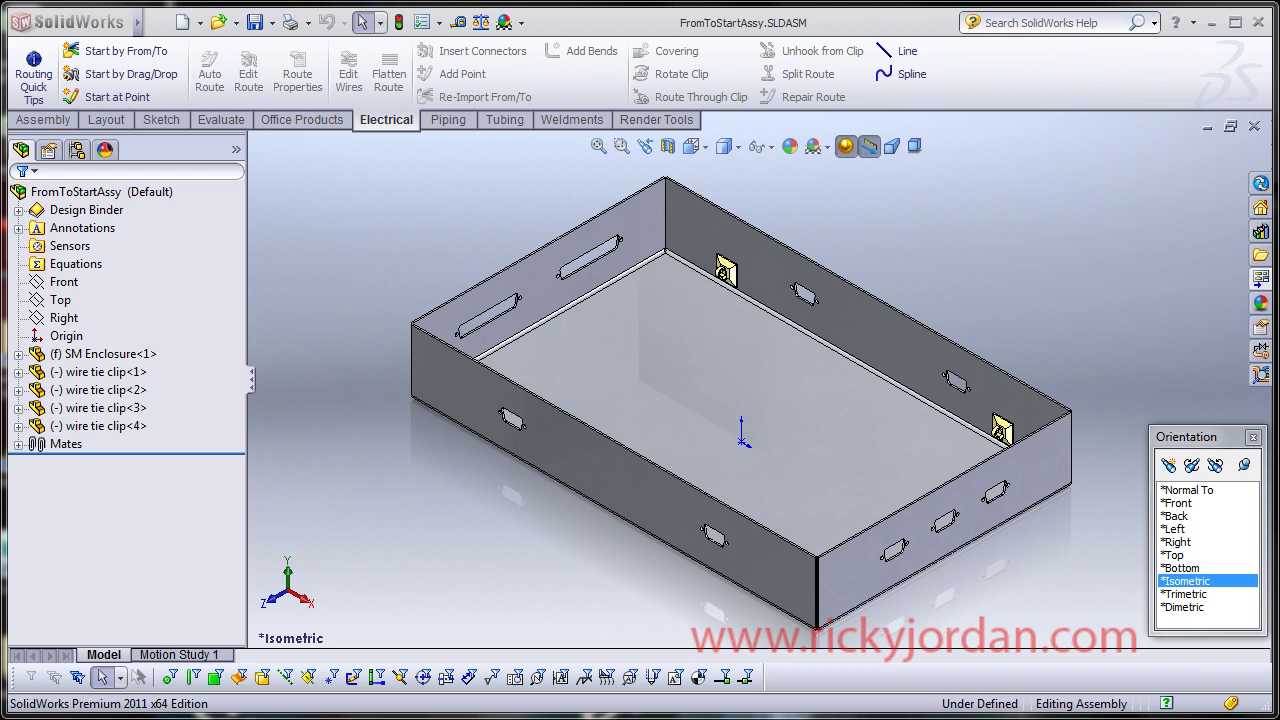
- Open the Cable1.xls wire list from the ROUTING DEMO folder in Excel
key(alt+Tab)
scroll(475, 395, down, 2)
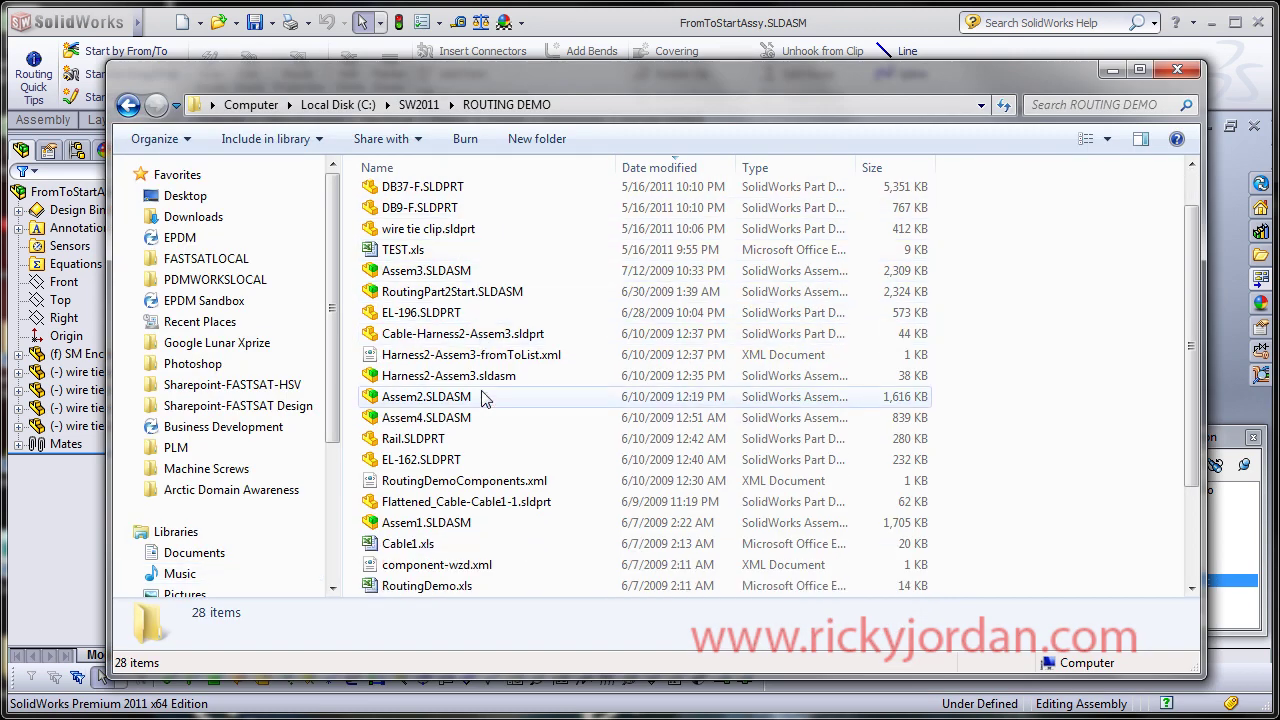
double_click(438, 418)
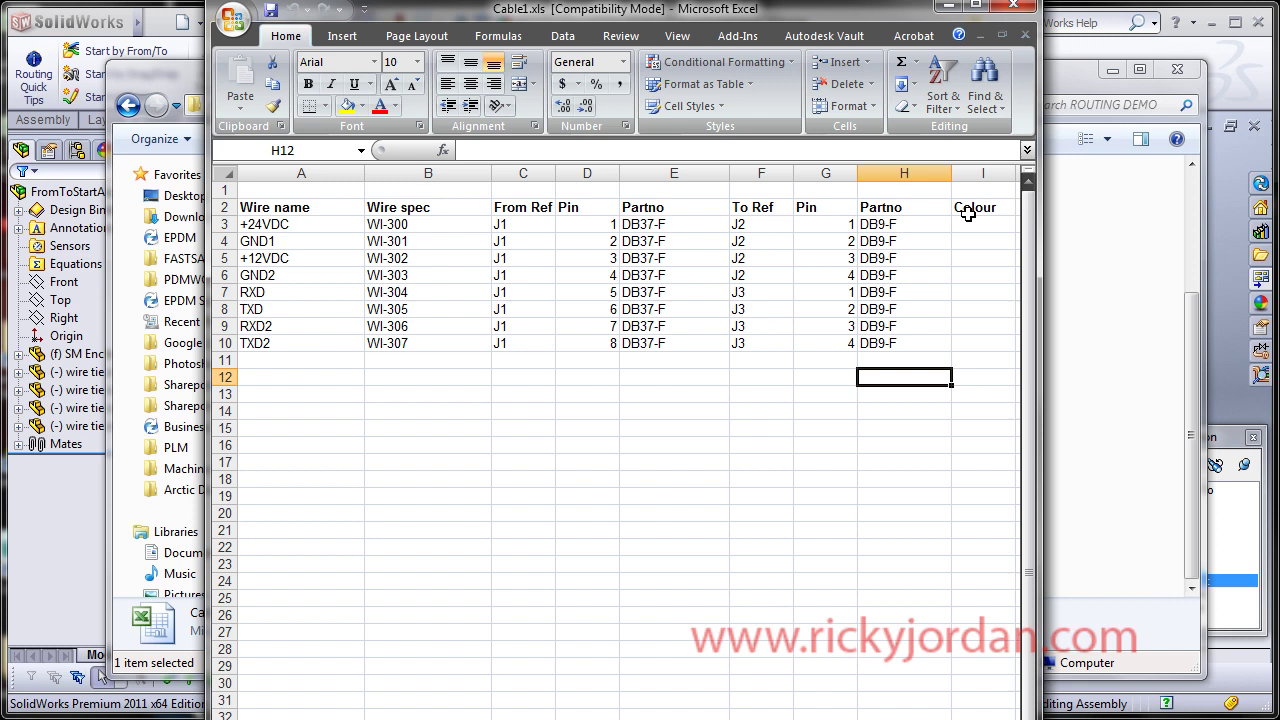
- Point out the Wire name, Wire spec and From Ref headings and select the wire names
click(318, 207)
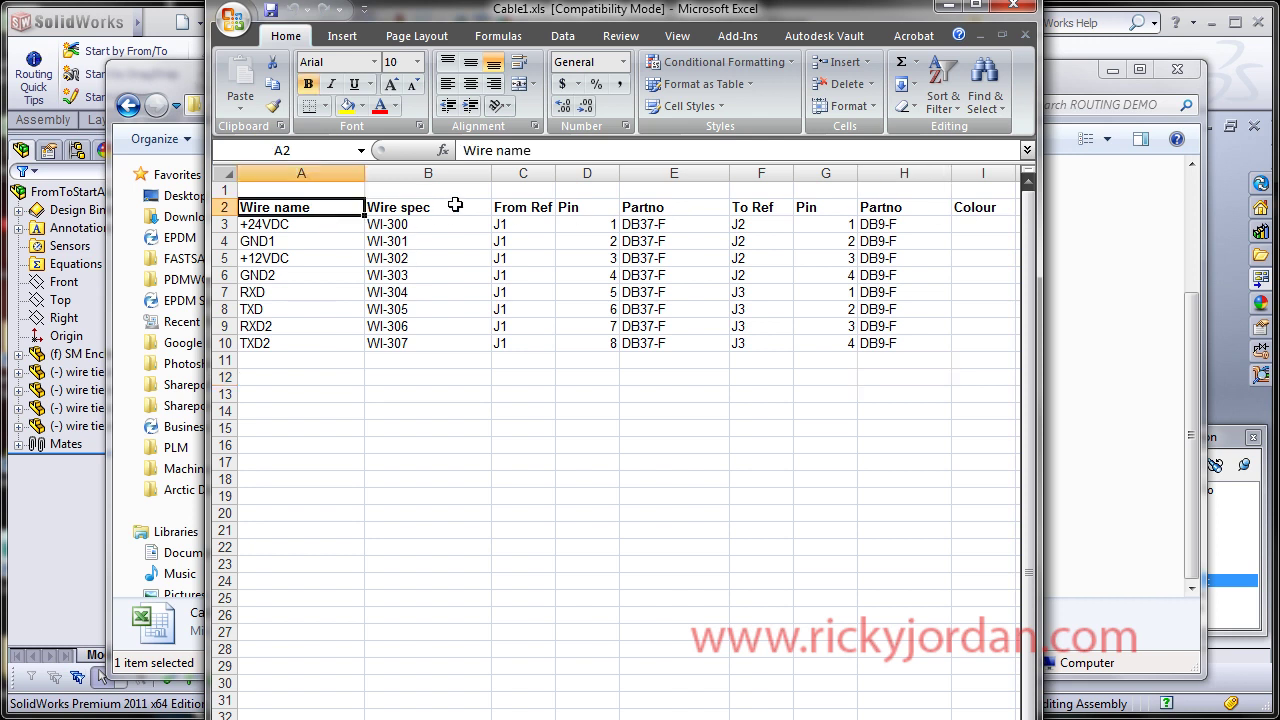
click(452, 205)
click(509, 207)
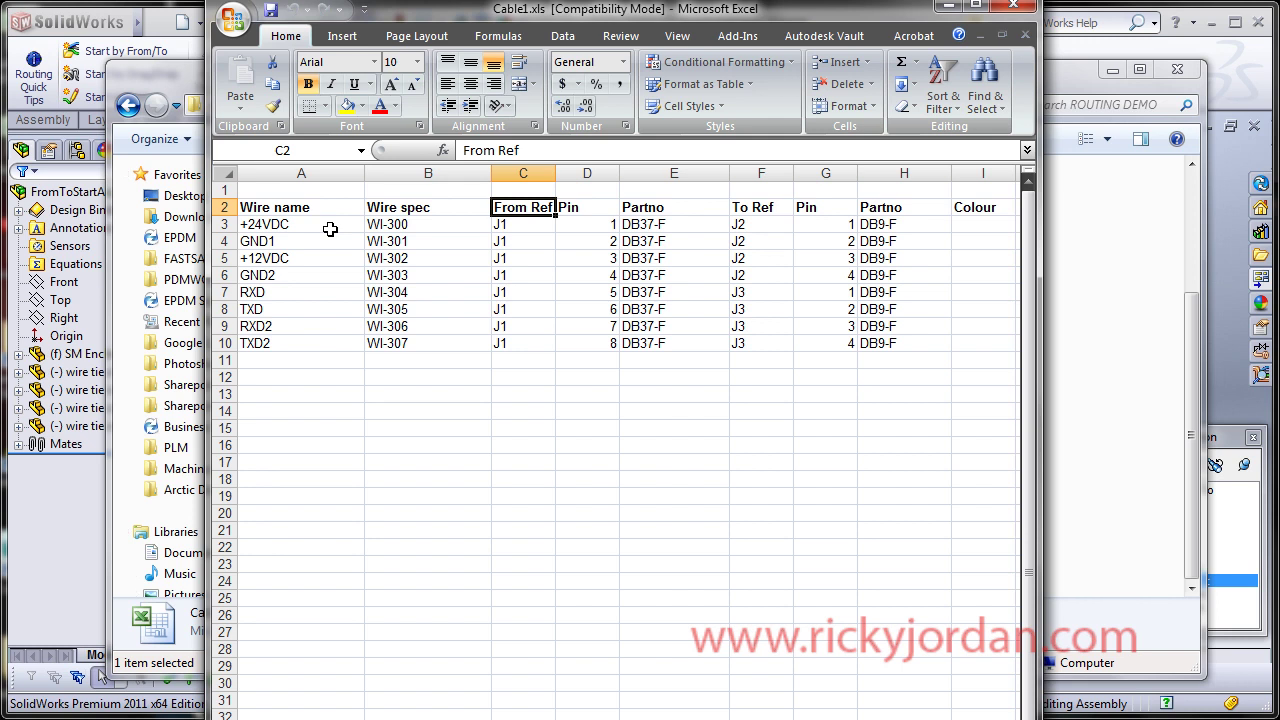
drag(330, 228, 323, 343)
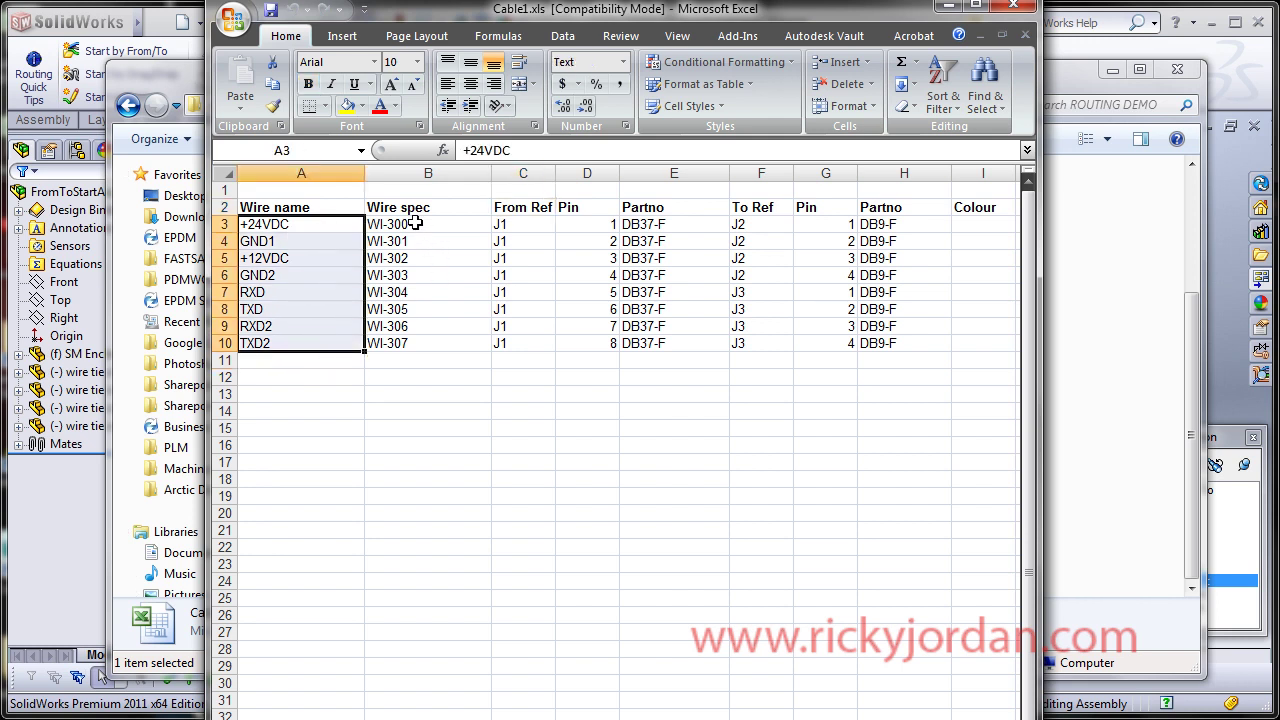
click(318, 224)
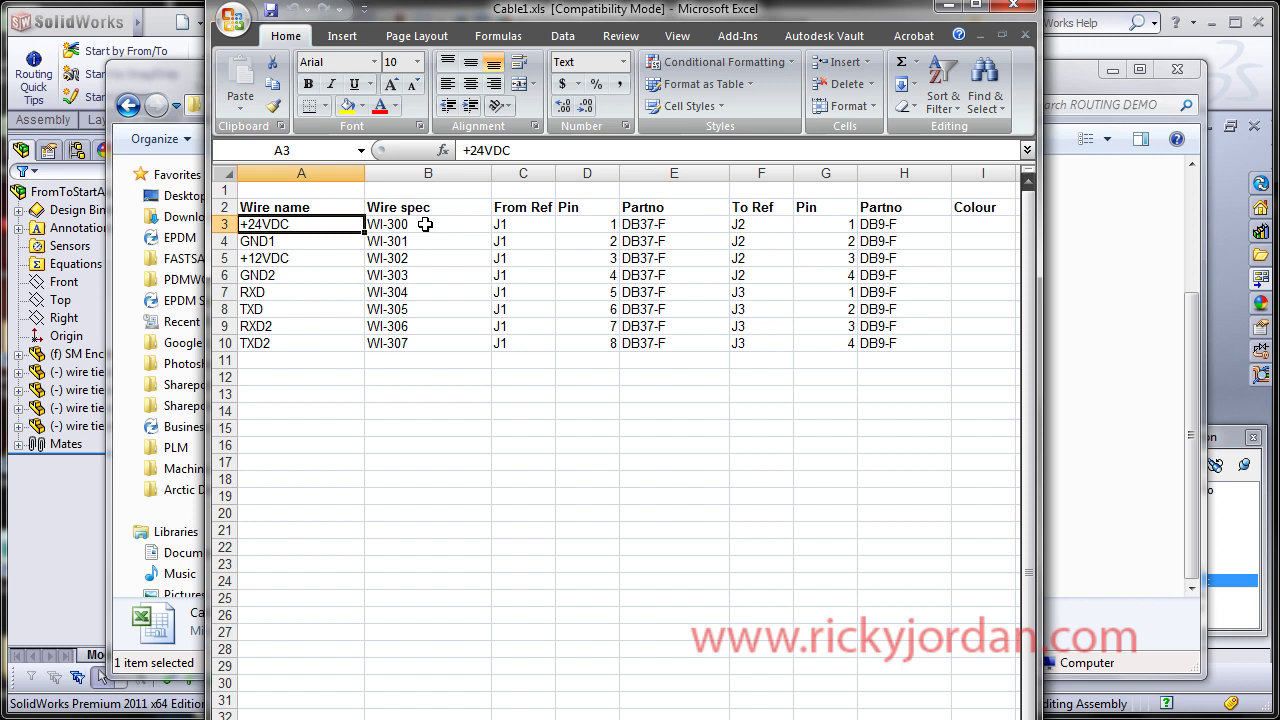
- Select the wire specs WI-300 to WI-307, pick WI-301 and WI-302, then the J1 From Ref entries
drag(425, 224, 428, 343)
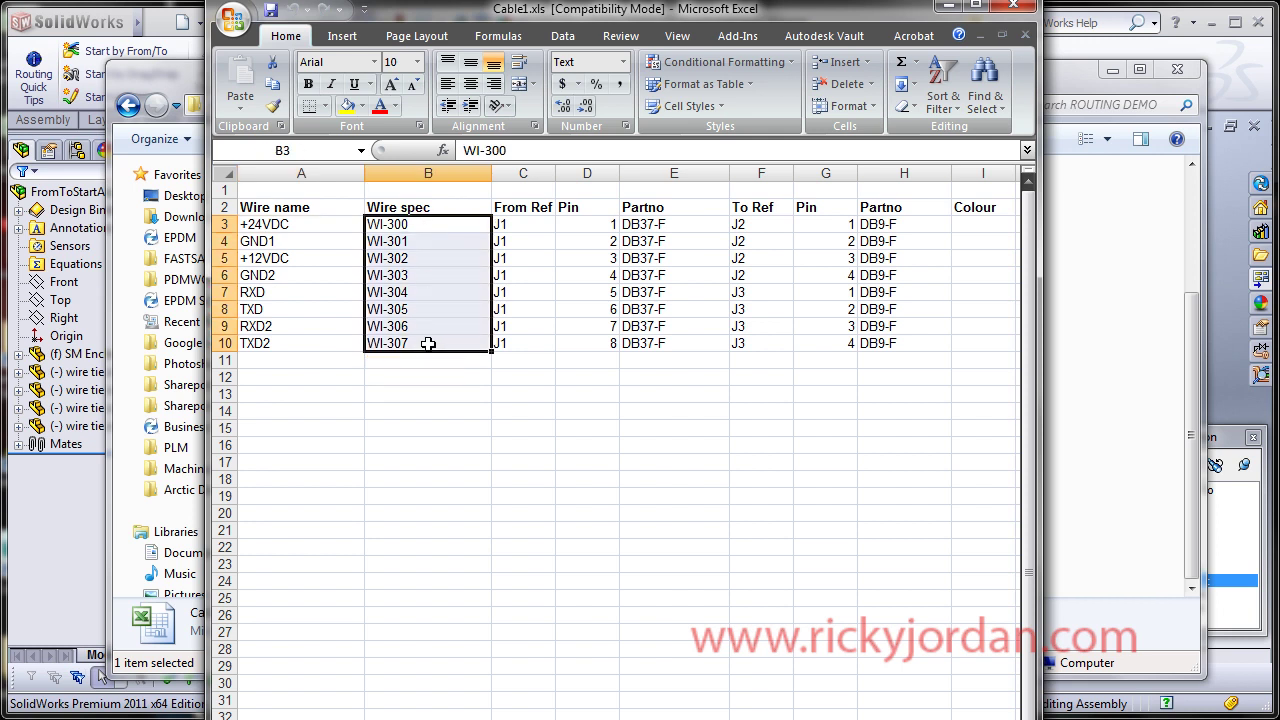
drag(427, 224, 428, 343)
drag(420, 222, 423, 340)
click(410, 225)
click(412, 253)
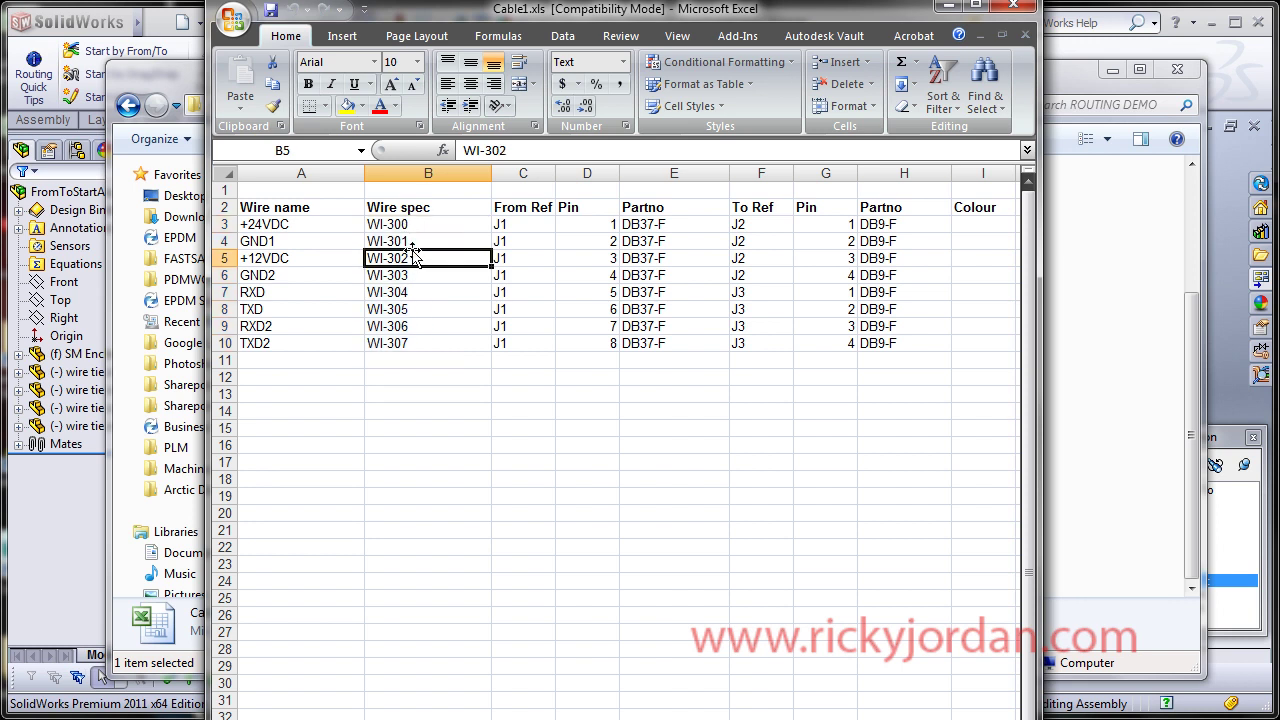
click(408, 241)
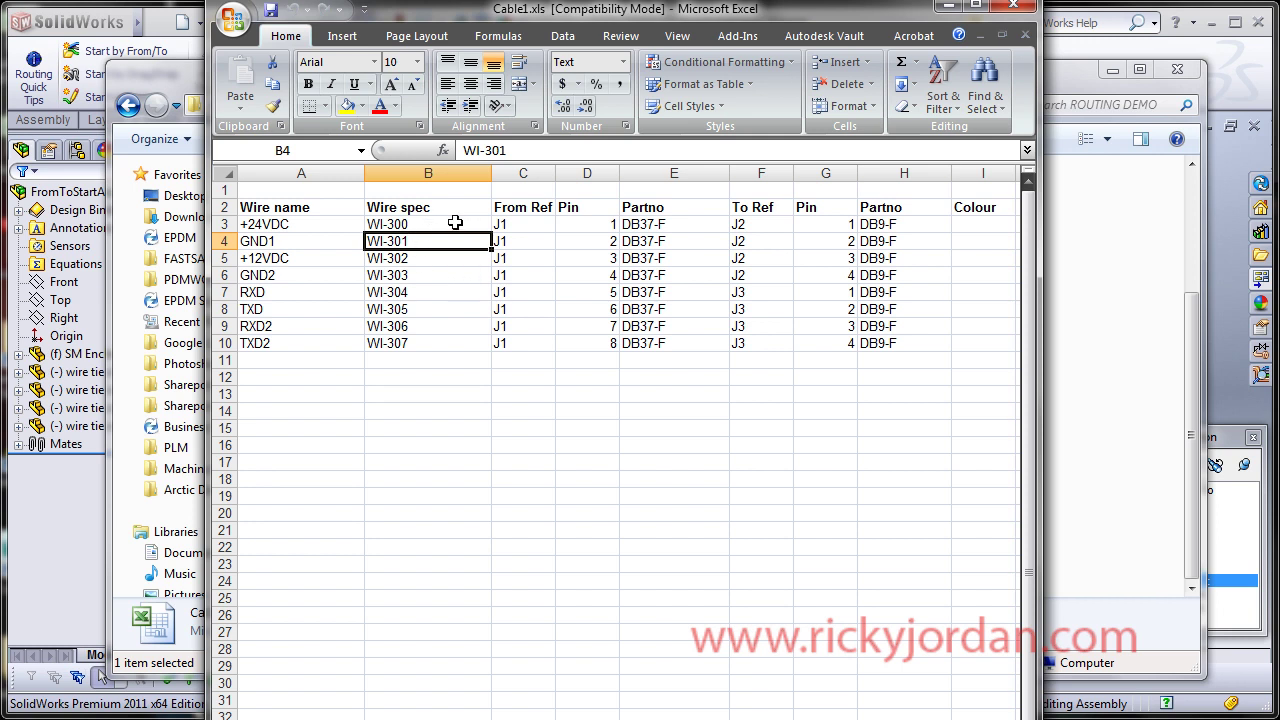
drag(527, 224, 521, 342)
- Select the J1 From Ref entries and its pin numbers 1 to 8
click(525, 227)
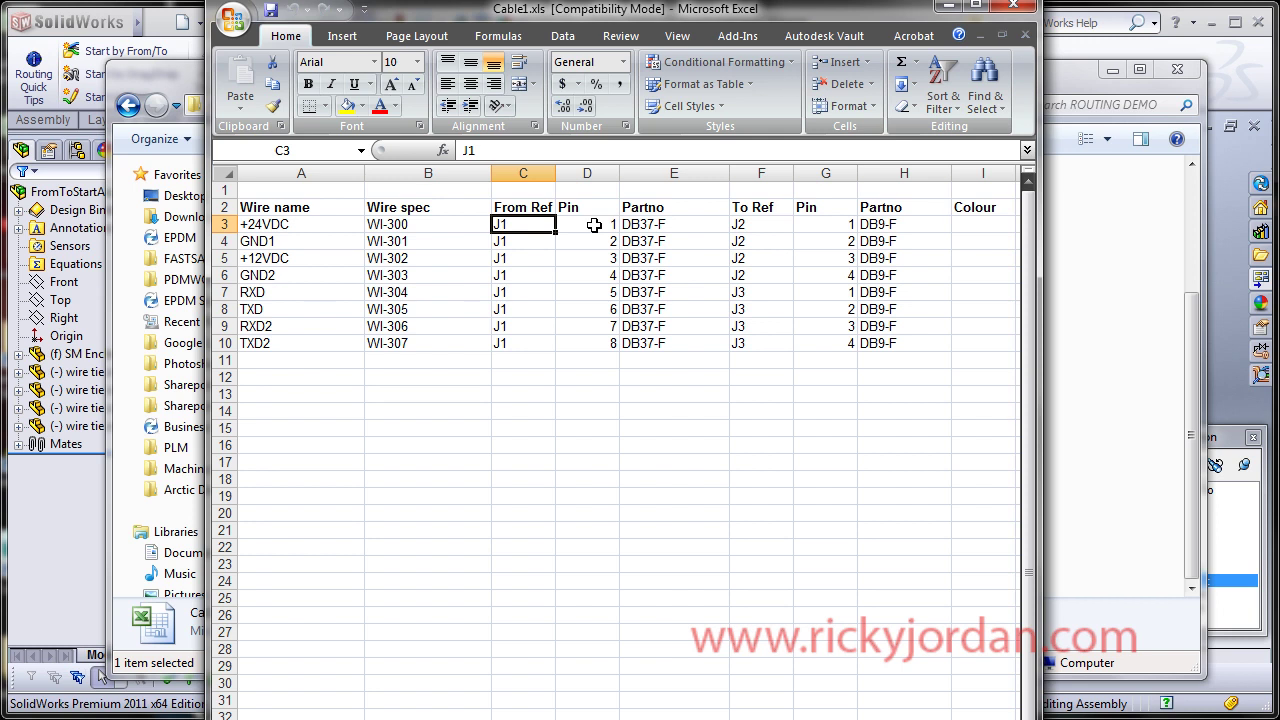
drag(510, 224, 505, 341)
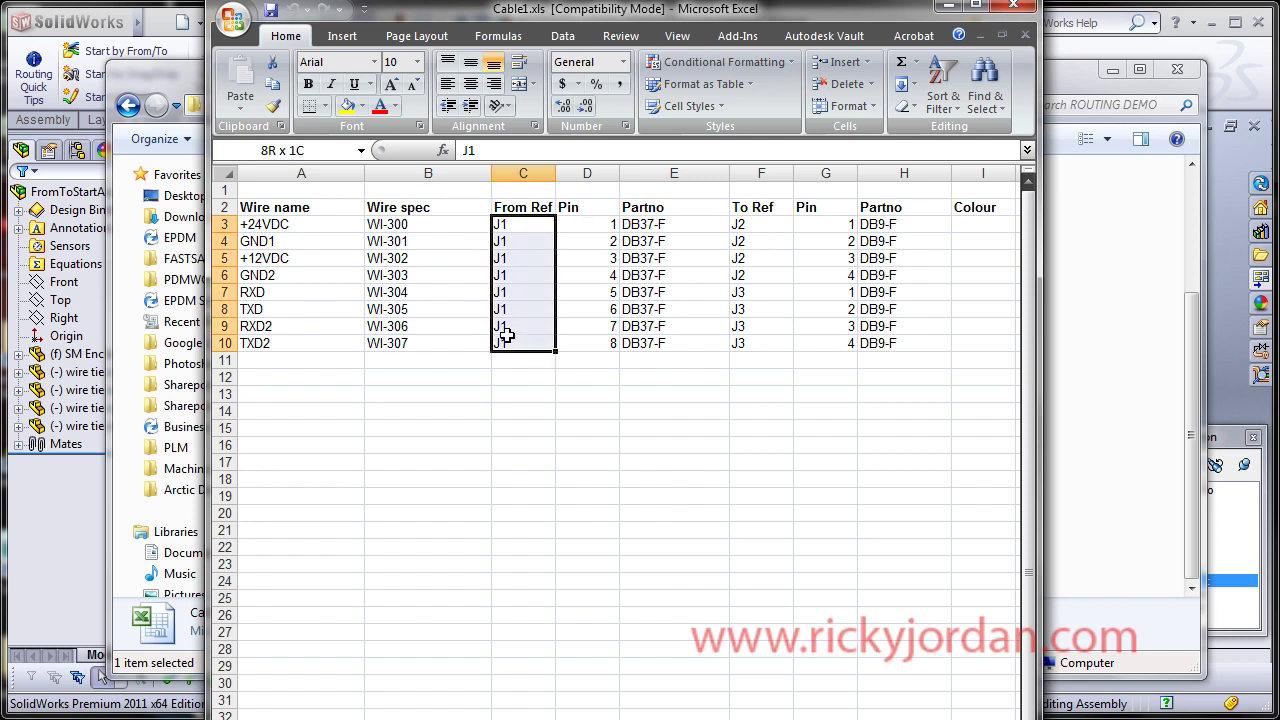
click(594, 224)
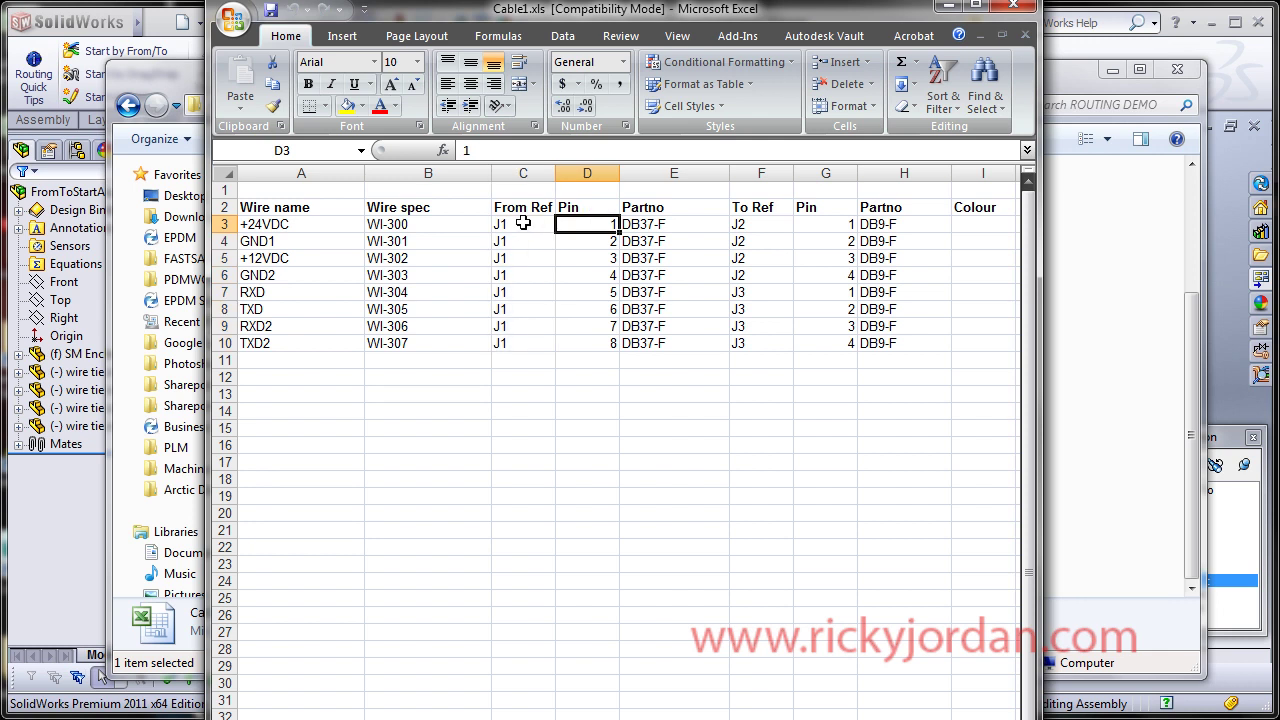
drag(522, 223, 517, 338)
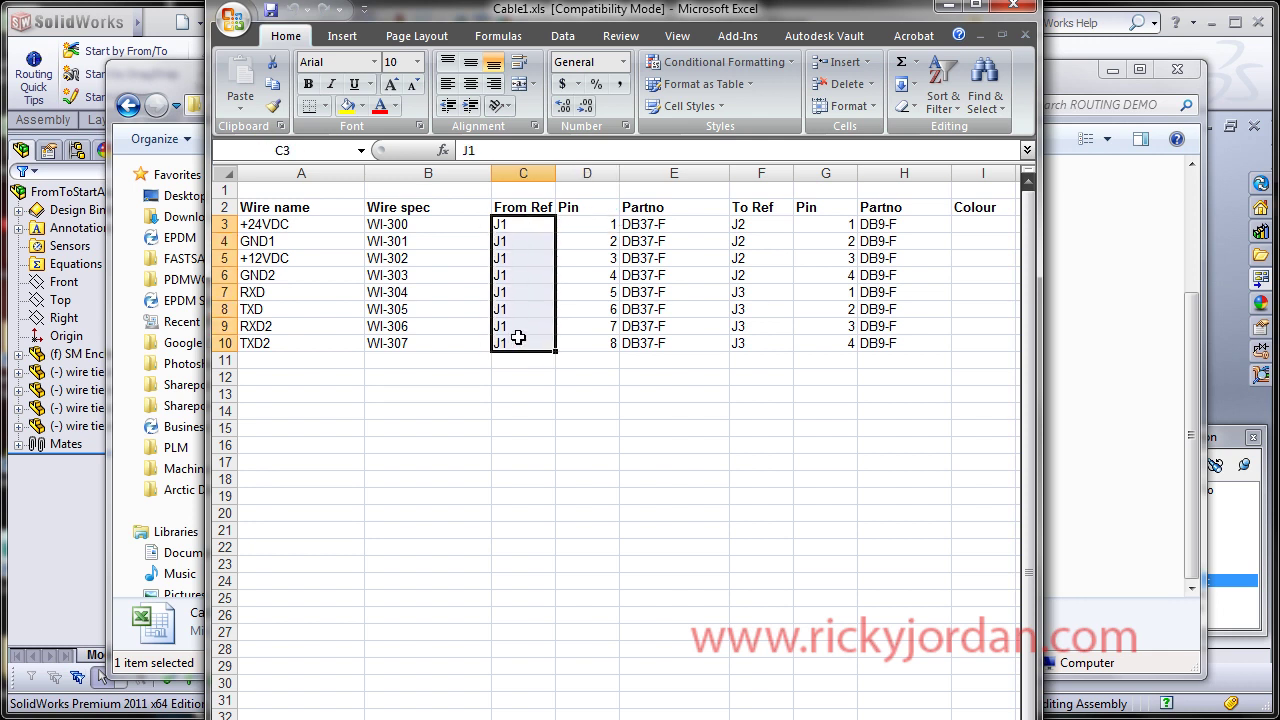
click(527, 227)
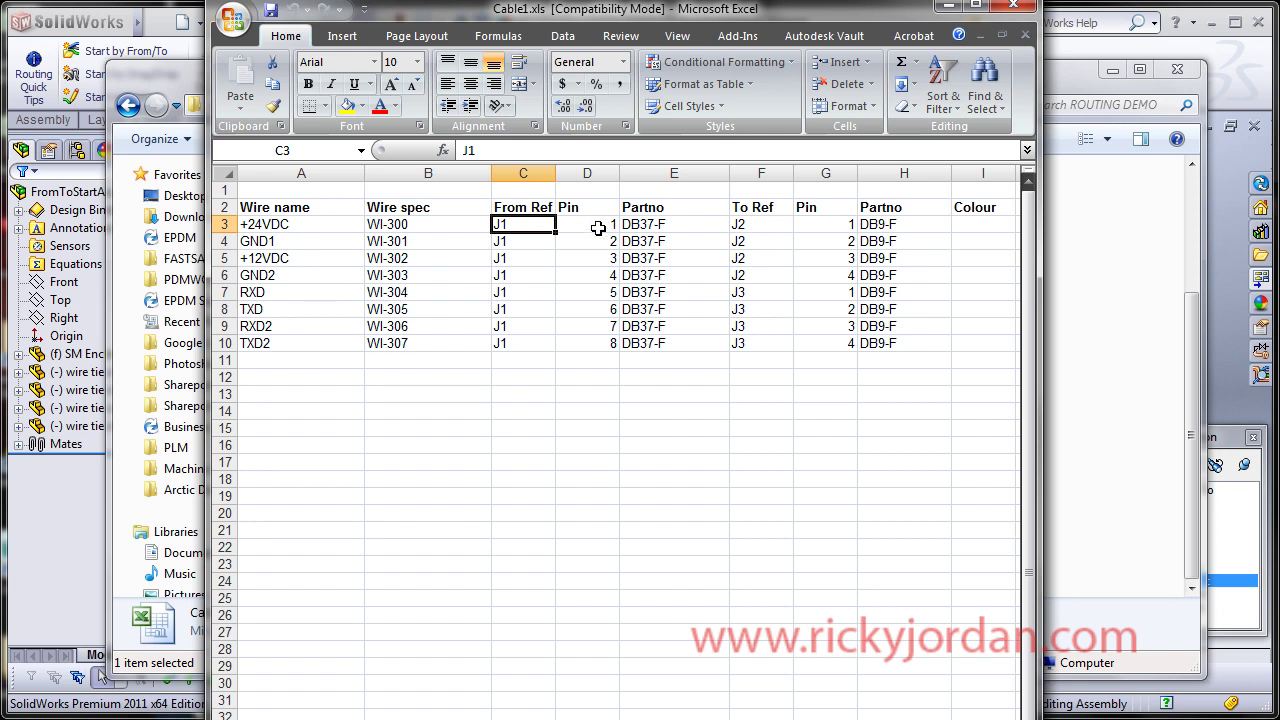
drag(585, 225, 580, 340)
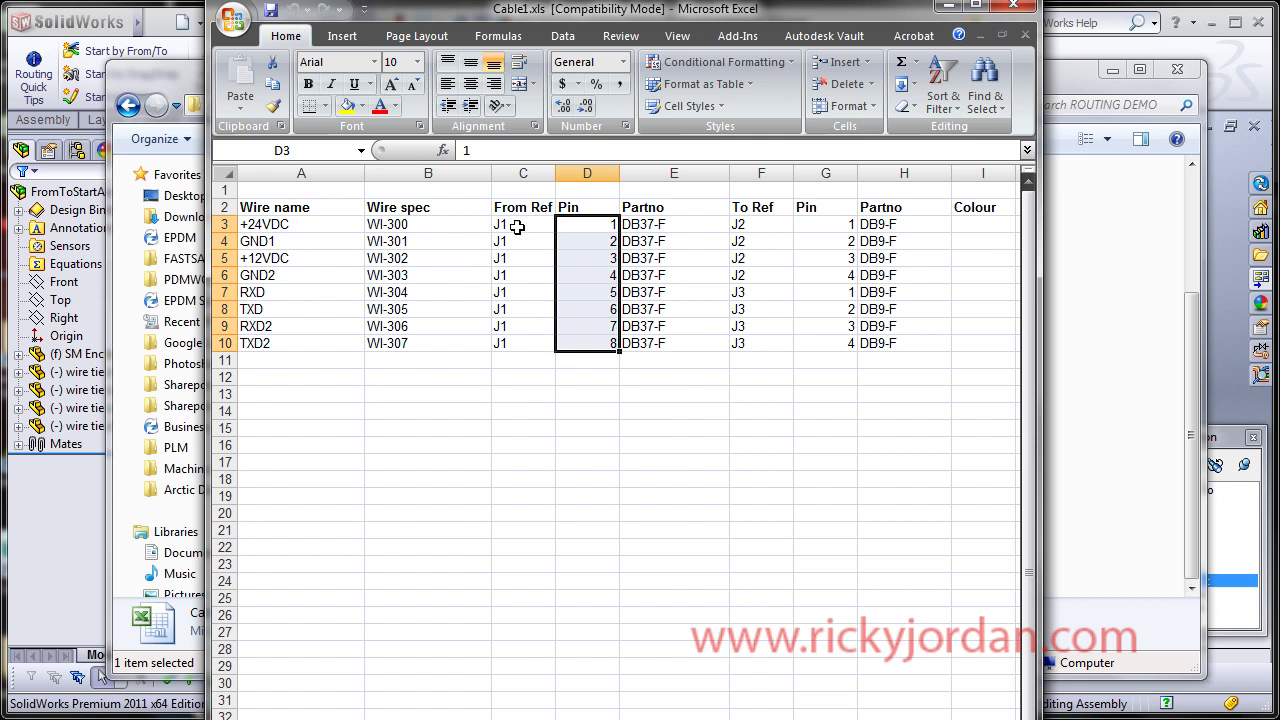
- Select the J2 To Ref entries, pins 1-4, and the DB37-F and DB9-F part numbers
drag(745, 228, 748, 340)
drag(748, 228, 758, 275)
drag(822, 226, 828, 276)
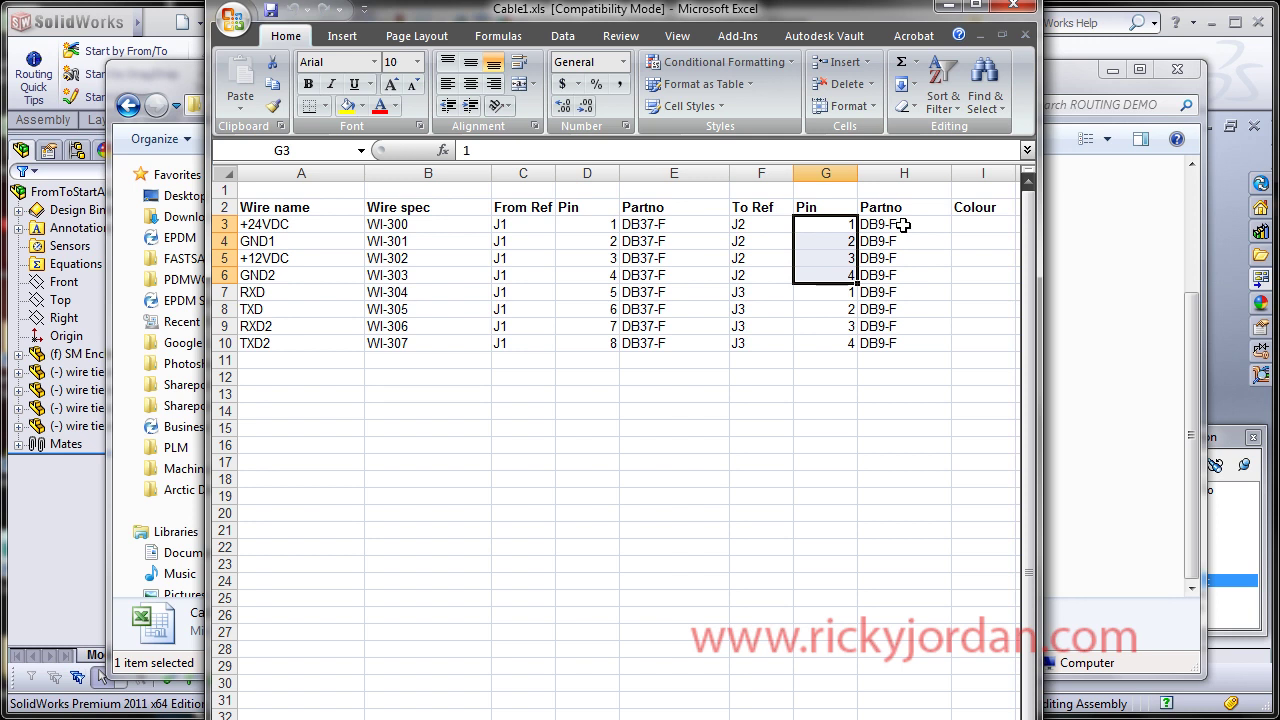
drag(892, 228, 899, 277)
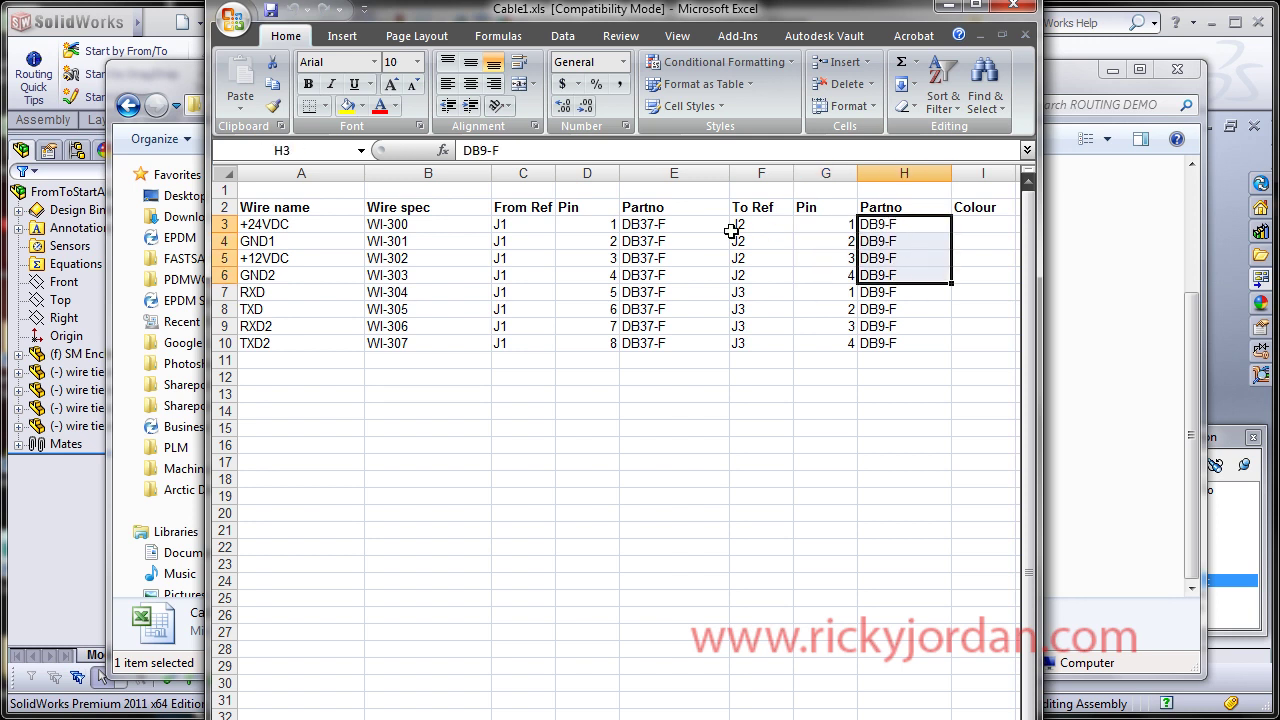
drag(674, 228, 678, 337)
drag(905, 223, 893, 336)
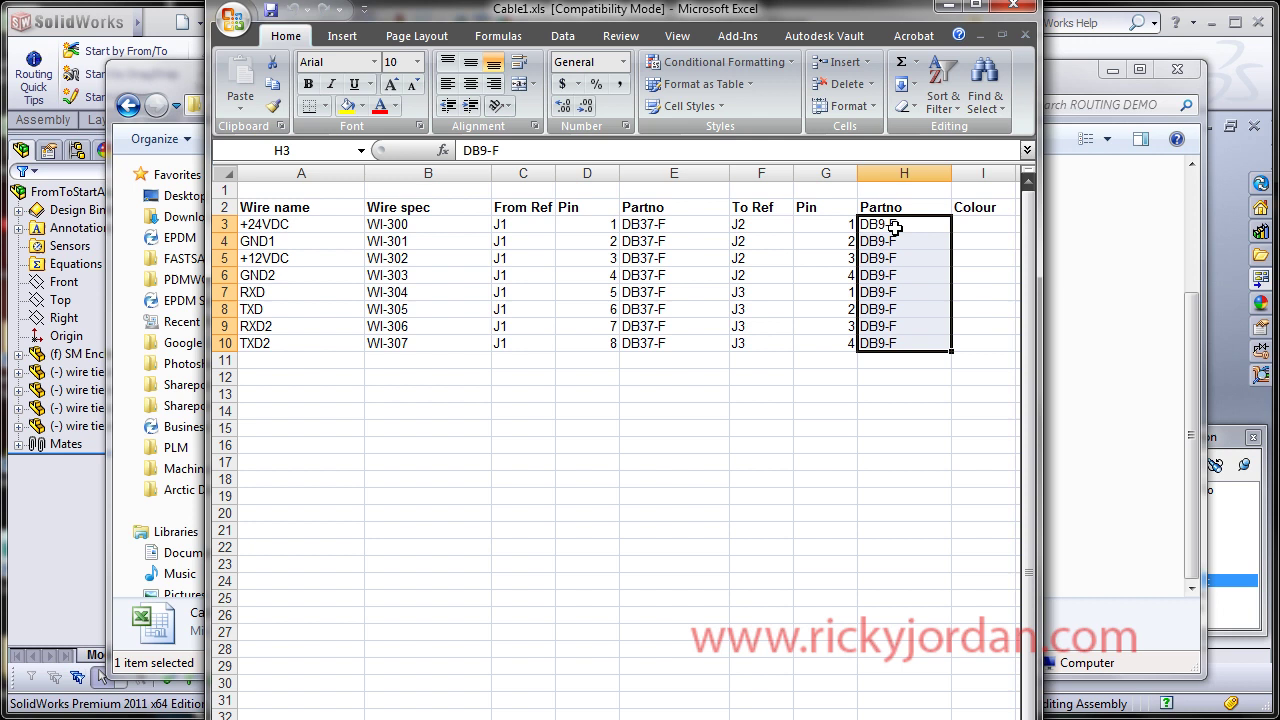
drag(895, 228, 888, 342)
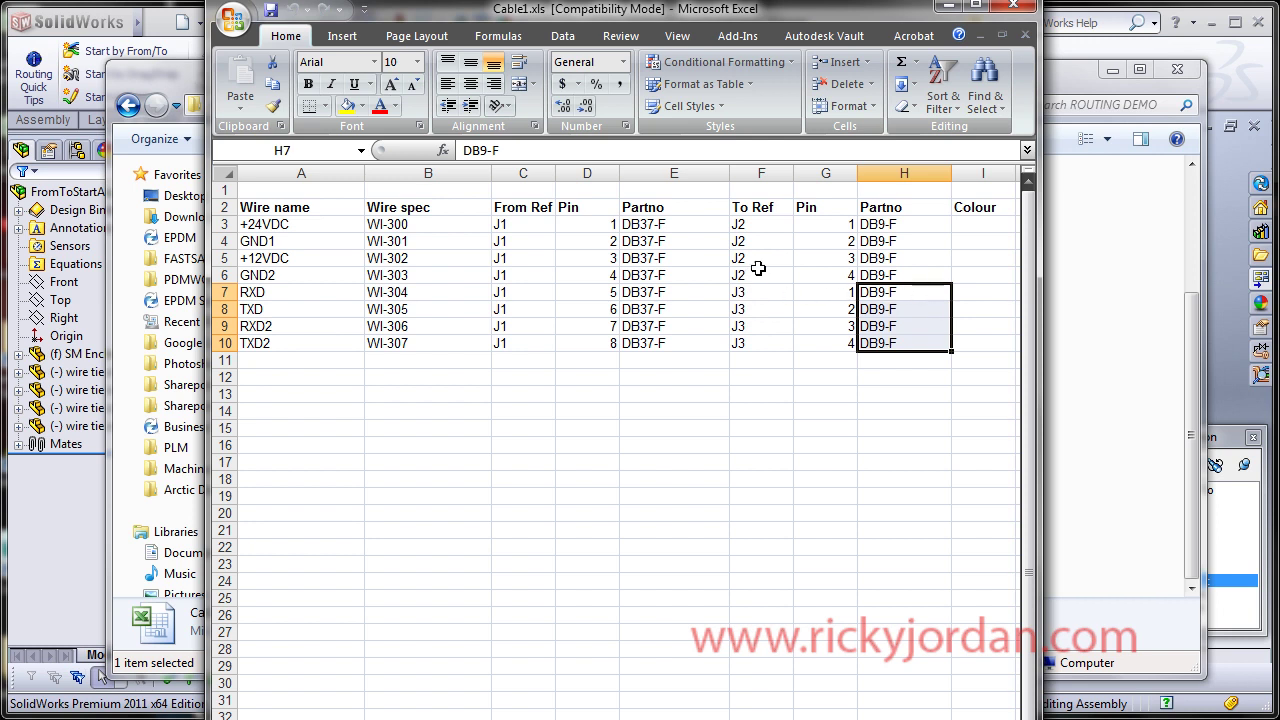
- Close the Cable1 workbook and open the Routing Library Manager from Routing Tools
click(1013, 6)
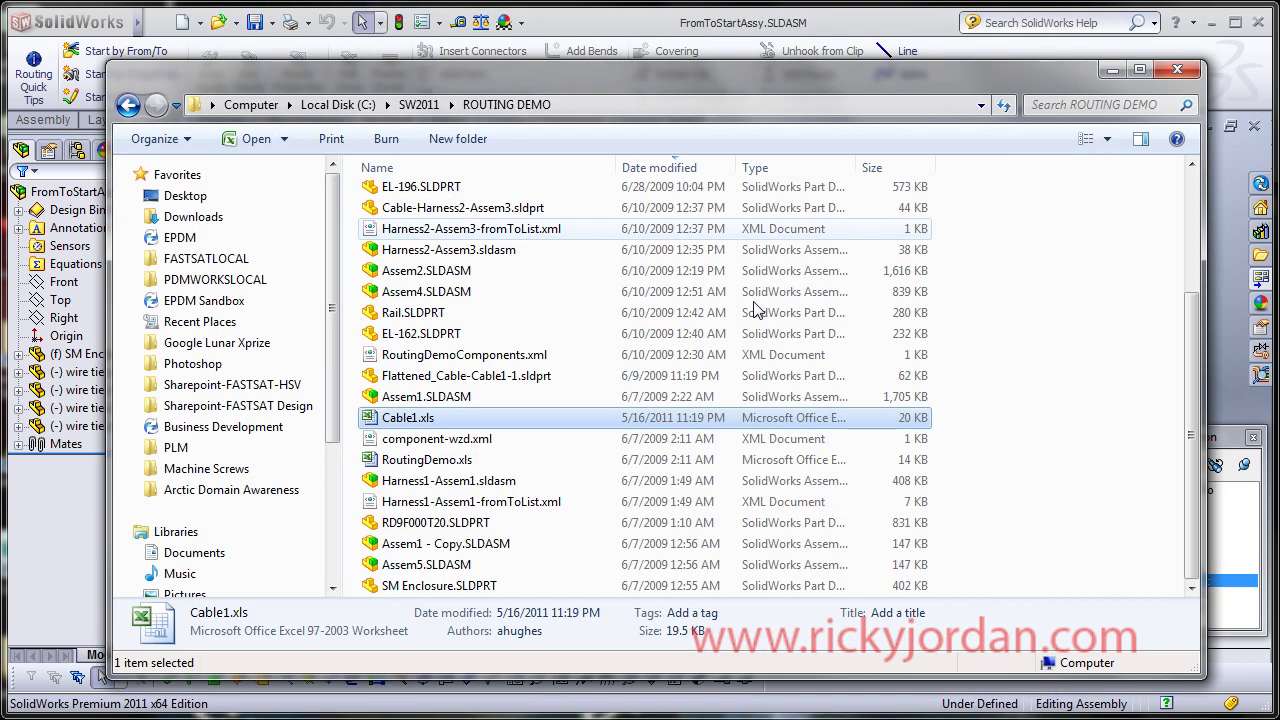
click(1112, 72)
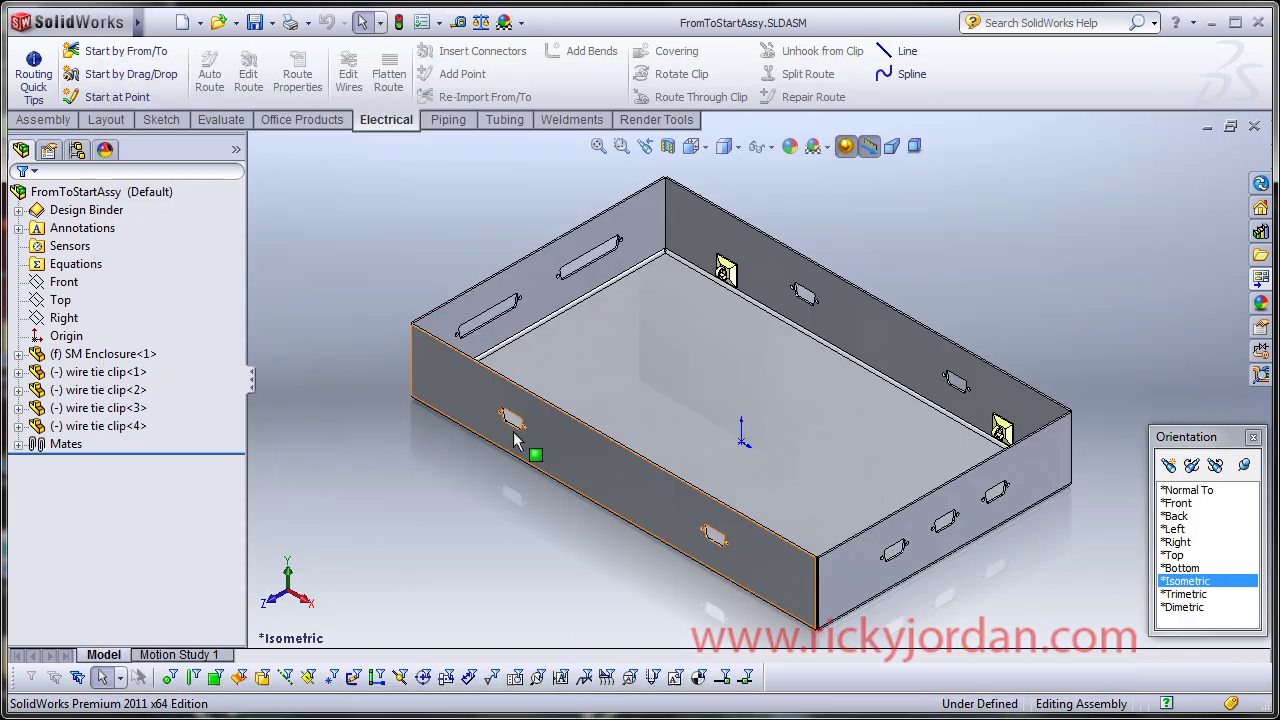
mouse_move(136, 30)
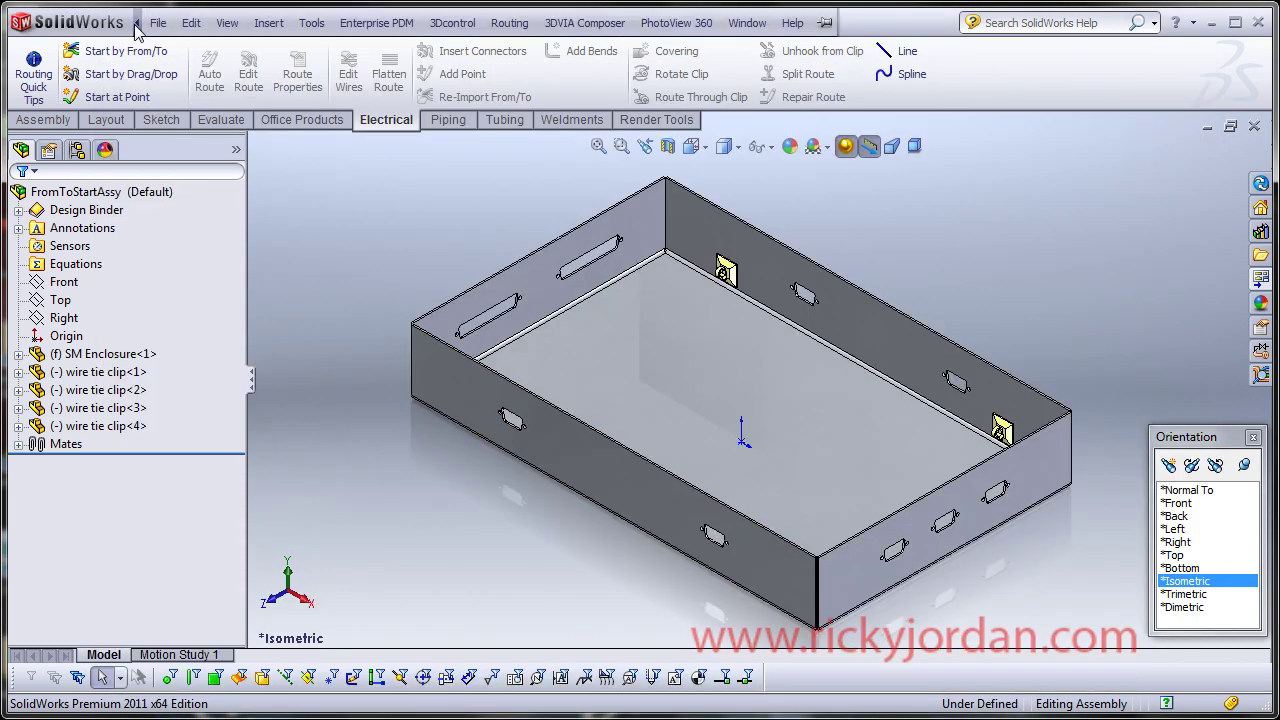
click(392, 22)
mouse_move(541, 132)
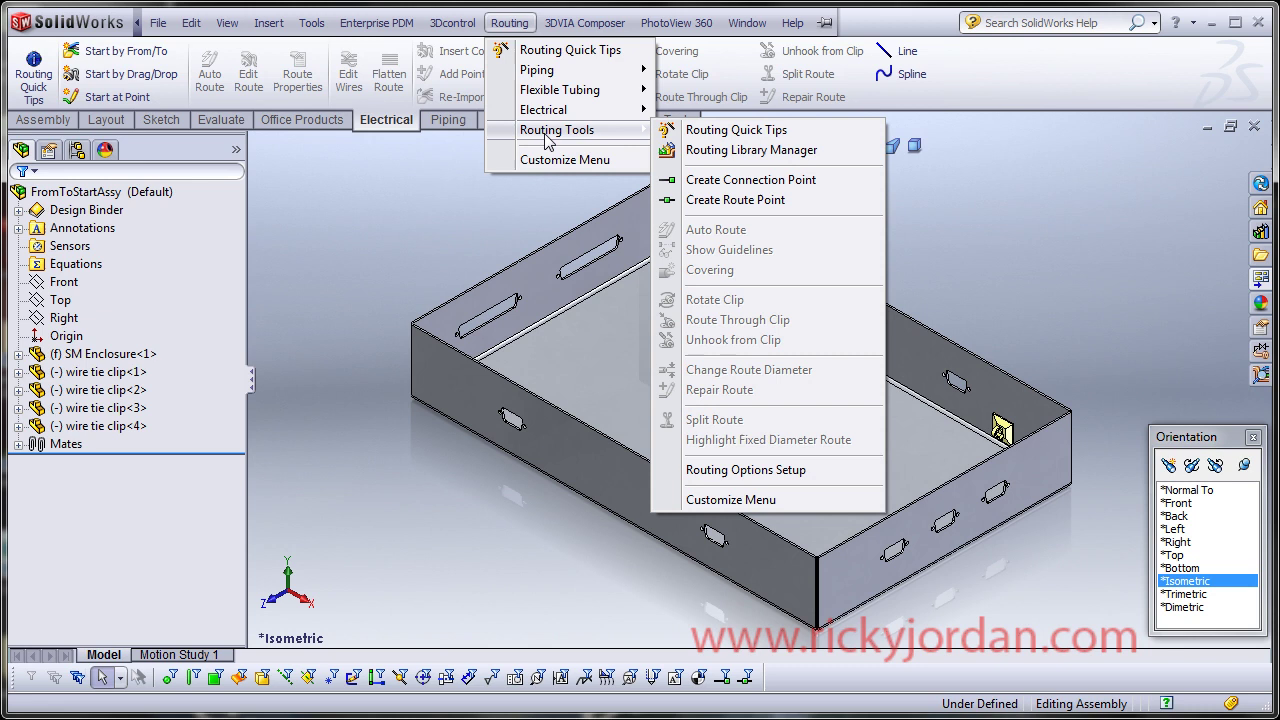
click(731, 155)
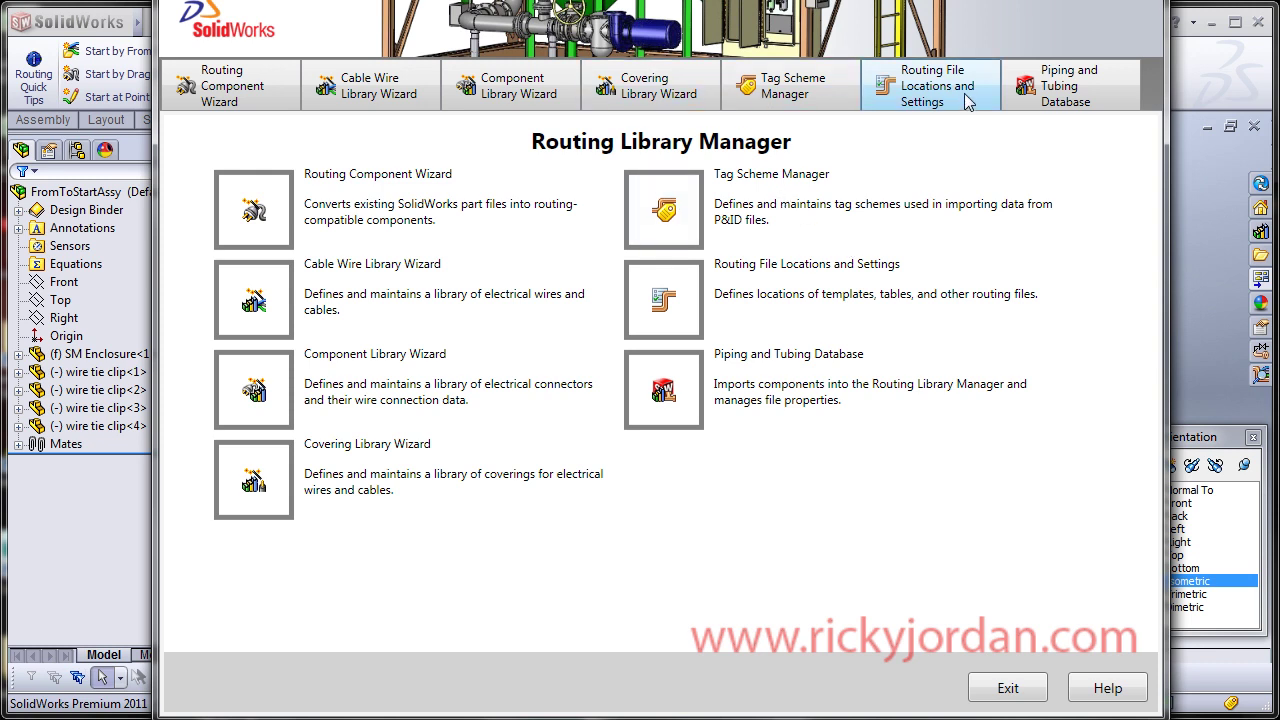
click(905, 88)
- Review the routing file locations and settings, then start the Cable Wire Library Wizard
click(820, 272)
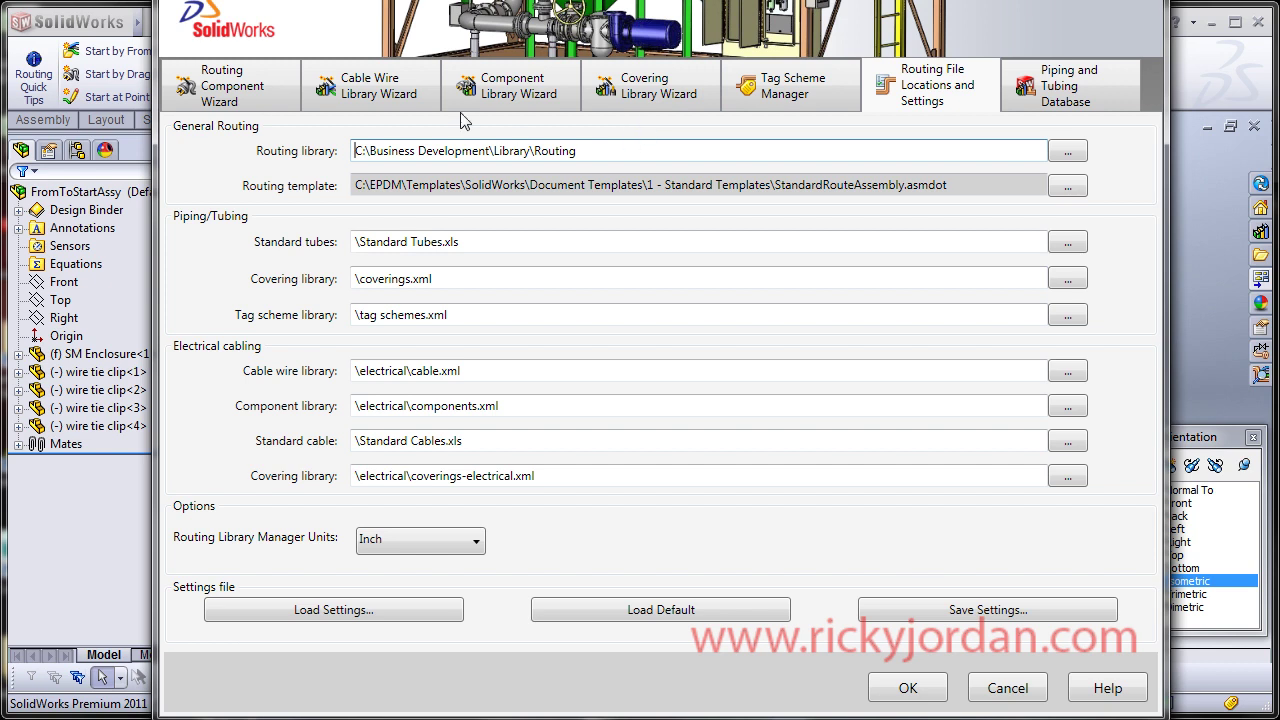
click(374, 88)
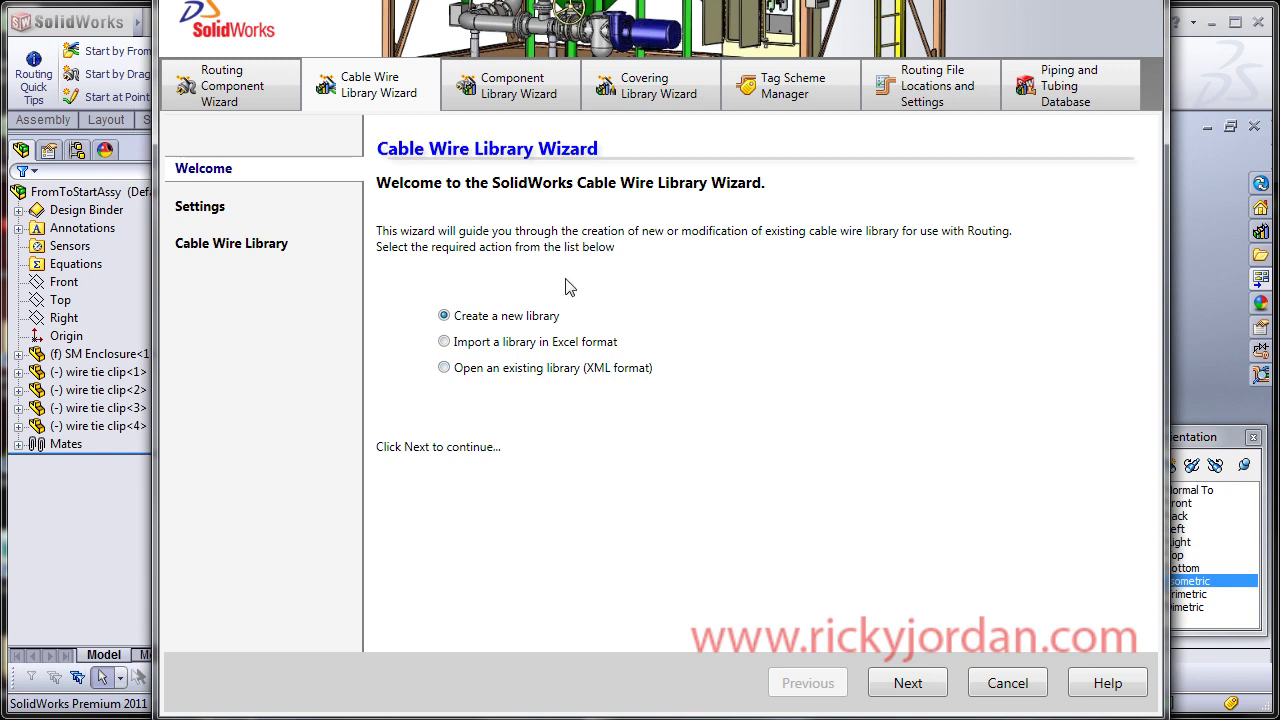
- Open the existing XML wire library and switch the grid to the wire library view
click(444, 368)
click(918, 686)
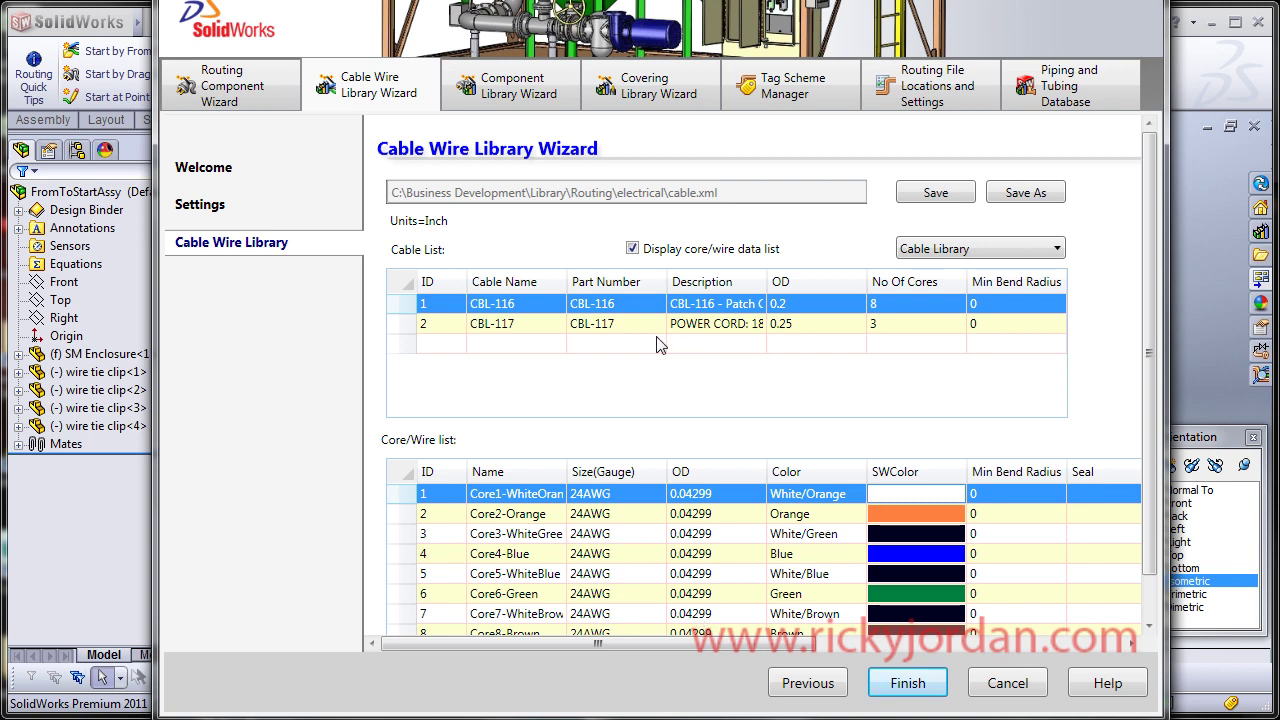
scroll(1148, 460, down, 1)
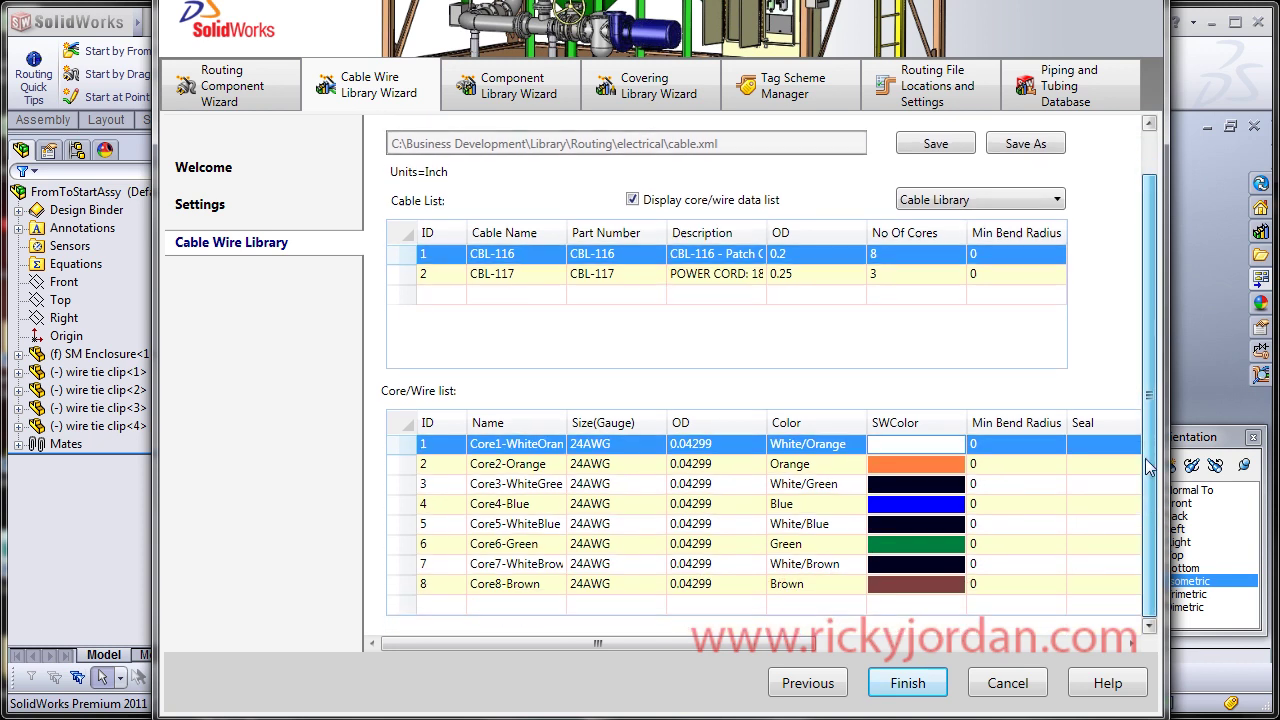
scroll(1148, 467, up, 1)
click(958, 249)
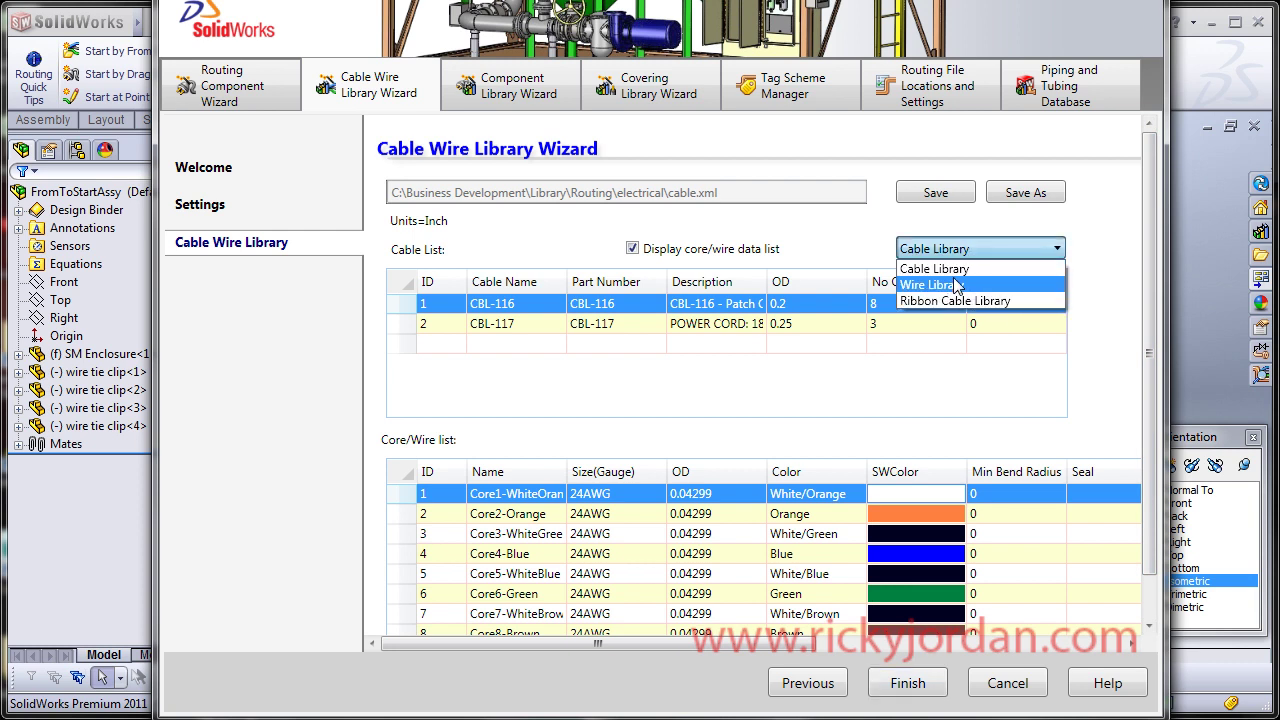
click(957, 285)
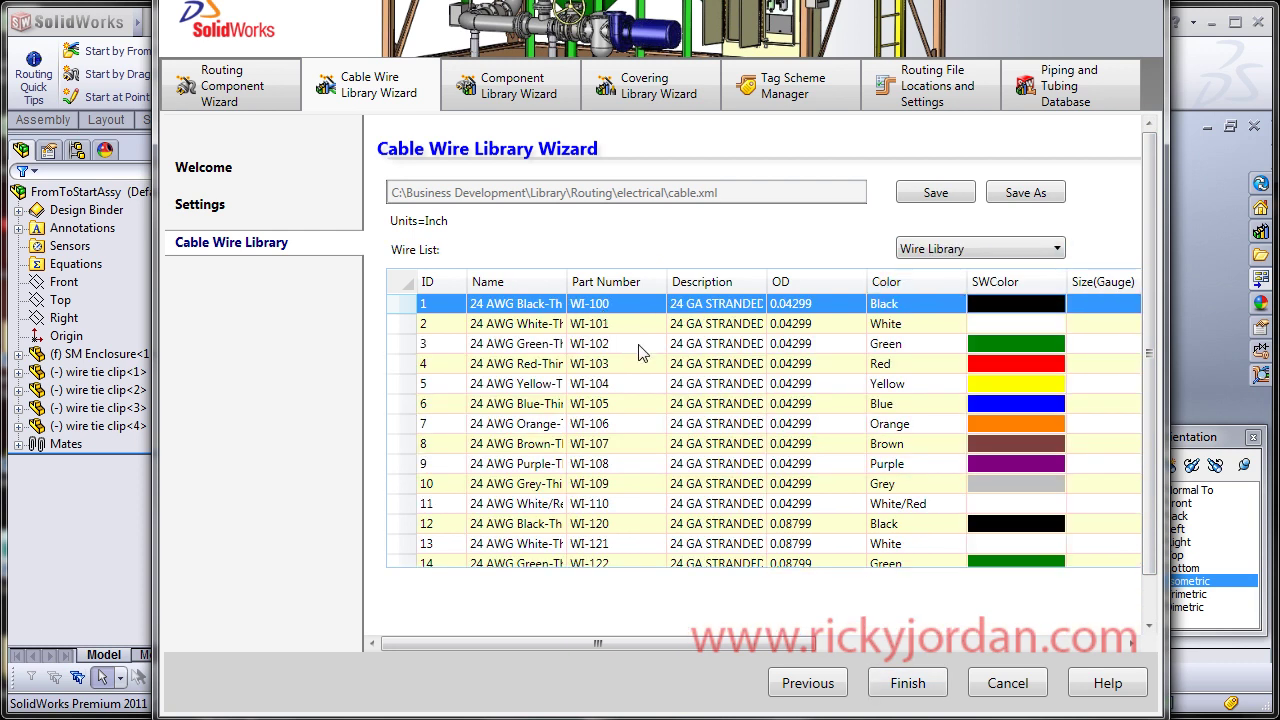
- Inspect the 22 AWG red and 20 AWG black and white wires, then go to the Component Library Wizard
scroll(640, 352, down, 13)
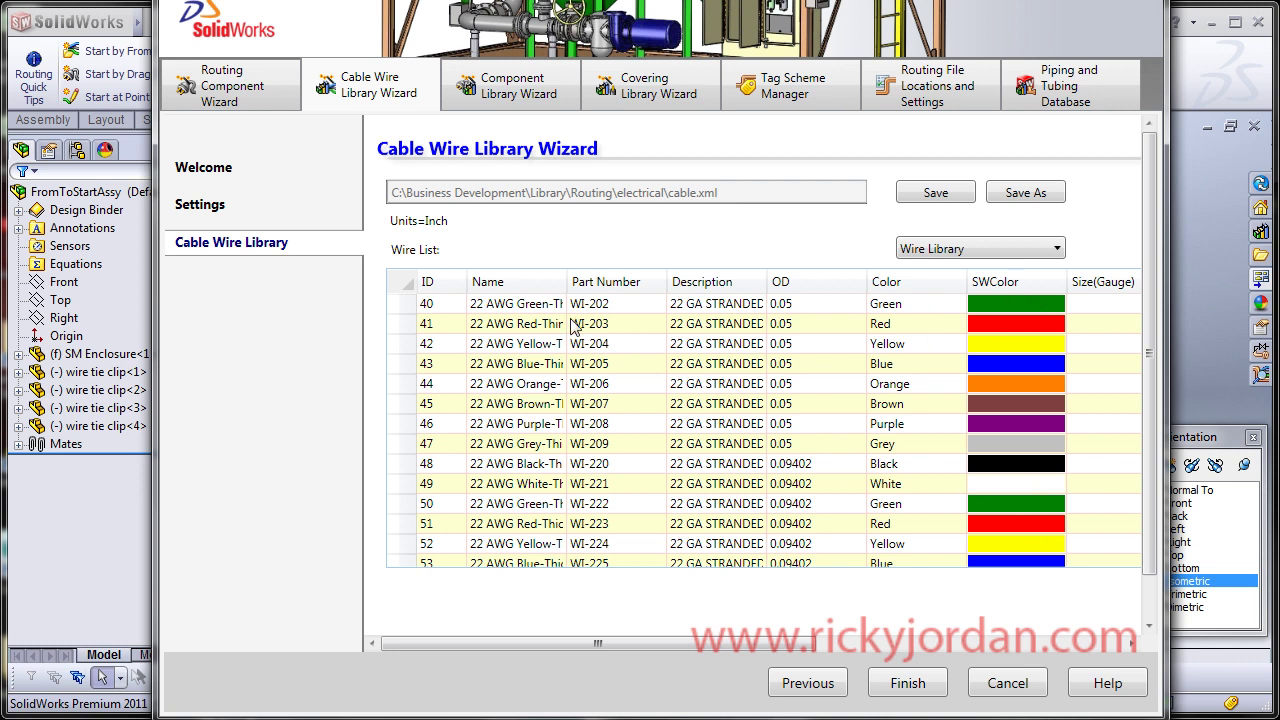
scroll(700, 350, up, 5)
scroll(851, 320, up, 3)
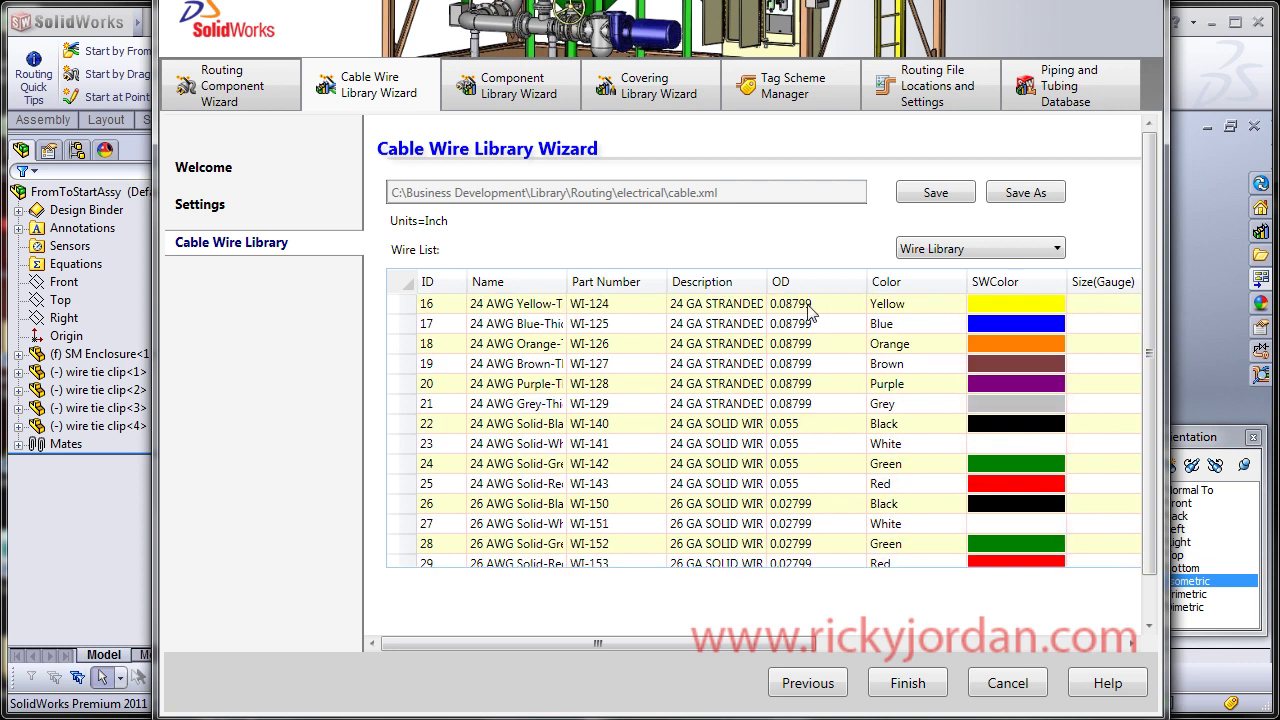
scroll(614, 400, down, 4)
scroll(612, 398, down, 5)
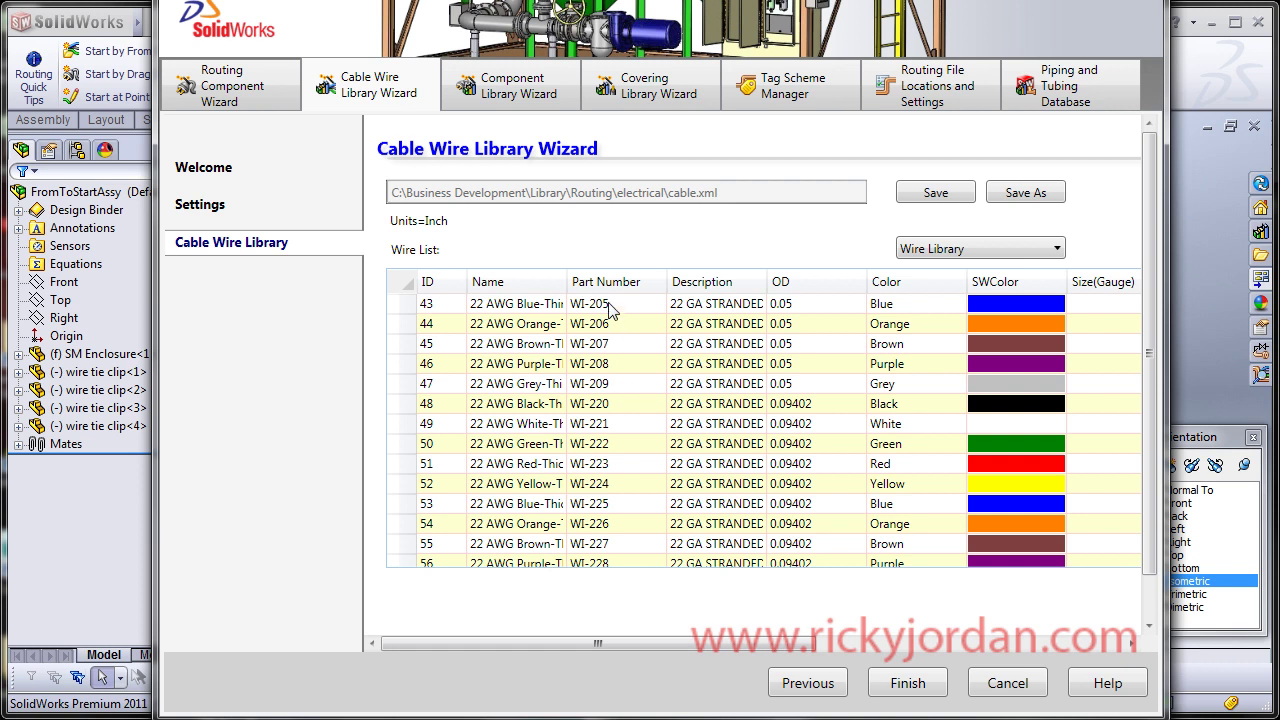
click(622, 466)
scroll(622, 466, down, 6)
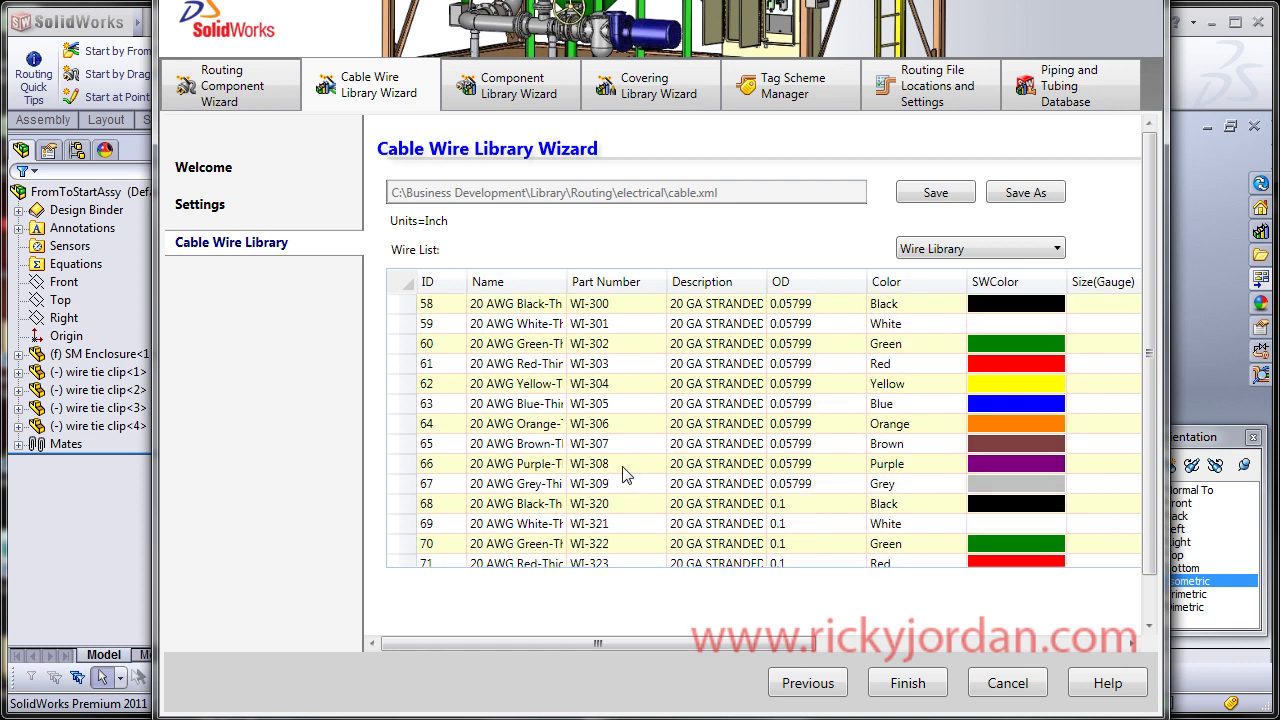
scroll(618, 426, up, 2)
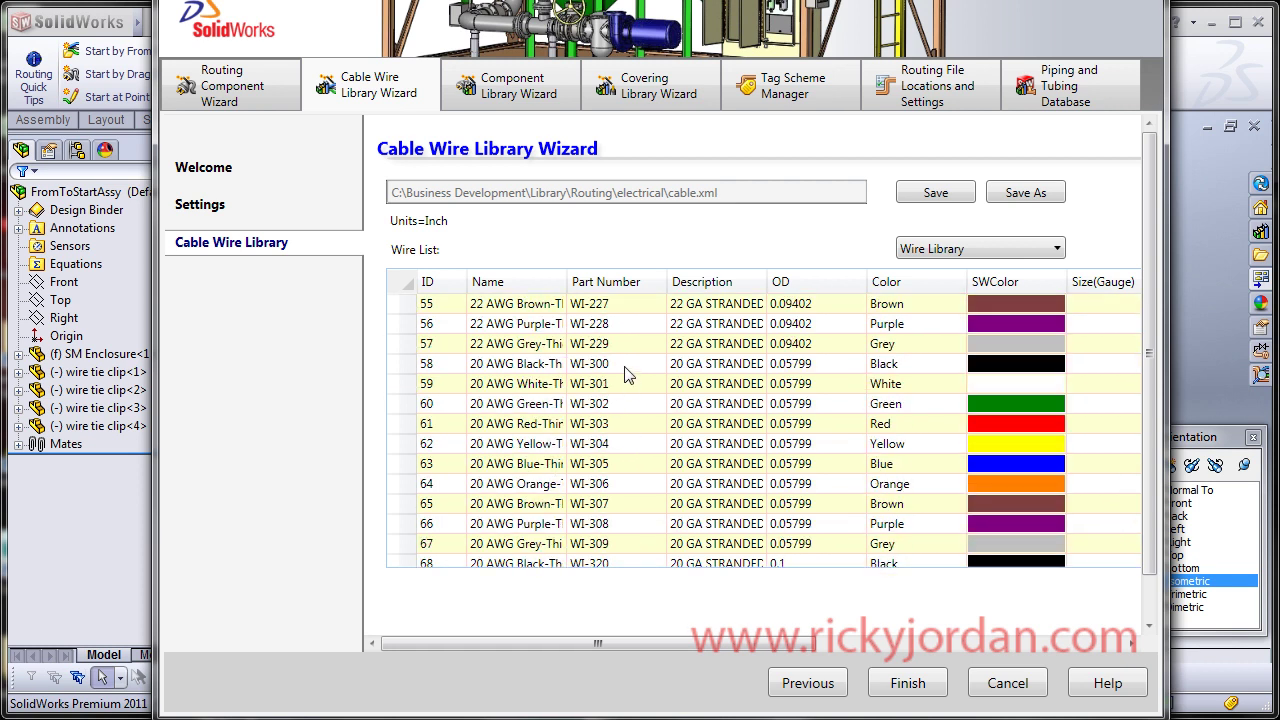
click(625, 373)
click(619, 389)
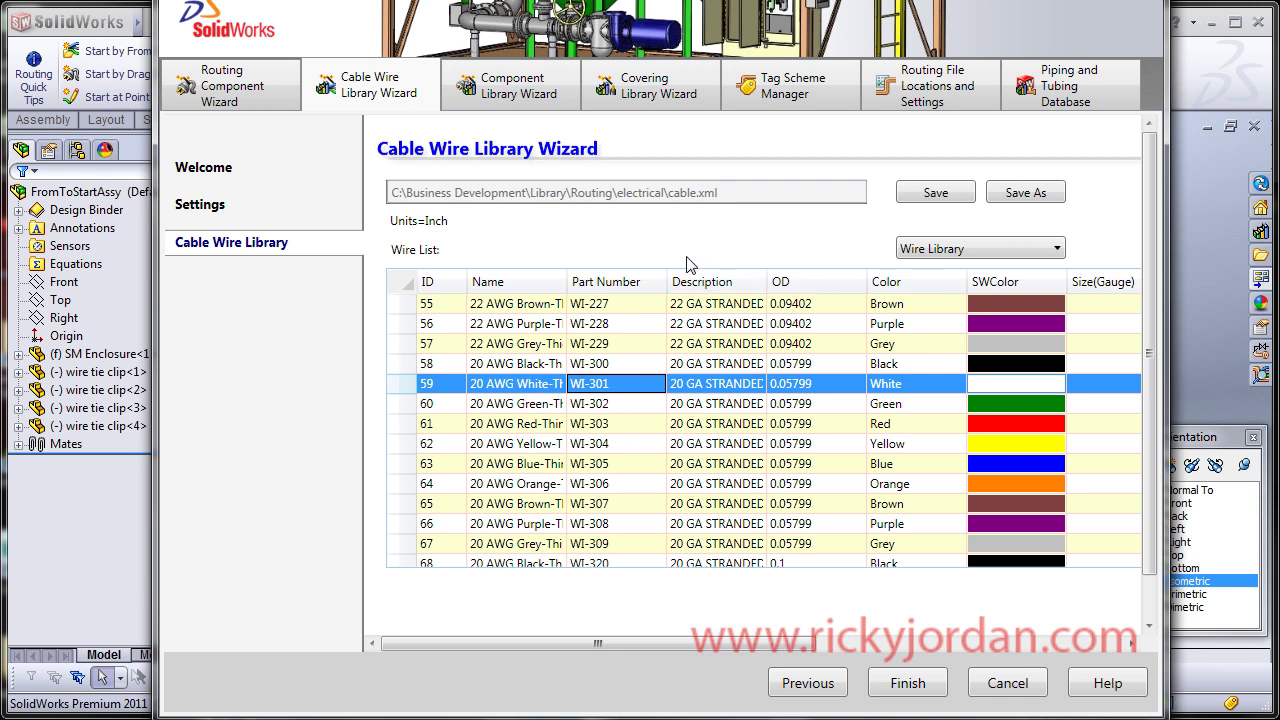
click(519, 100)
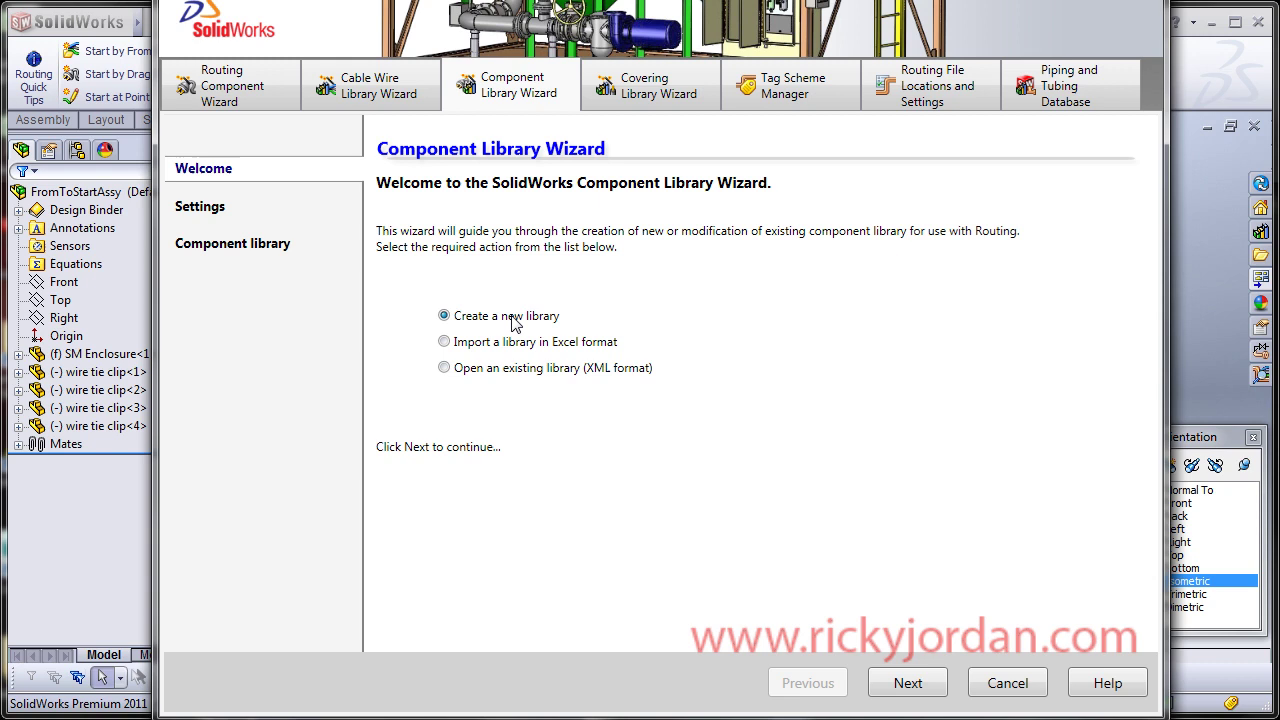
- Open the existing components.xml connector library to review it, then cancel out of the wizard
click(484, 375)
click(908, 683)
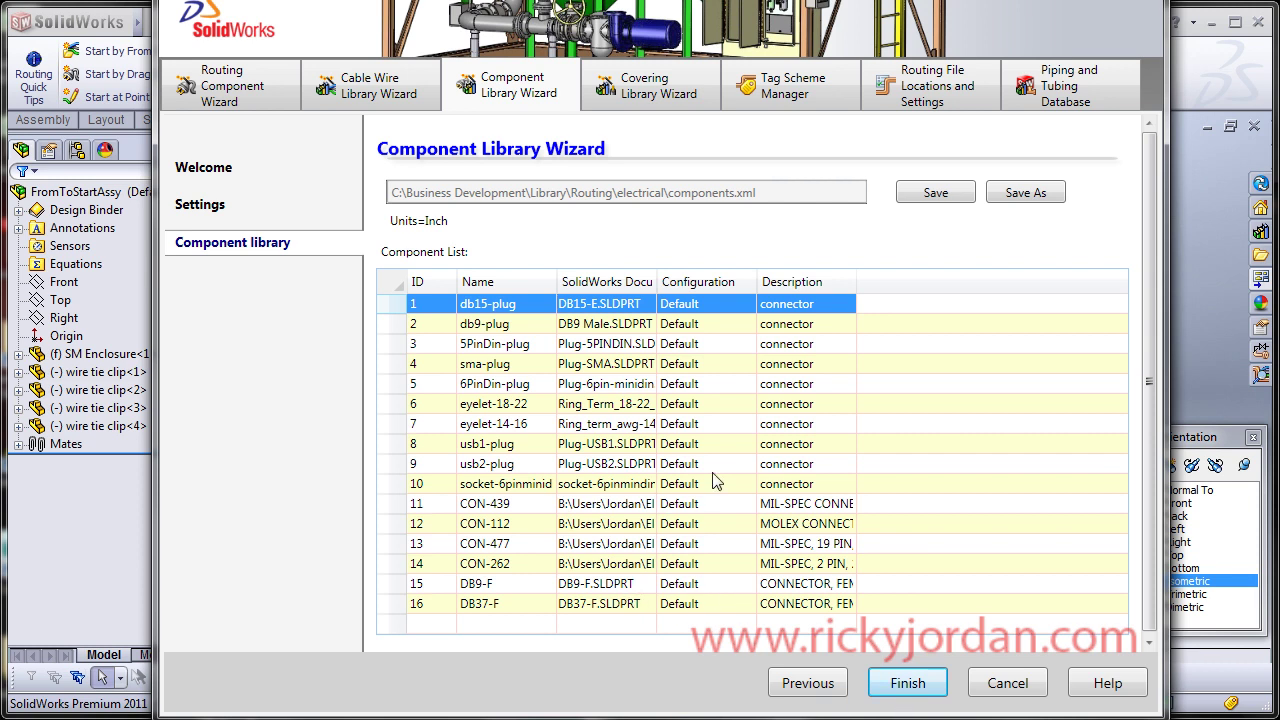
click(1007, 684)
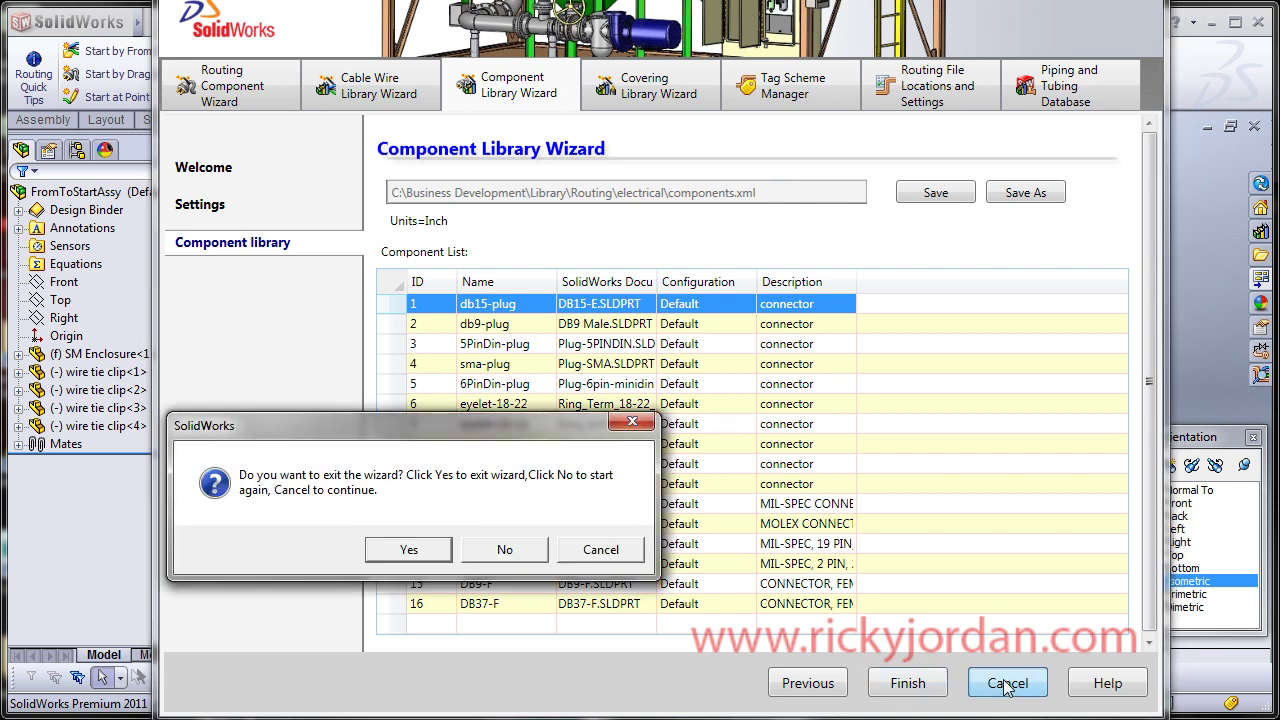
click(432, 550)
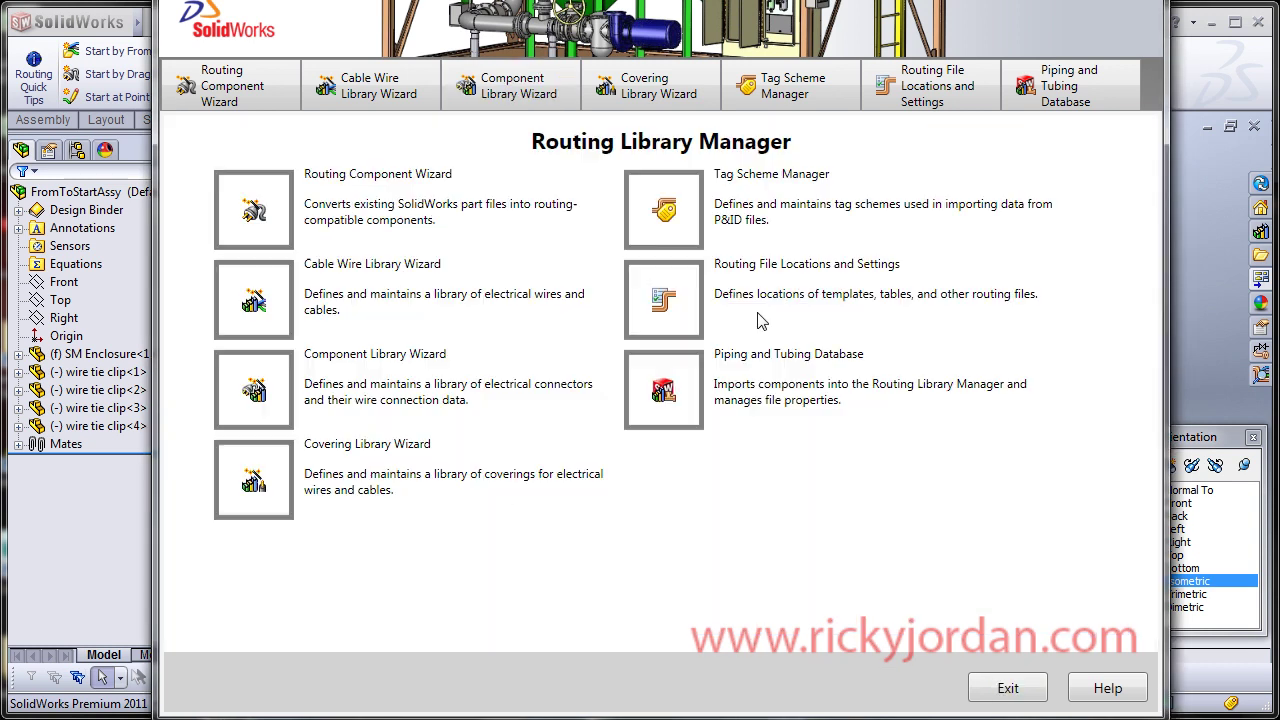
- Exit the library manager, start Electrical Start by From/To, and check the routing subassembly path
click(1008, 688)
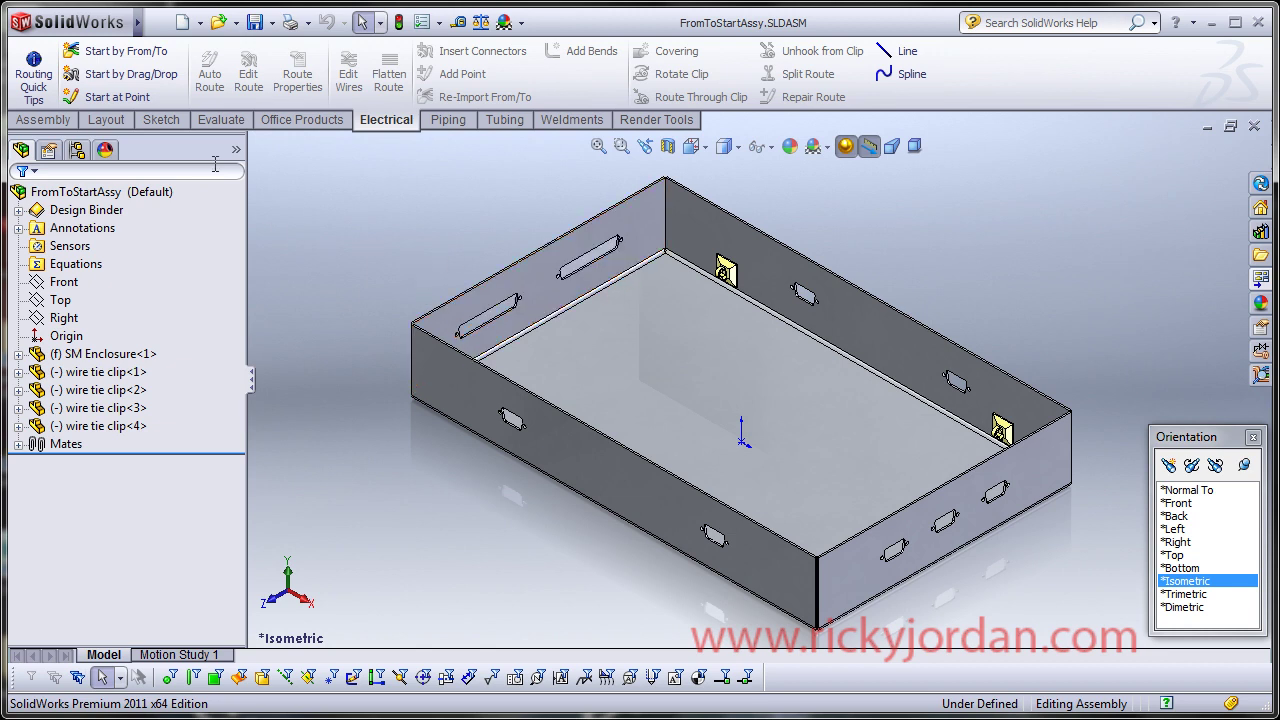
click(112, 55)
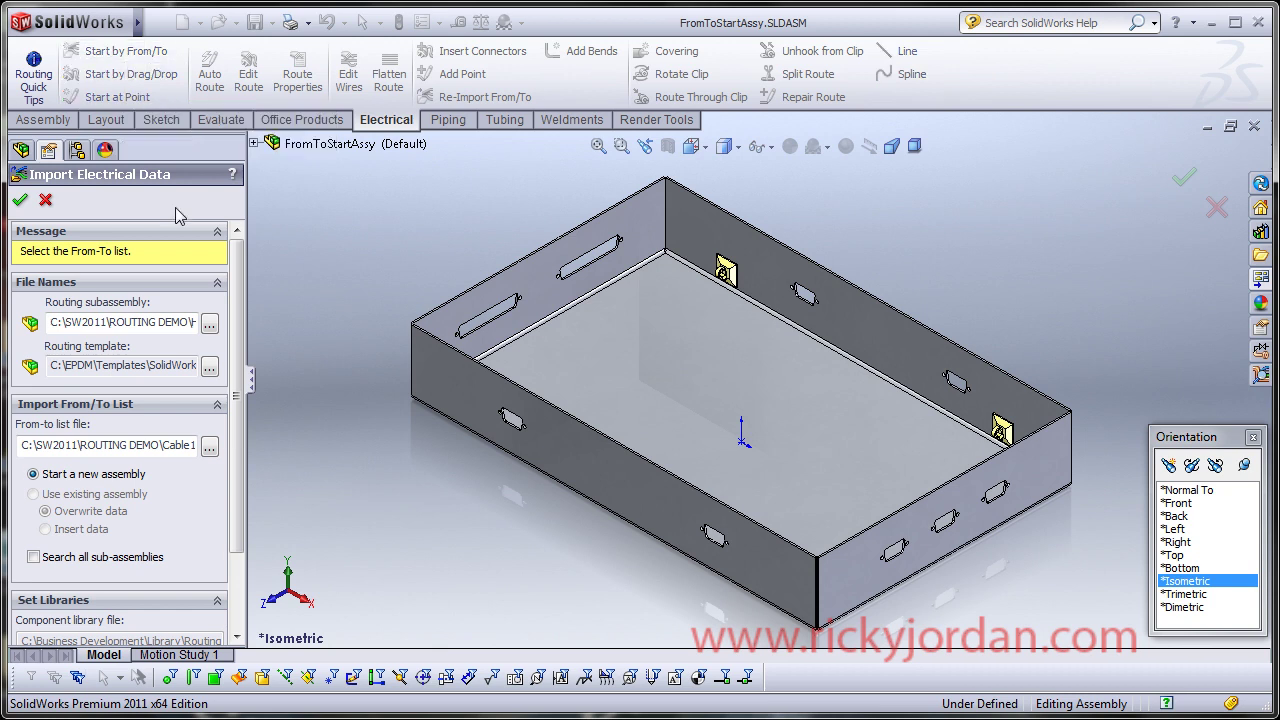
click(209, 325)
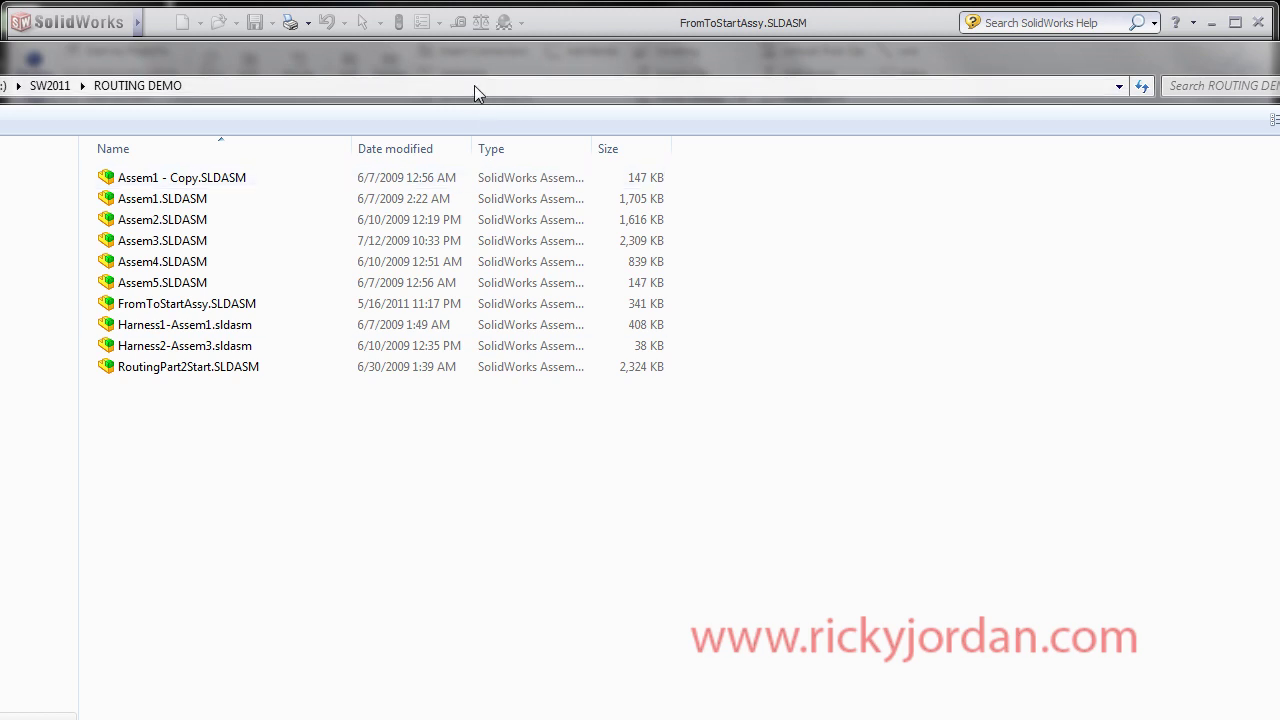
drag(478, 62, 424, 0)
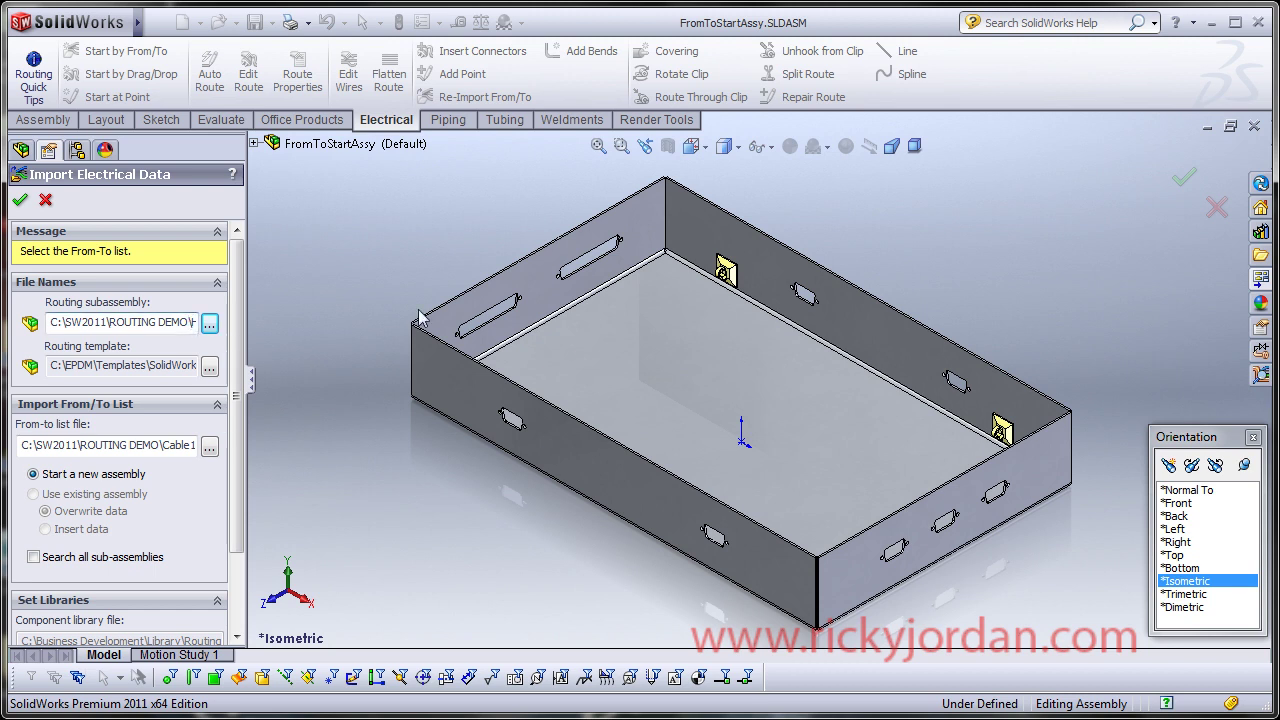
key(Right)
key(Right)
key(Right)
key(Right)
key(Right)
key(Right)
key(Right)
key(Right)
key(Right)
key(Right)
key(Right)
key(Right)
key(Right)
key(Right)
key(Right)
key(Right)
key(Right)
key(Right)
key(Right)
key(Right)
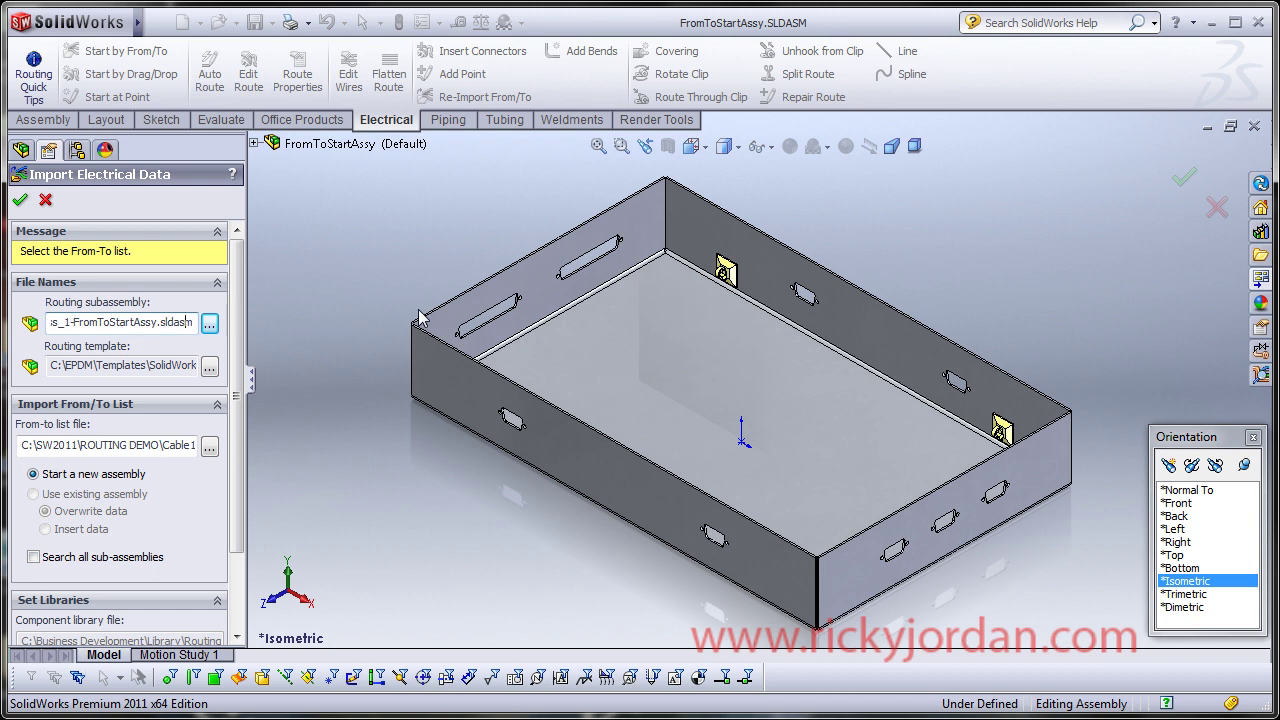
key(Left)
key(Left)
key(Left)
key(Left)
key(Left)
key(Left)
key(Left)
key(Left)
key(Left)
key(Left)
key(Left)
key(Left)
key(Left)
key(Left)
key(Left)
key(Left)
key(Left)
key(Left)
key(Left)
key(Left)
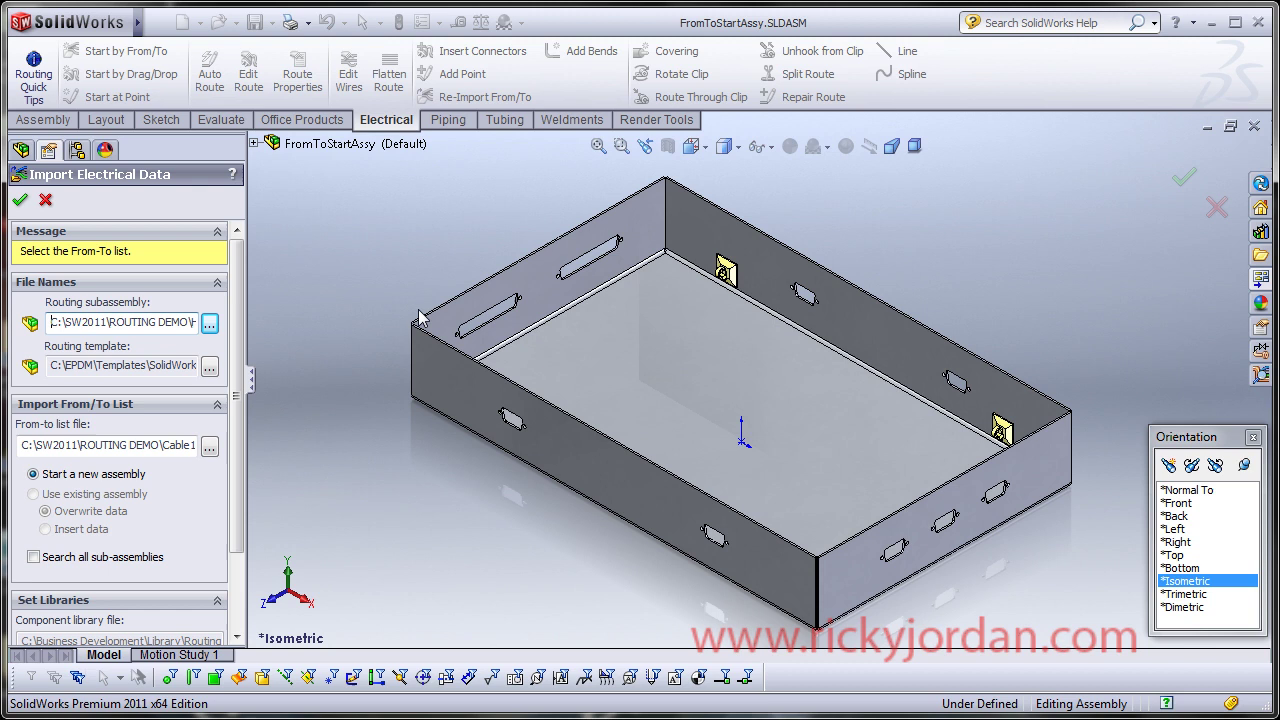
- Load Cable1.xls as the From-To list file and fit the enclosure back into view
click(209, 447)
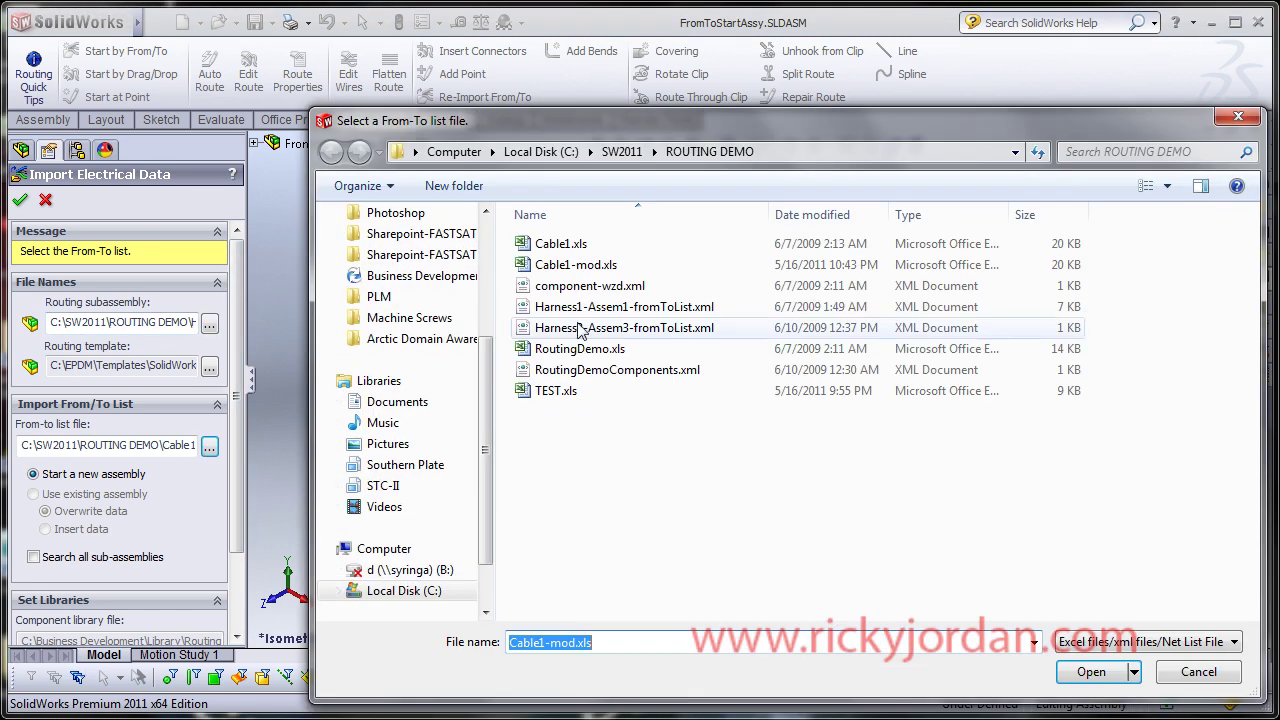
click(560, 245)
click(1093, 673)
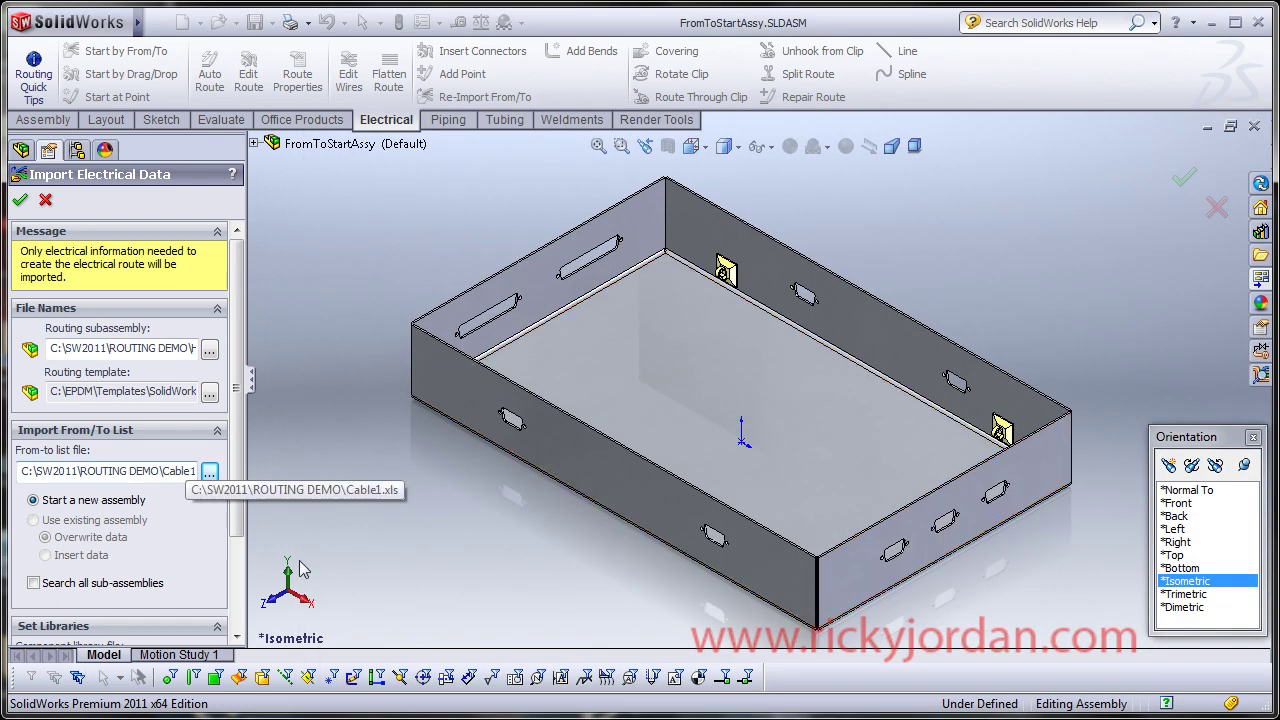
scroll(371, 557, down, 2)
key(f)
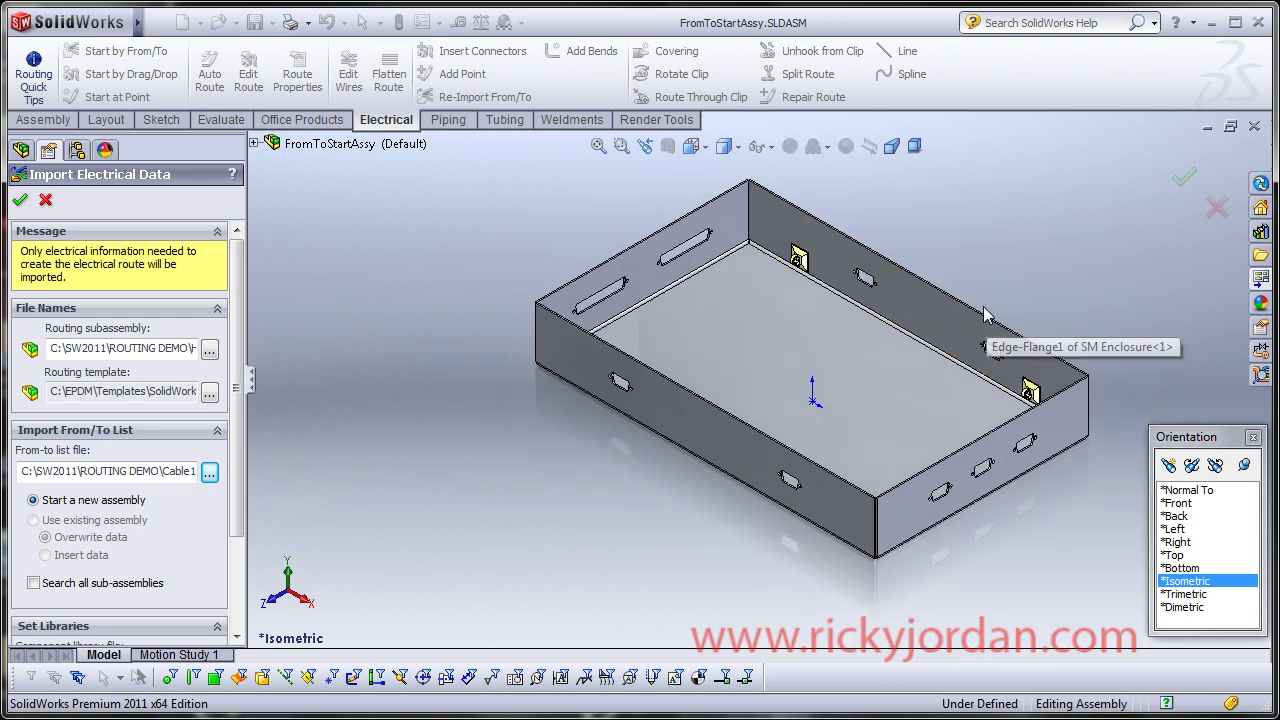
scroll(90, 450, down, 3)
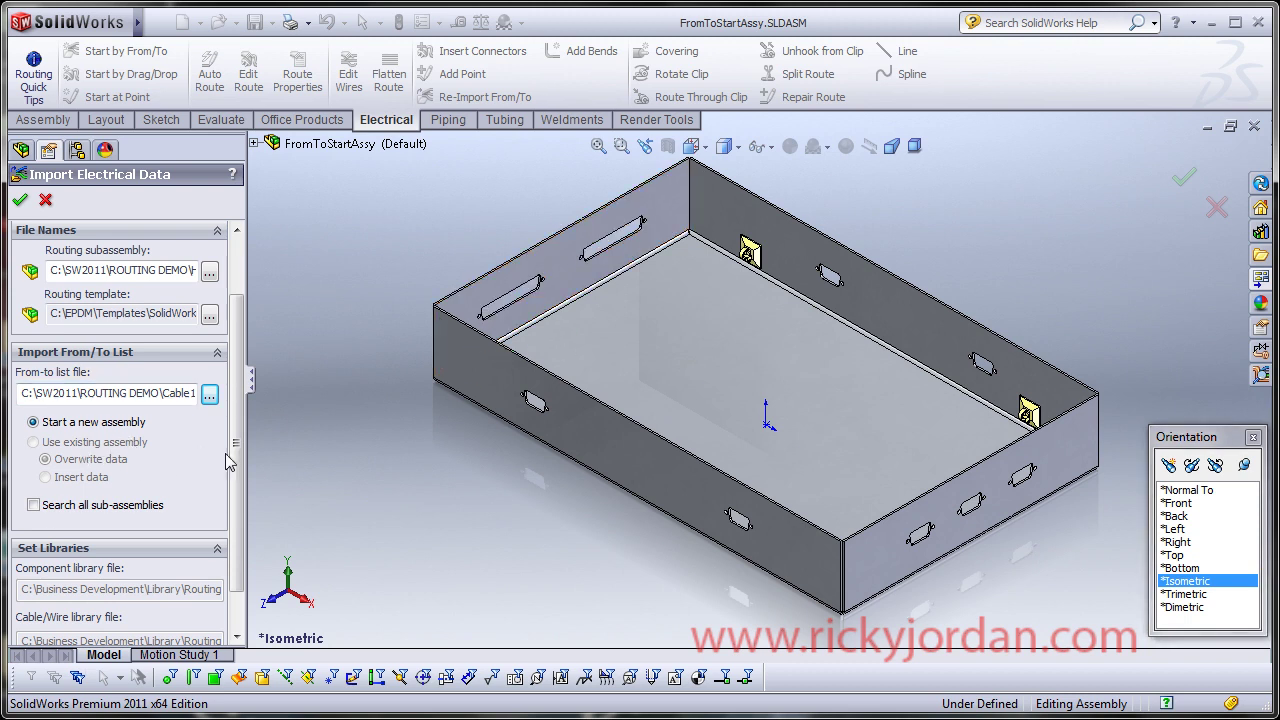
scroll(238, 500, down, 1)
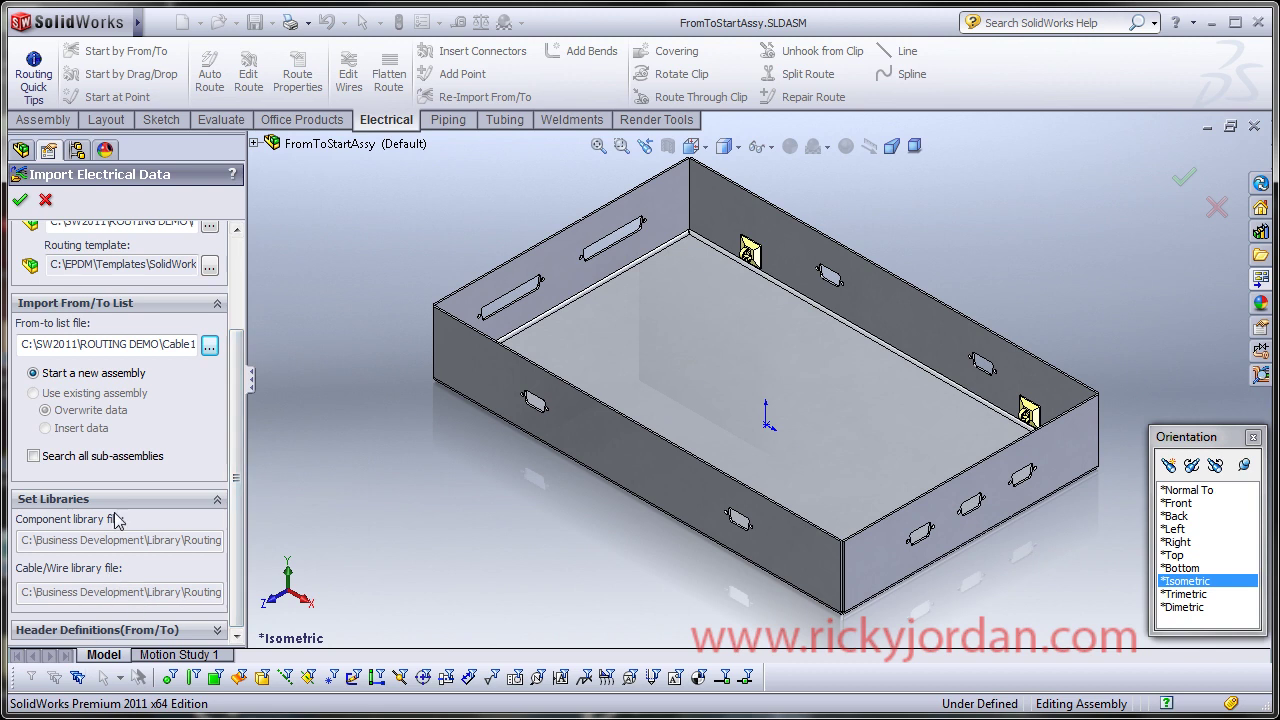
- Expand Header Definitions (From/To) and review mappings such as Wire Name, From Ref, Pin and Cable
click(216, 630)
scroll(170, 466, down, 2)
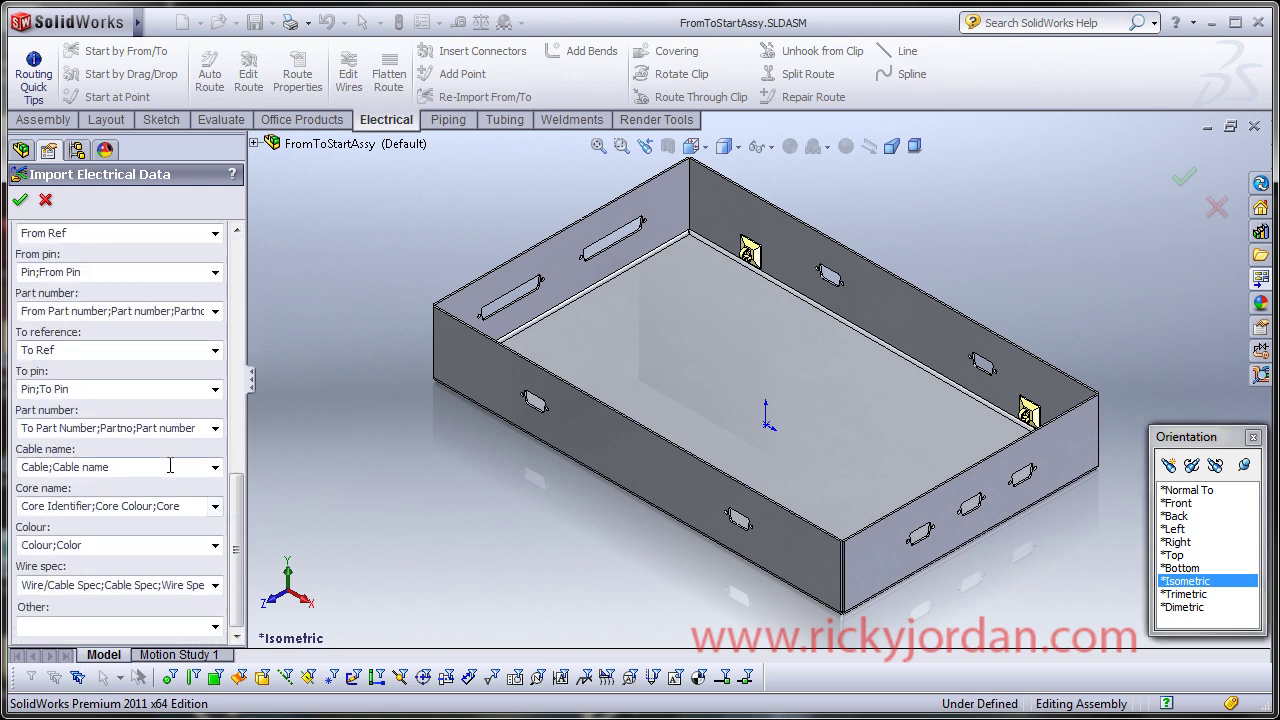
scroll(106, 337, up, 8)
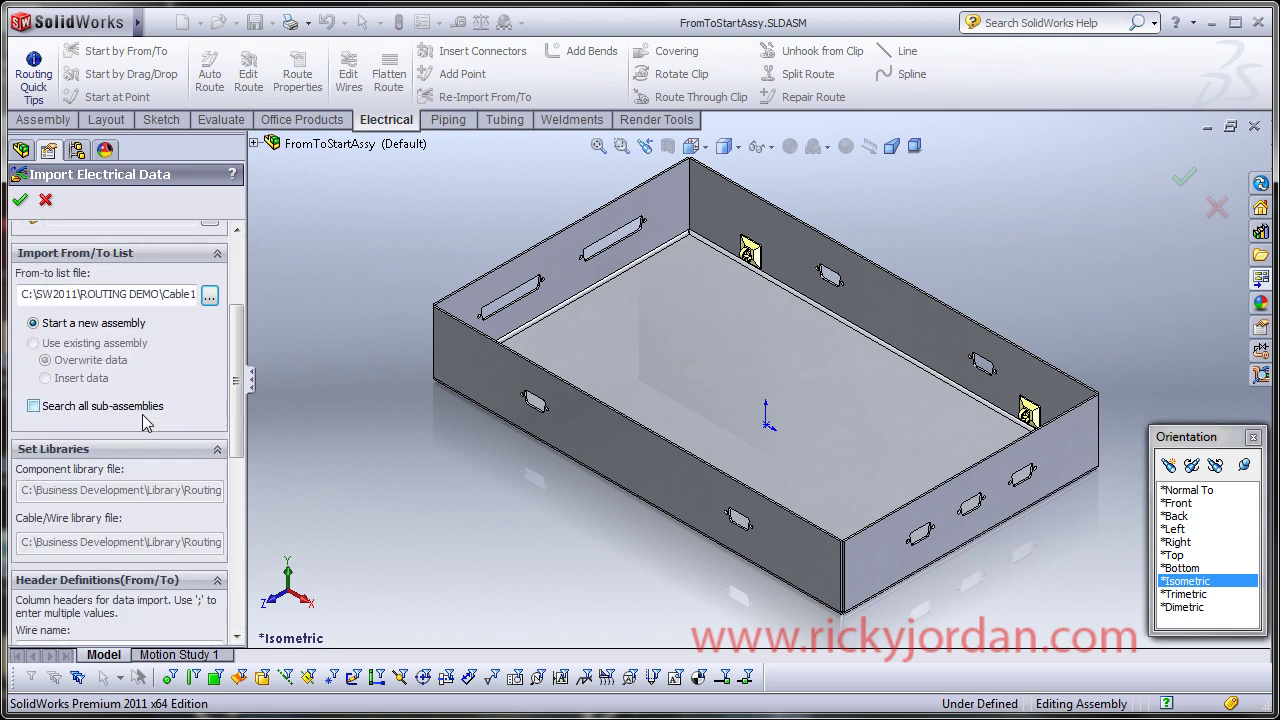
scroll(145, 425, down, 6)
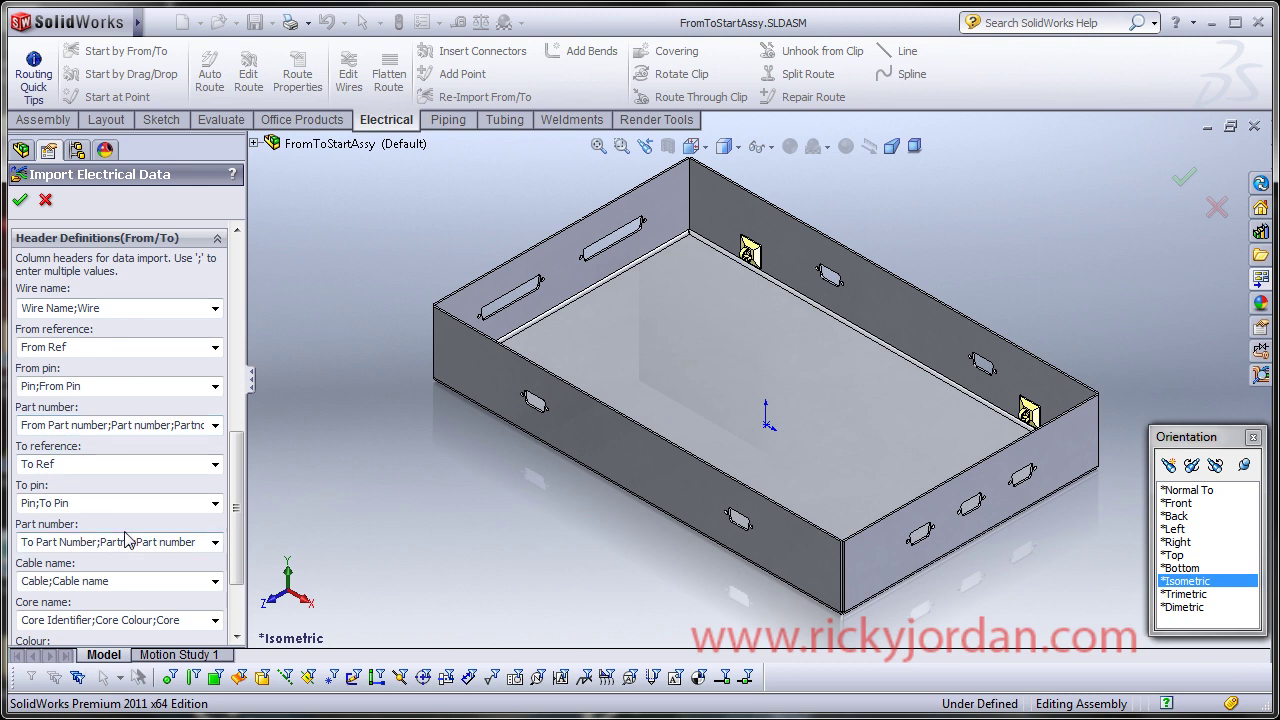
scroll(122, 490, down, 3)
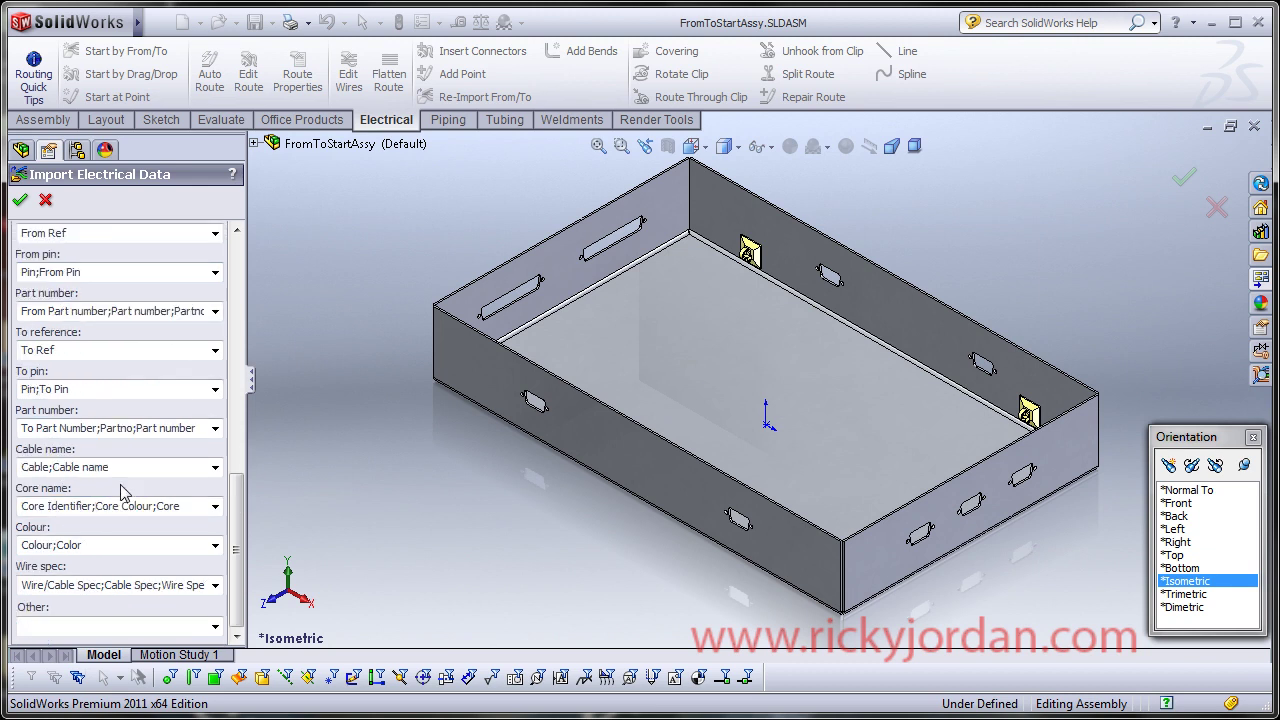
scroll(122, 490, up, 12)
scroll(122, 498, down, 6)
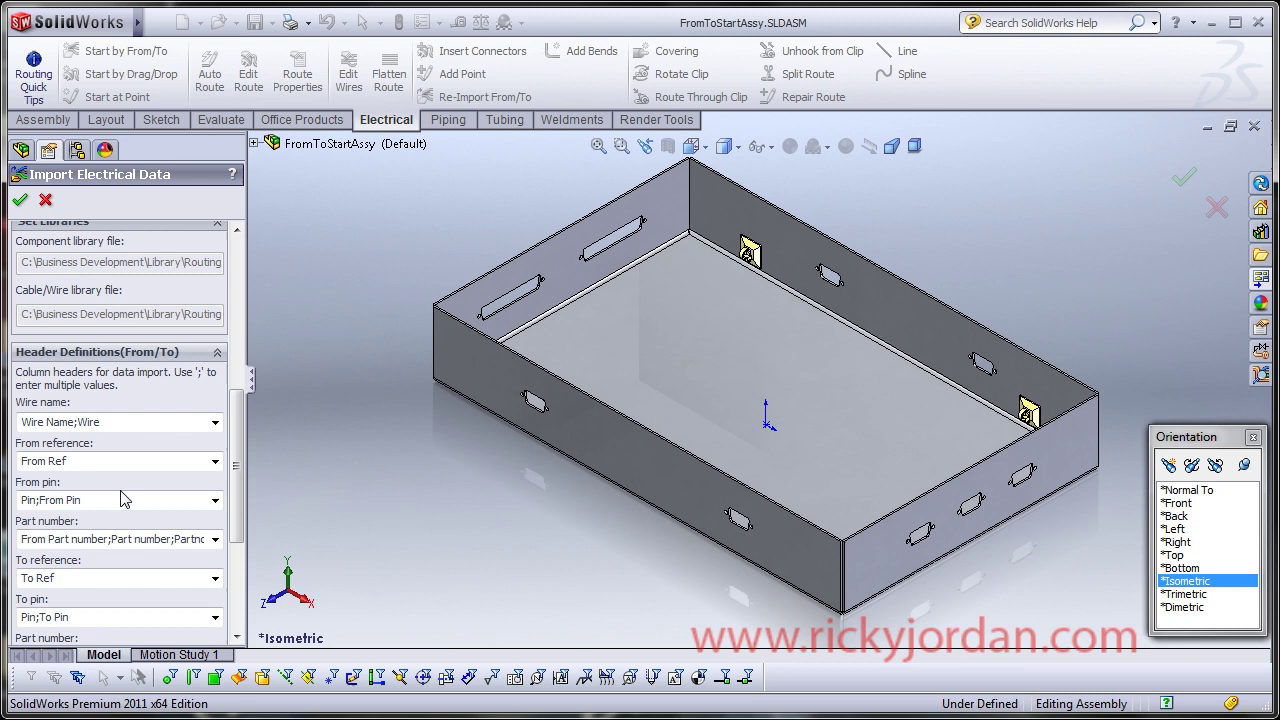
scroll(122, 498, down, 6)
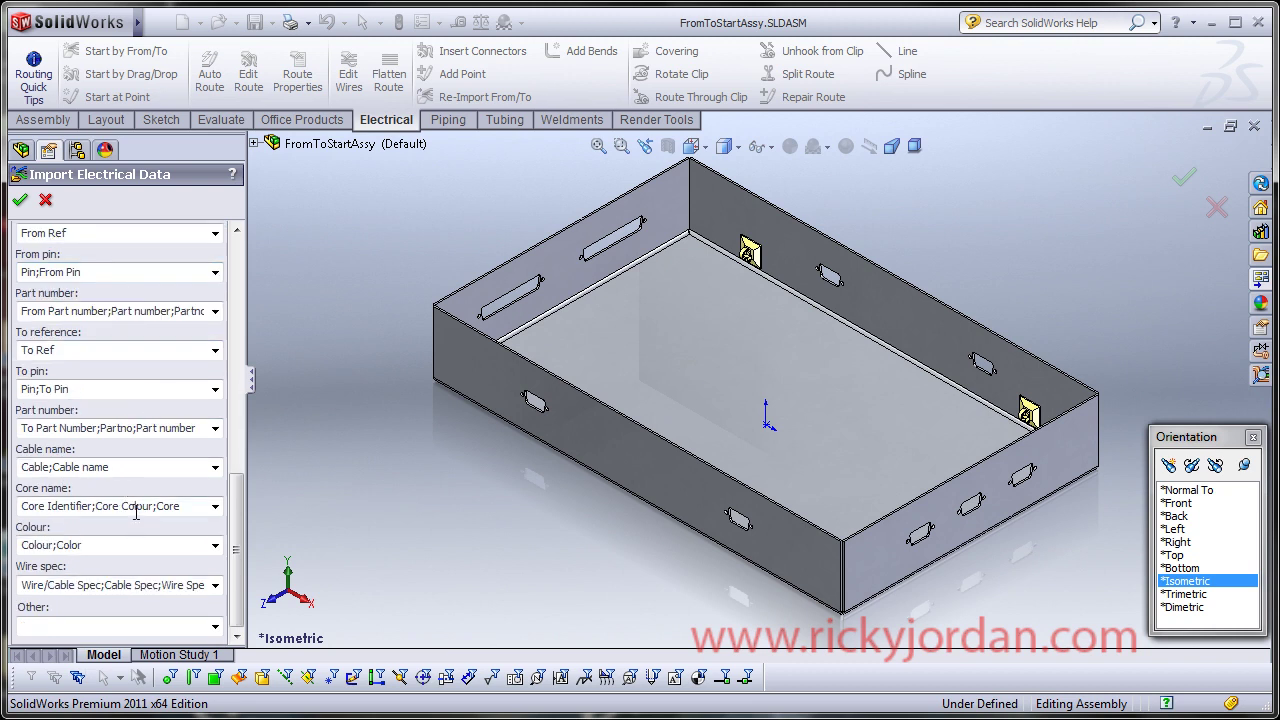
scroll(180, 421, up, 6)
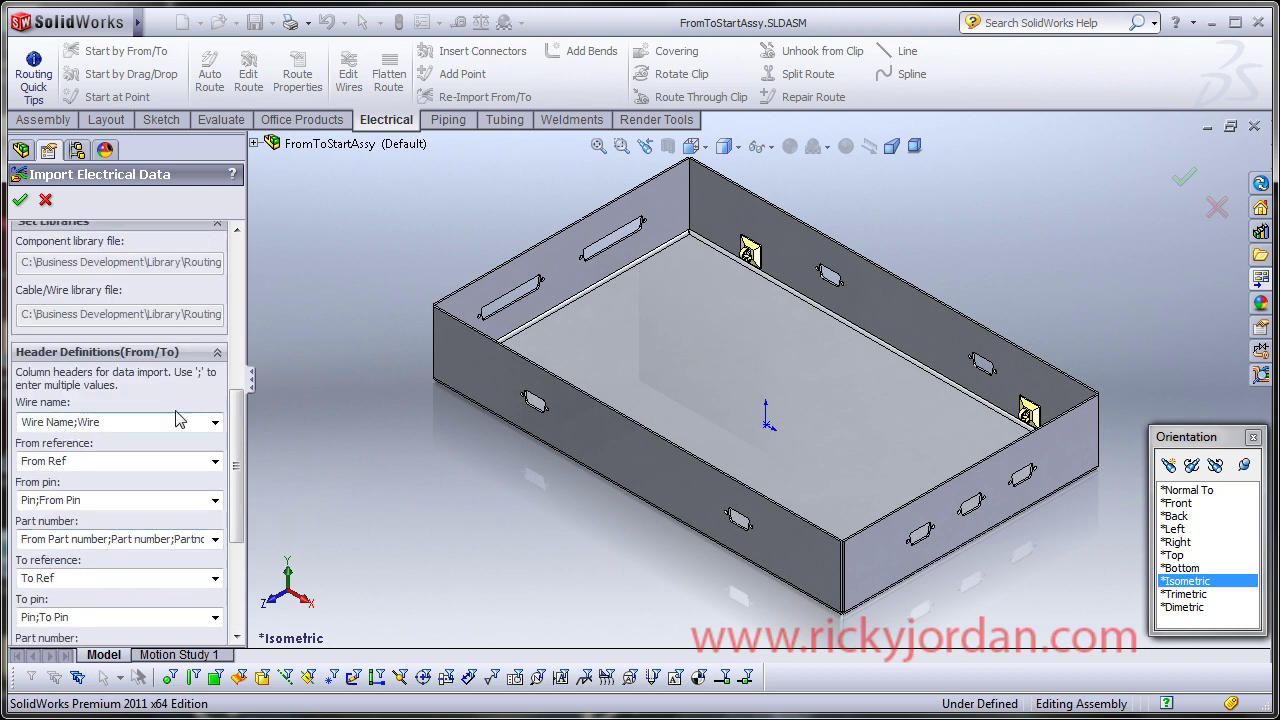
scroll(75, 478, down, 3)
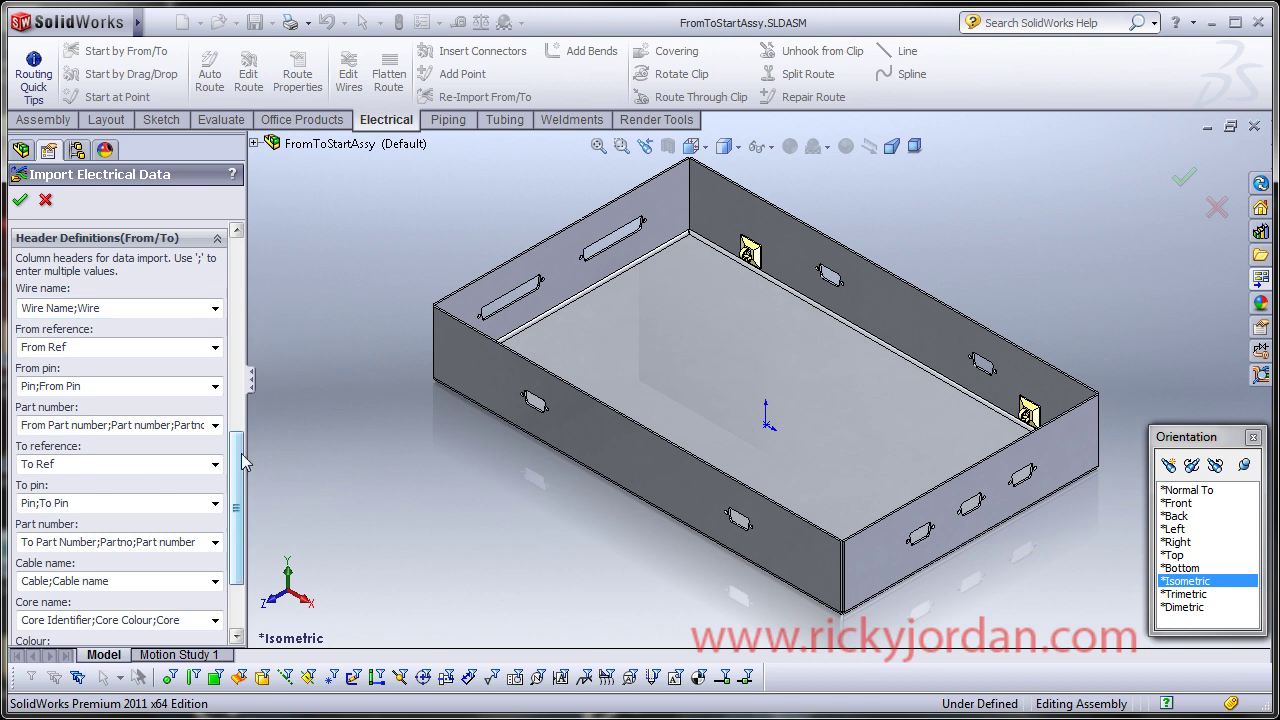
drag(238, 436, 240, 240)
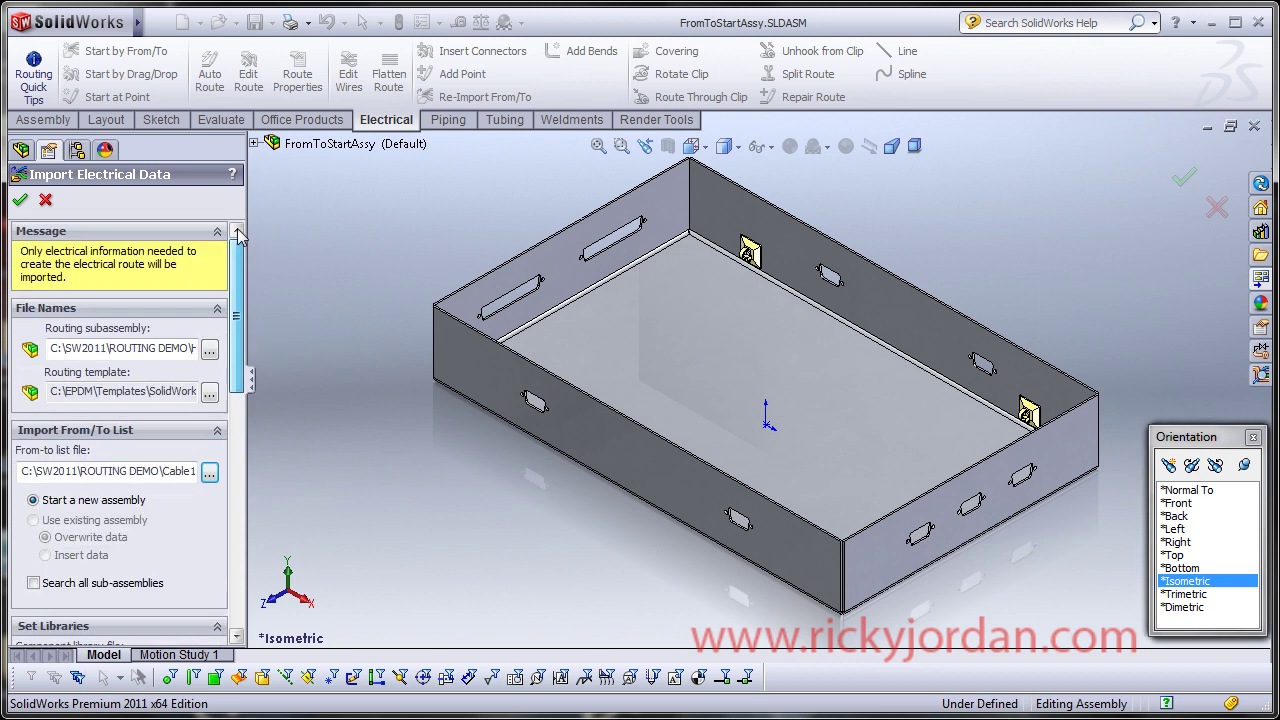
- Accept the import, choose to place connectors J1, J2 and J3 now, and dismiss the already-open warning
click(20, 201)
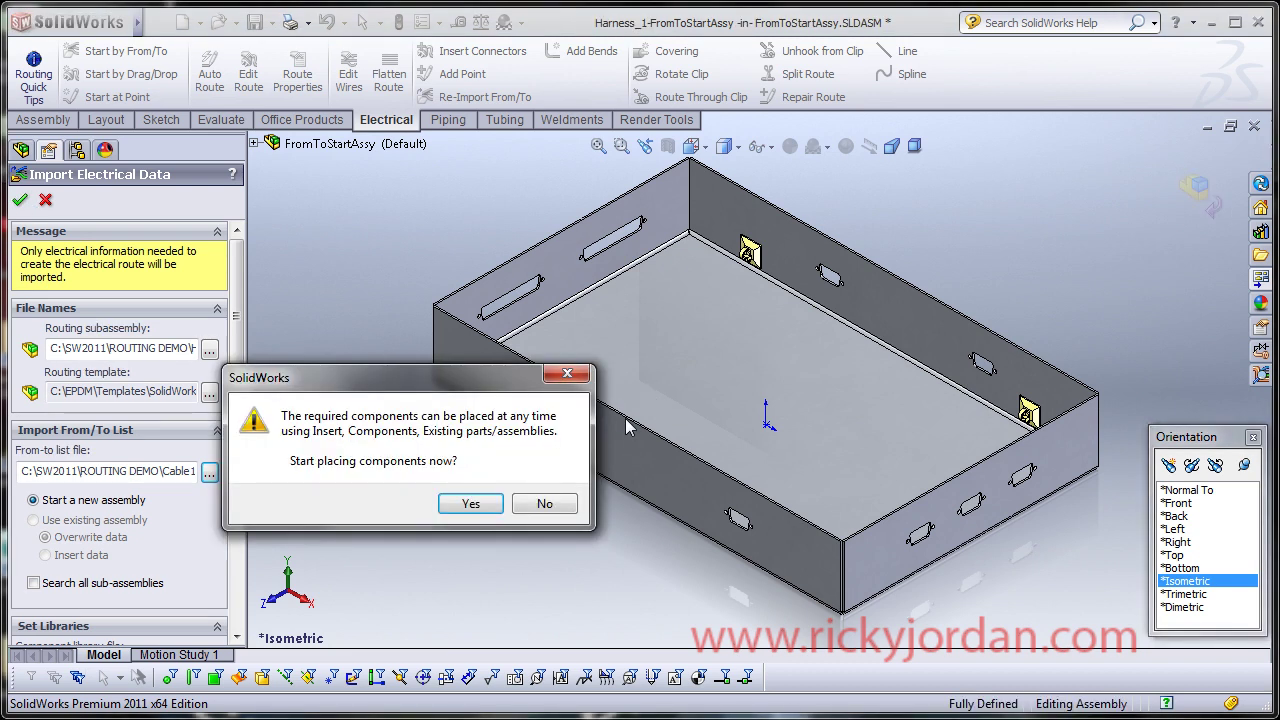
click(470, 504)
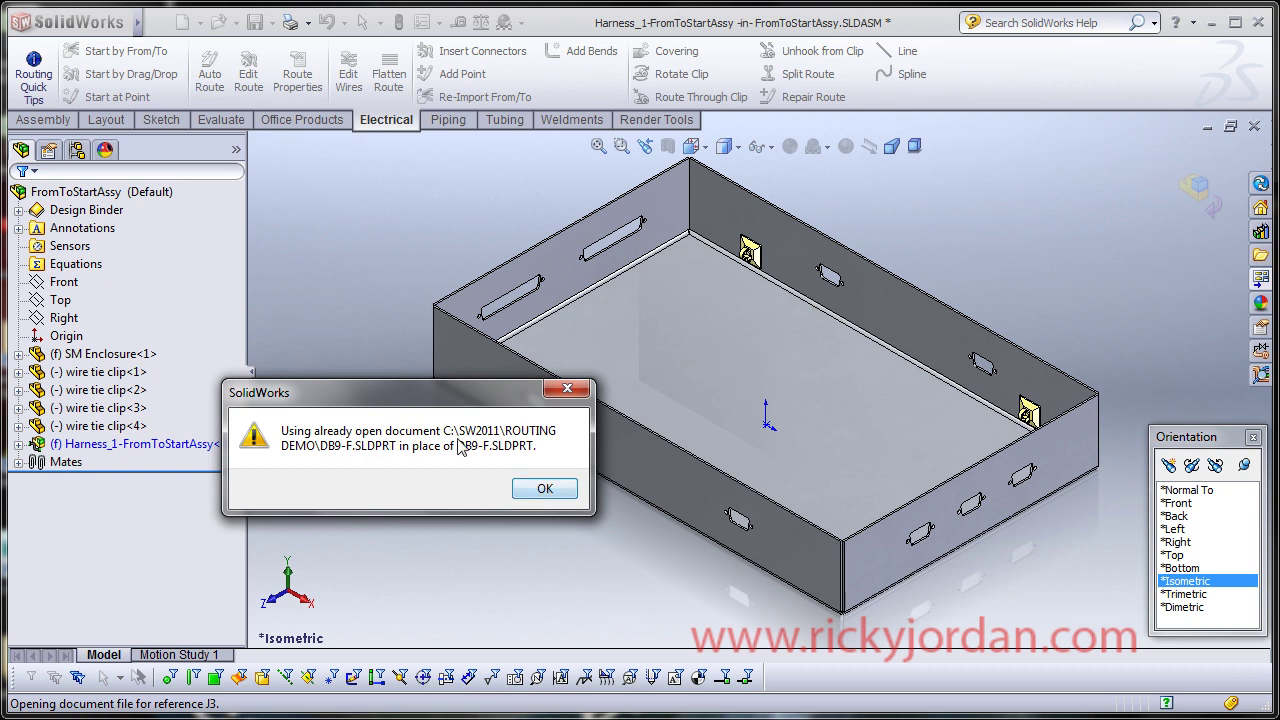
click(542, 487)
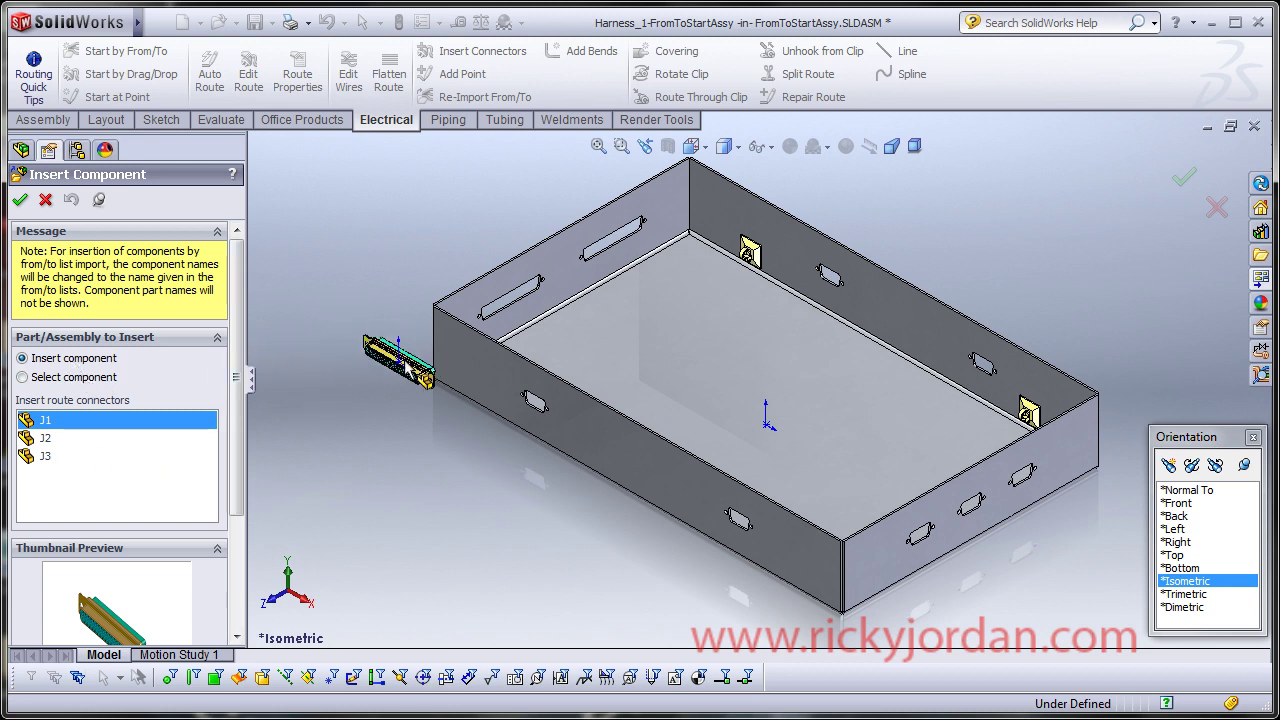
- Place connector J1 in its wall slot and J2 on the side cutout
middle_drag(395, 365, 645, 432)
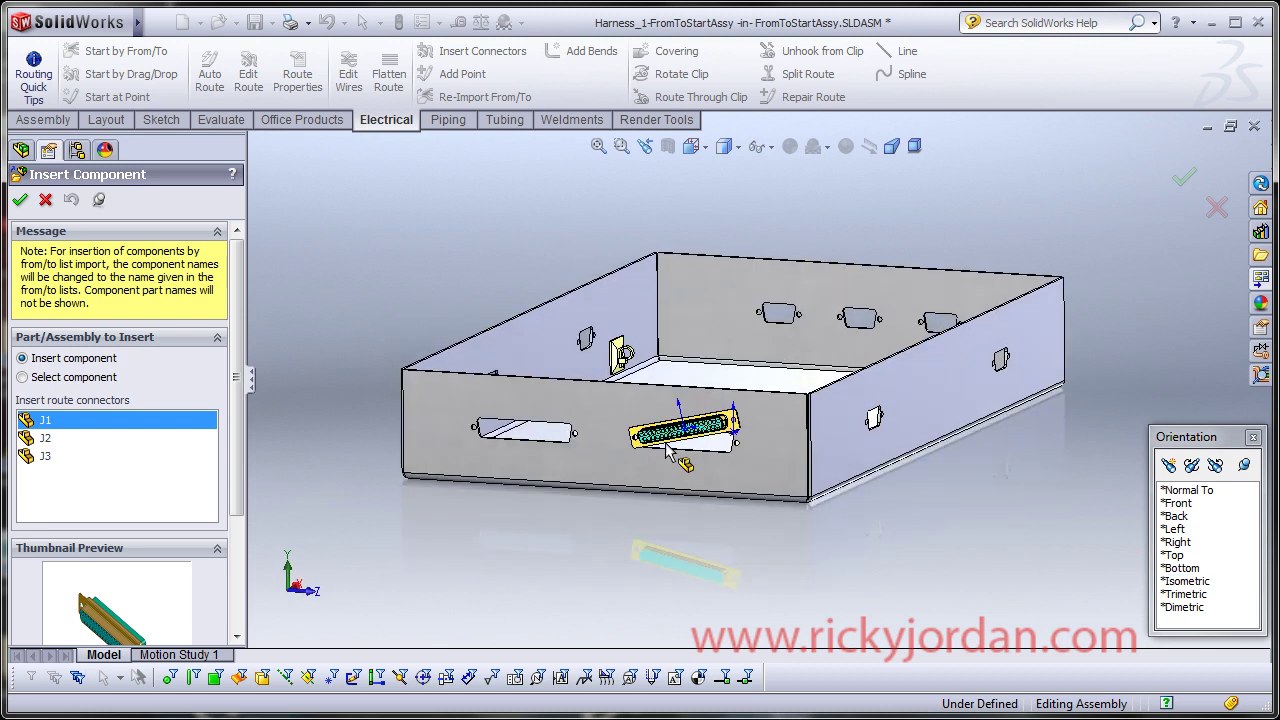
scroll(670, 445, down, 6)
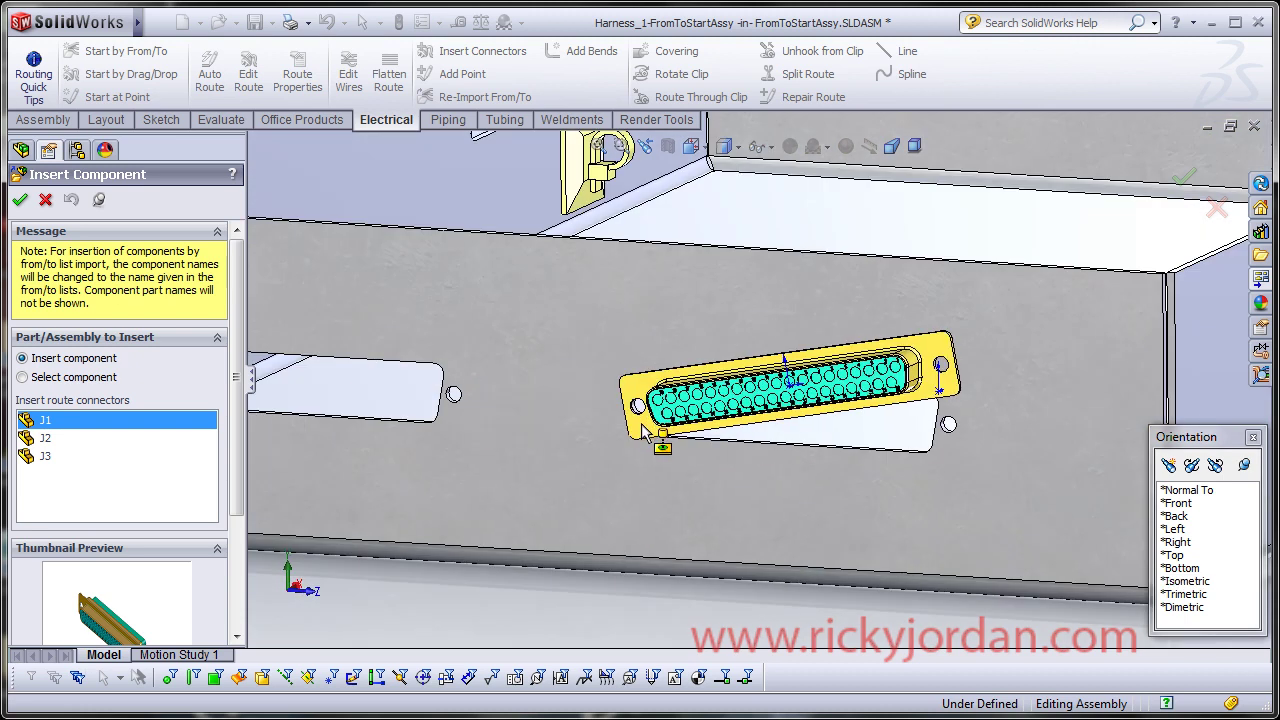
click(646, 431)
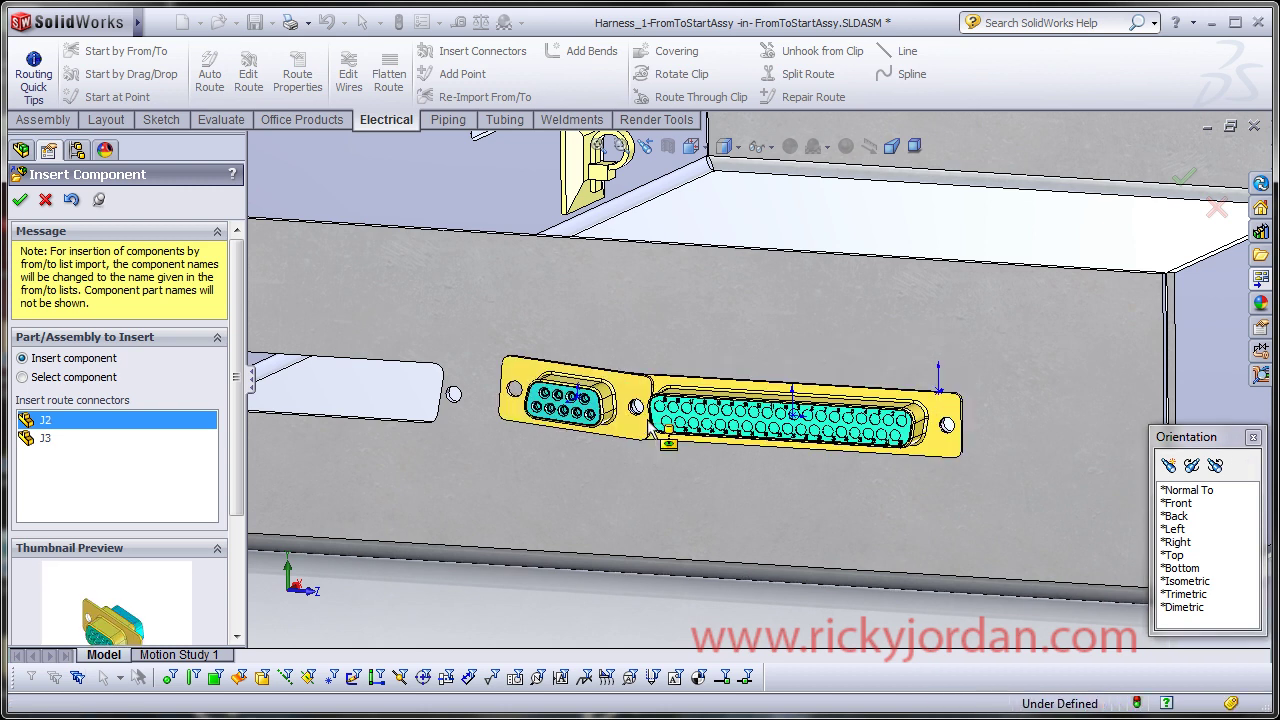
scroll(945, 425, up, 6)
middle_drag(940, 420, 808, 422)
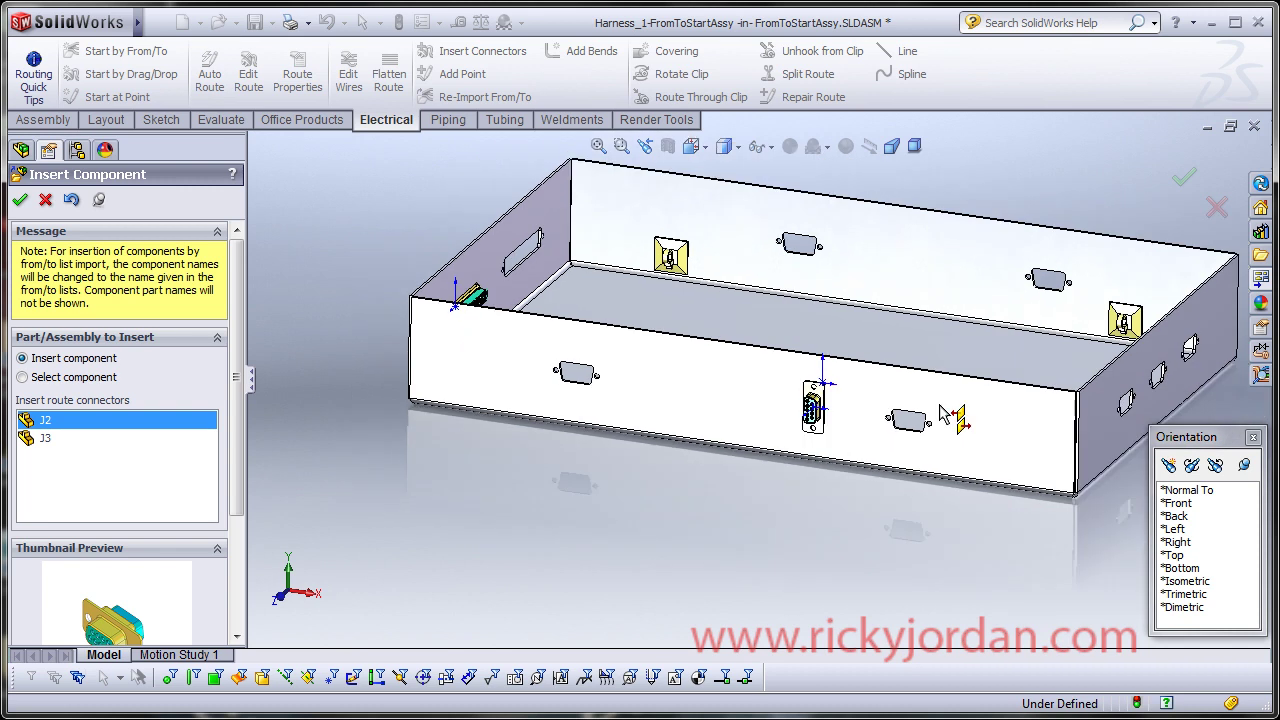
scroll(805, 420, down, 4)
scroll(800, 420, down, 2)
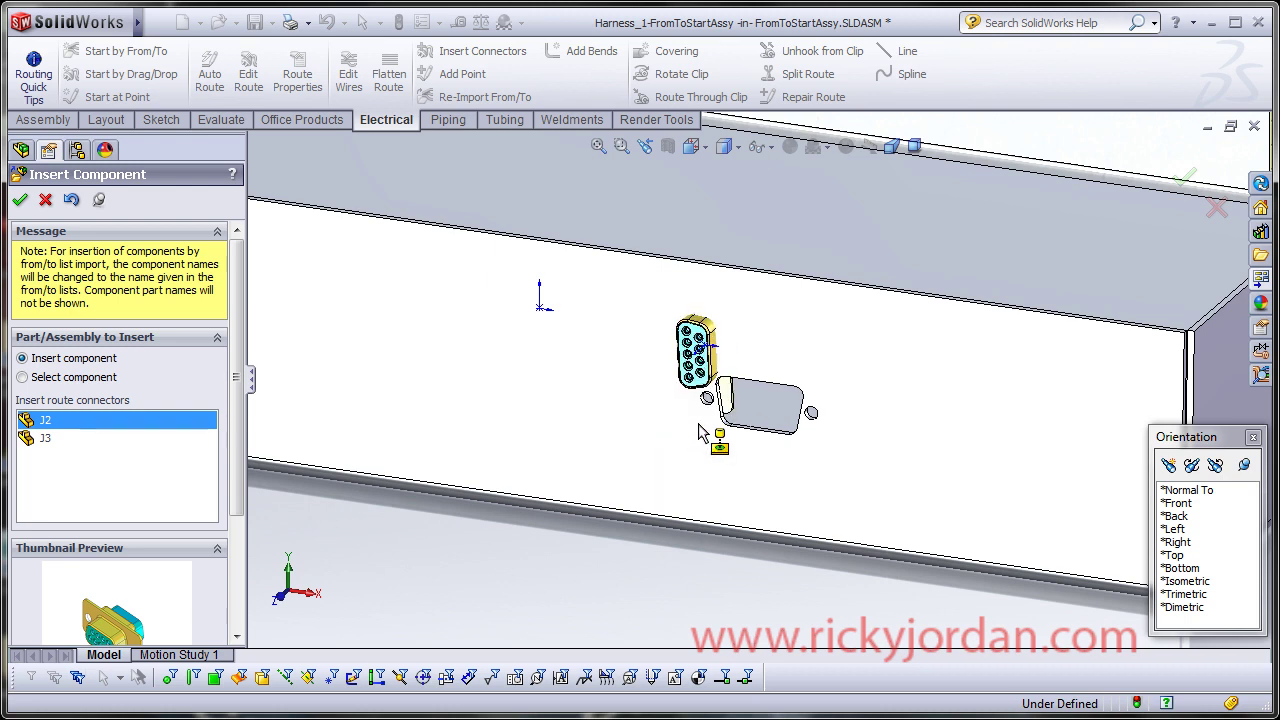
scroll(732, 428, up, 2)
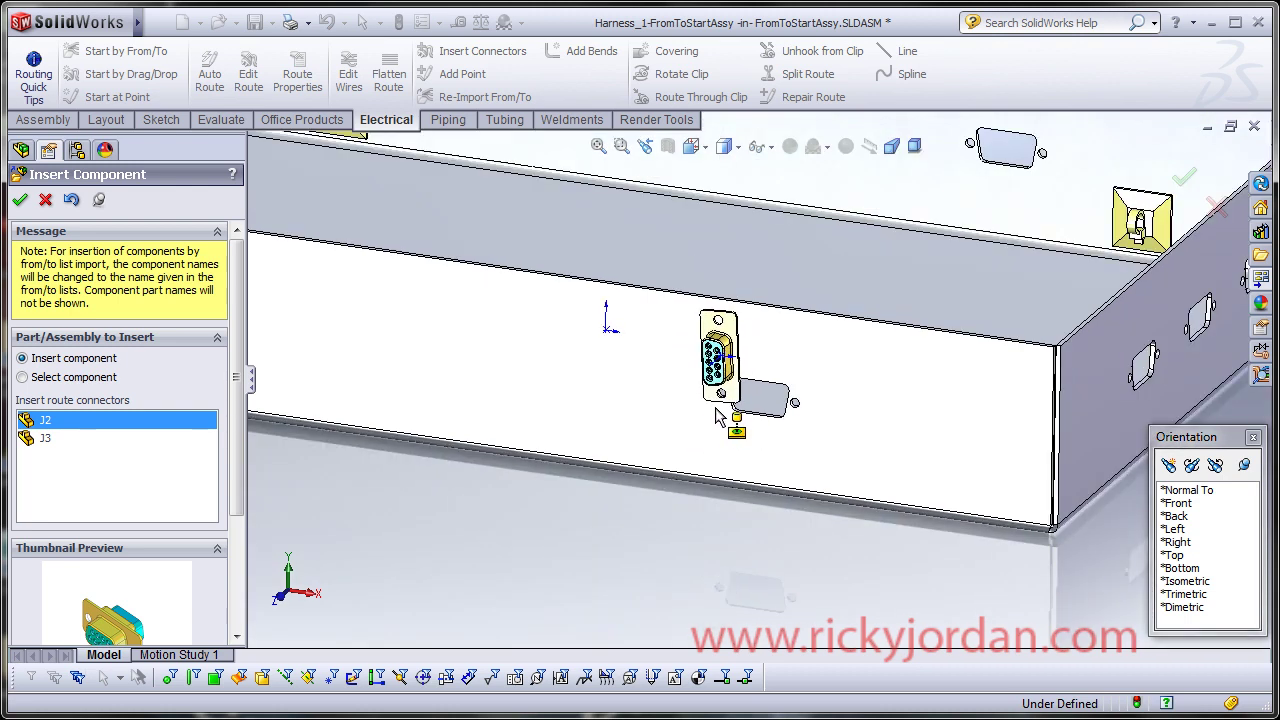
click(715, 410)
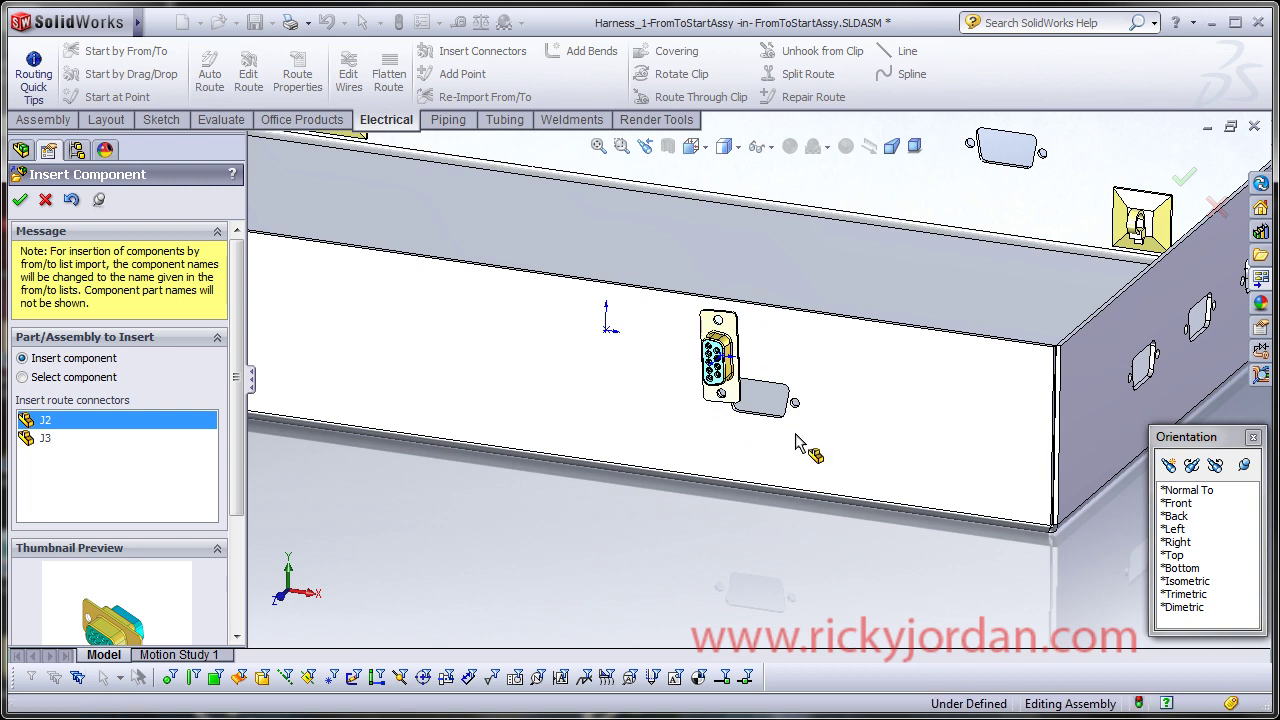
- Place connector J3 in the third cutout at the opposite corner
scroll(775, 400, up, 3)
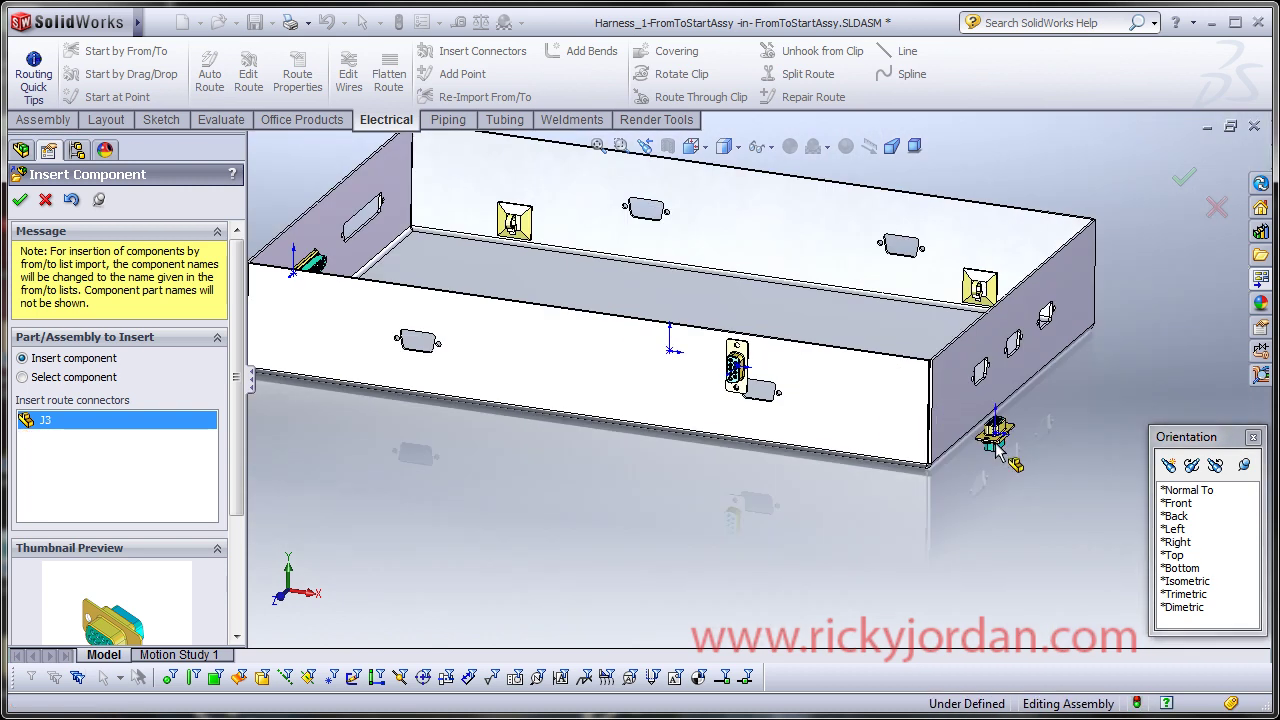
middle_drag(997, 450, 925, 398)
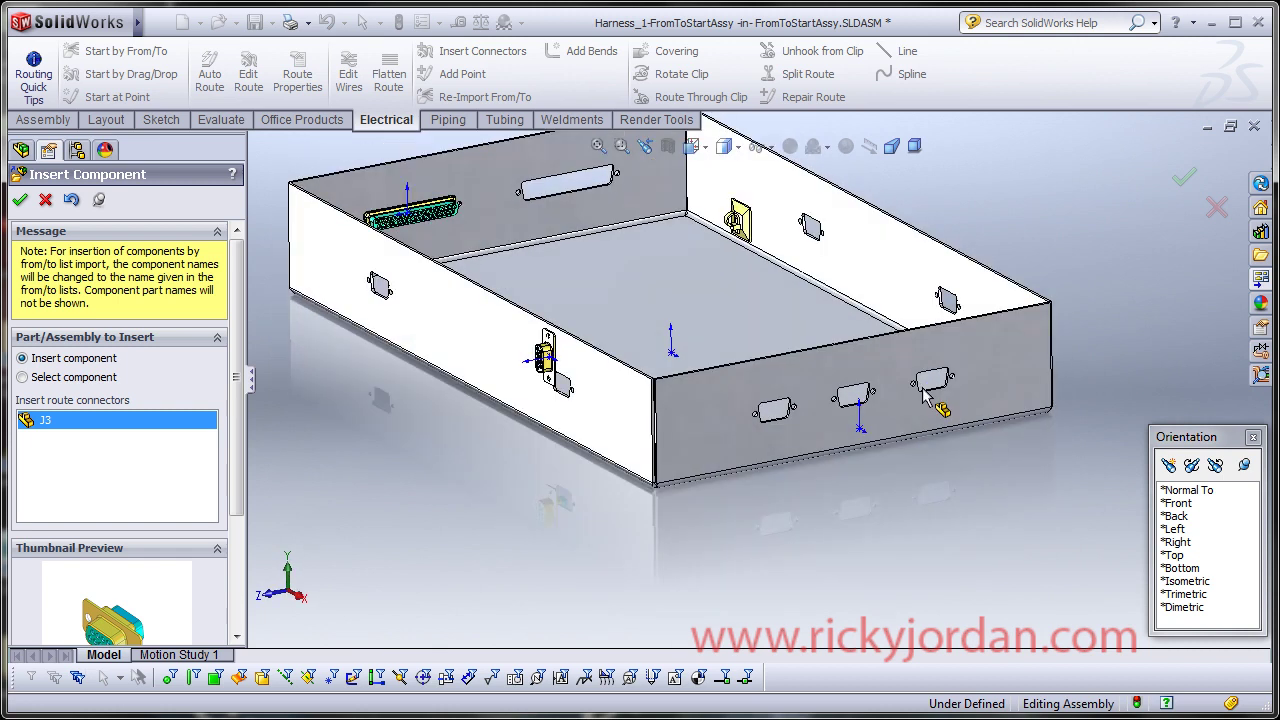
scroll(923, 395, down, 3)
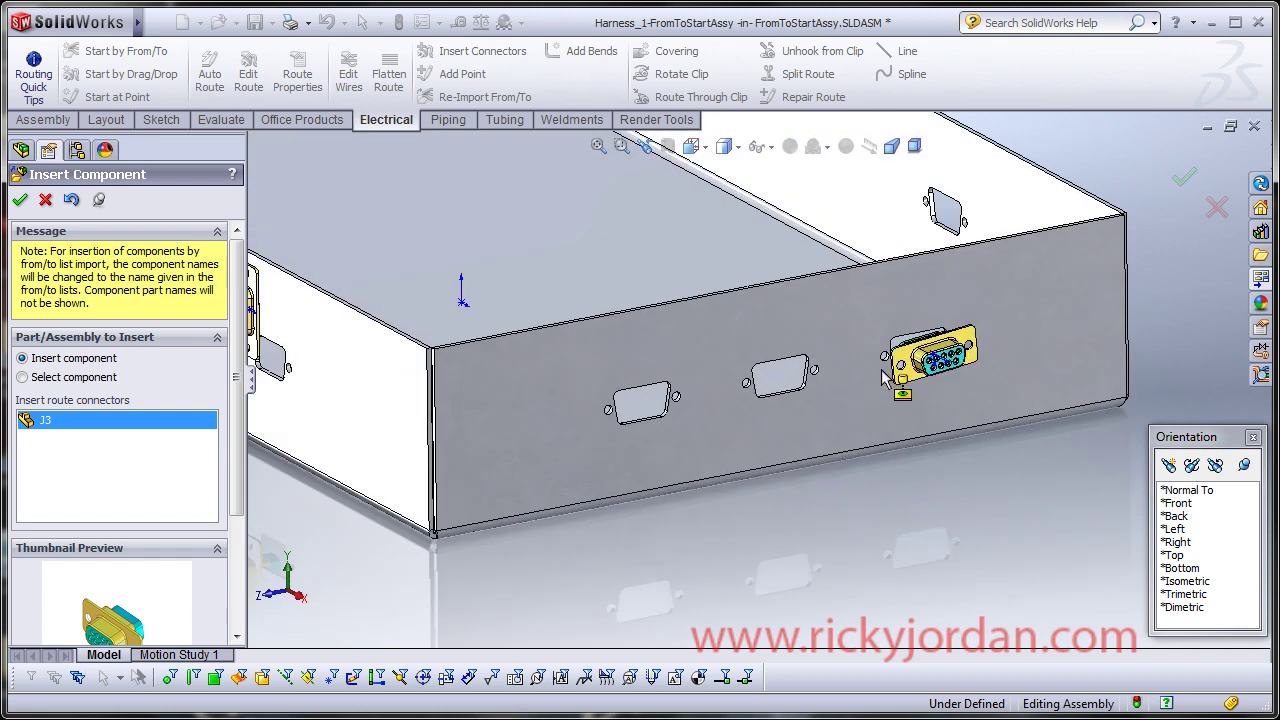
click(883, 375)
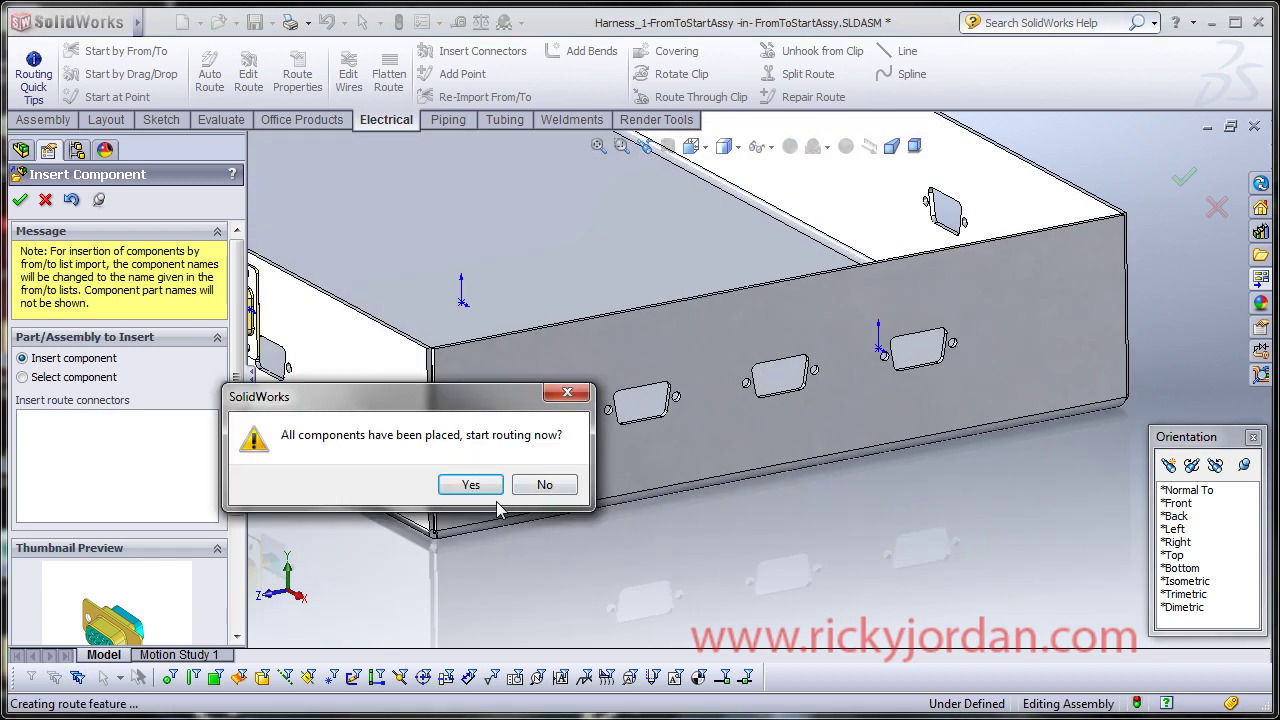
- Start routing with Sub-type Harness and a 0.125in outside diameter
click(480, 486)
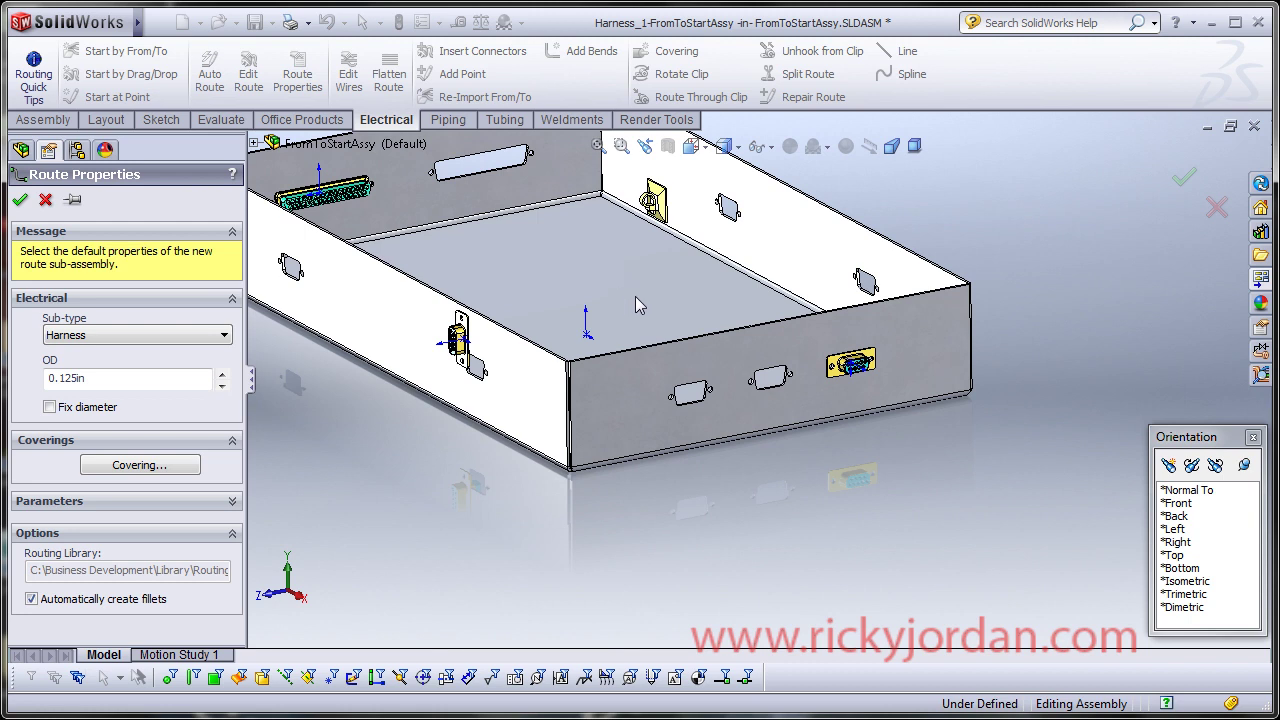
middle_drag(635, 296, 669, 445)
scroll(668, 443, down, 2)
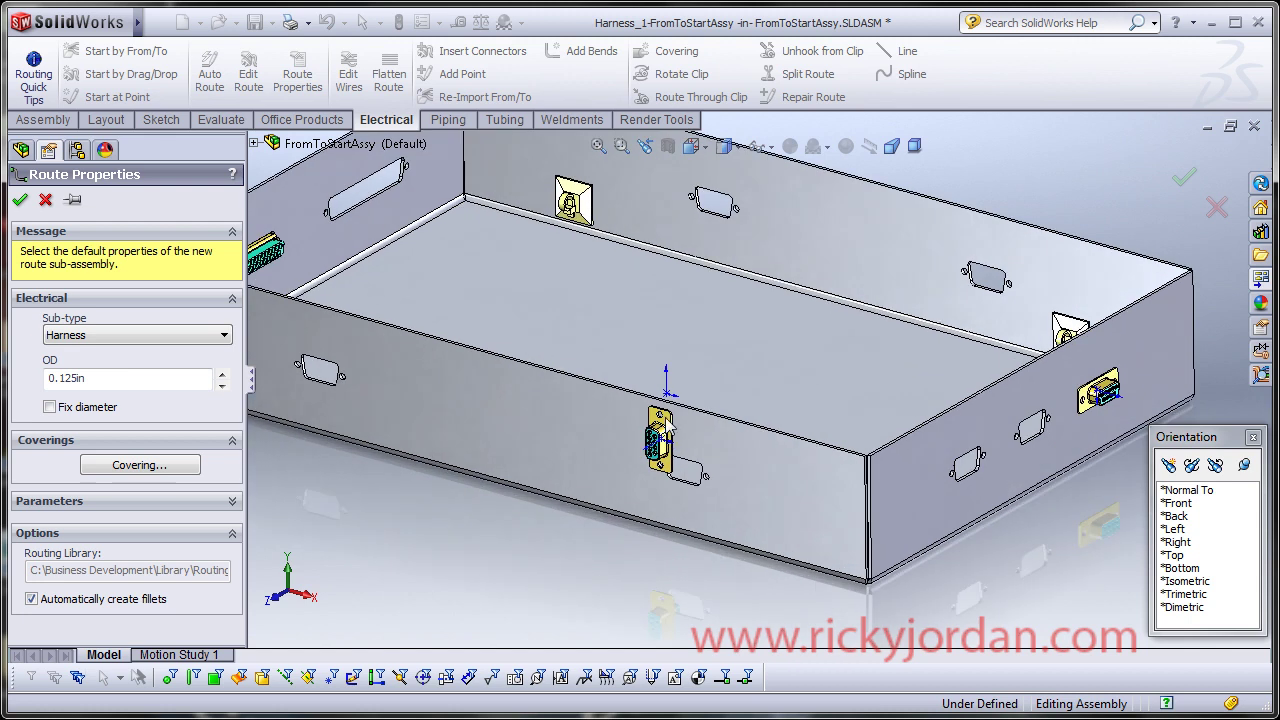
scroll(680, 400, up, 1)
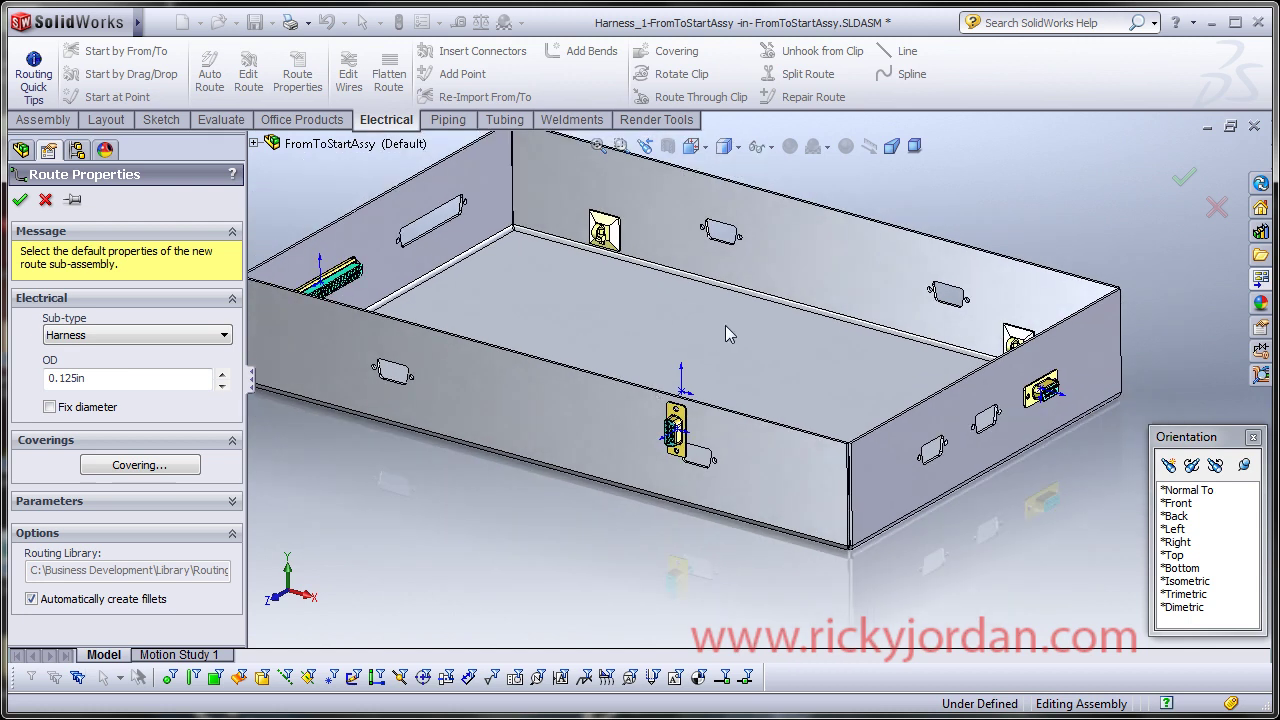
scroll(739, 381, up, 3)
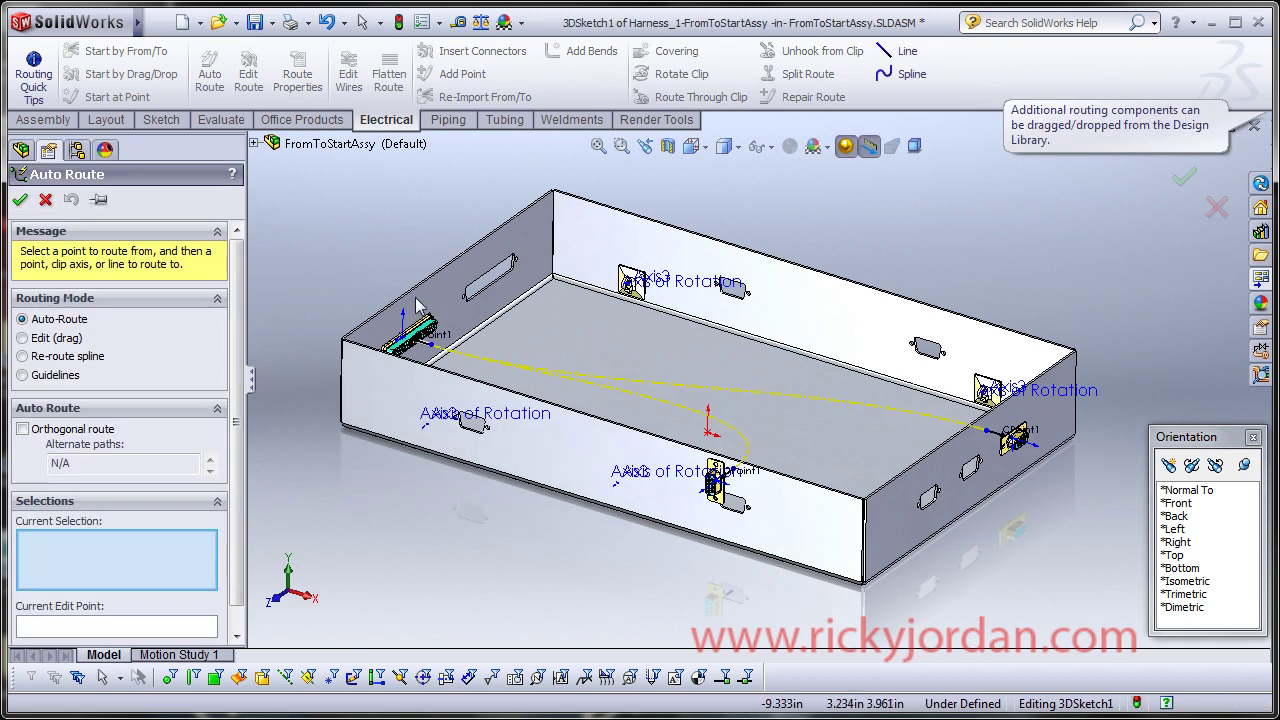
- Convert the left and right guidelines into route splines in Guidelines mode and accept the auto route
scroll(740, 425, up, 2)
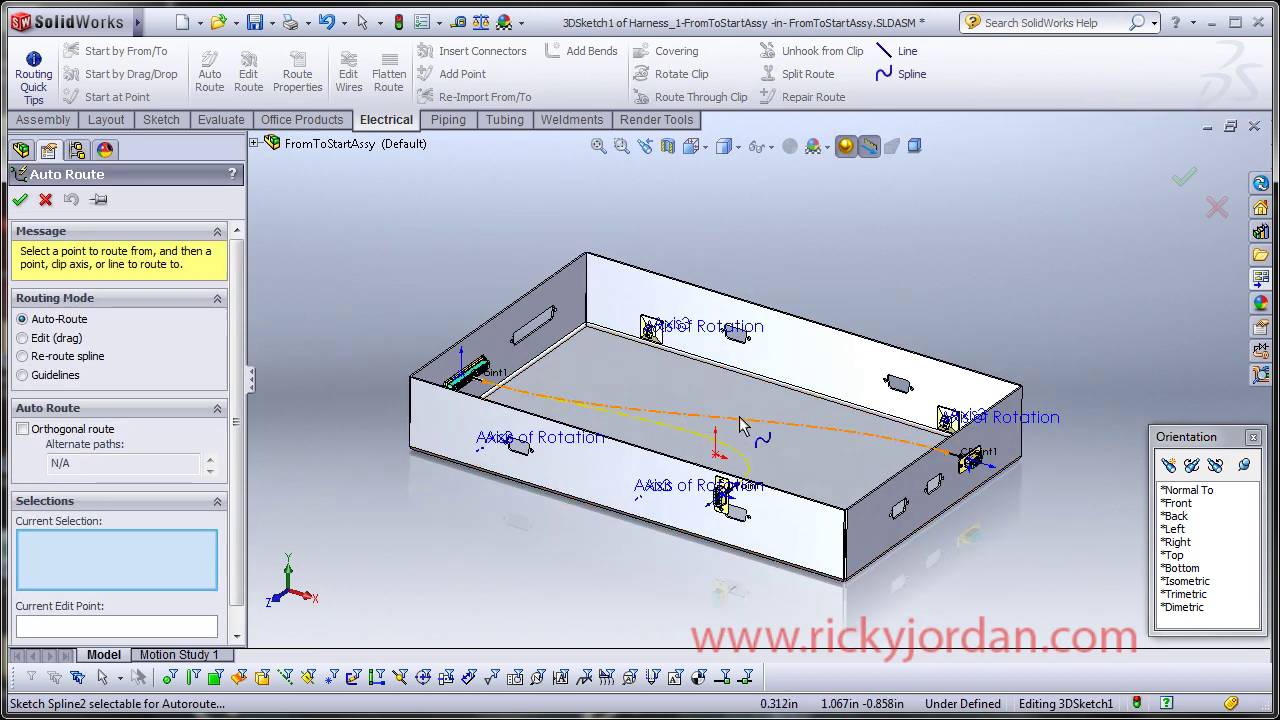
middle_drag(740, 425, 752, 285)
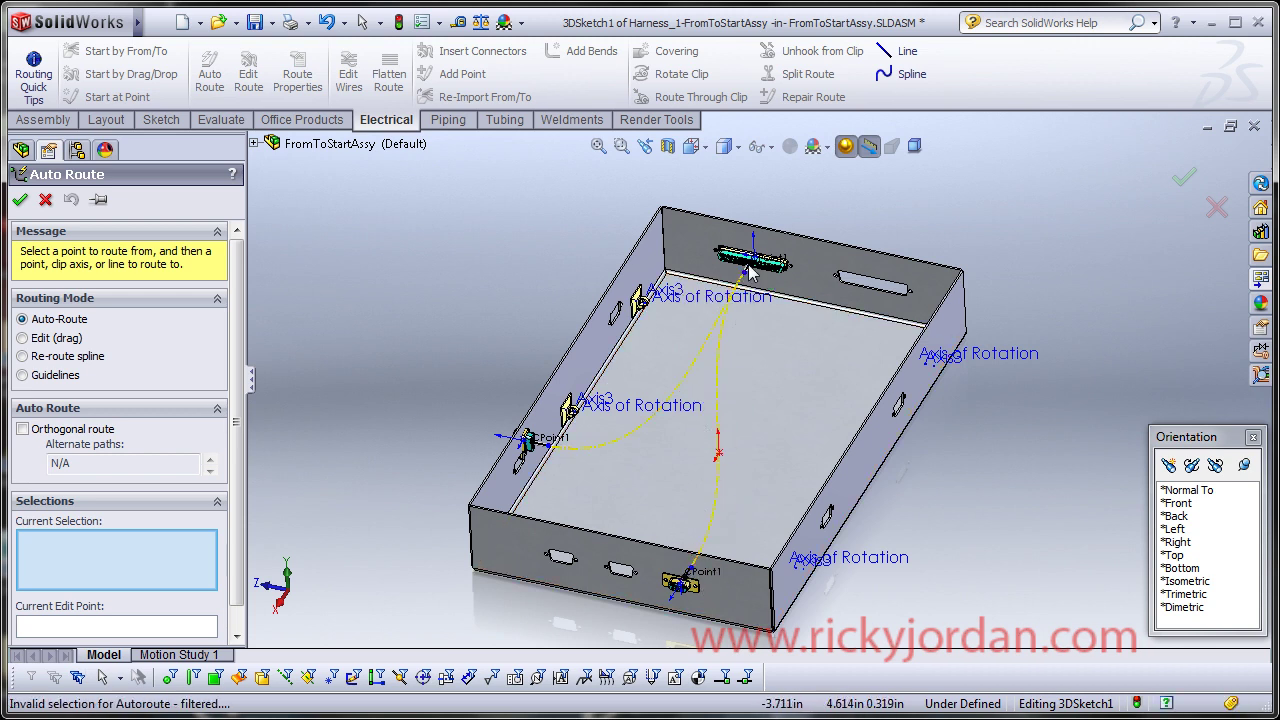
click(22, 376)
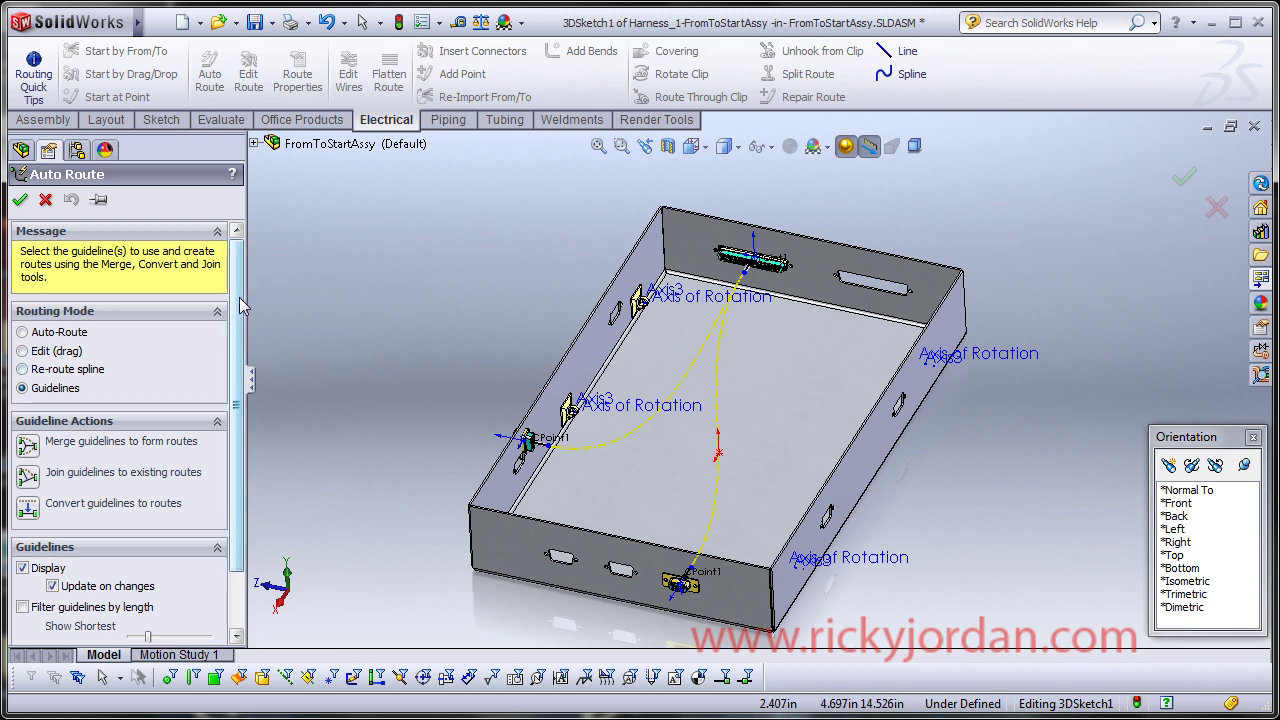
scroll(238, 313, down, 2)
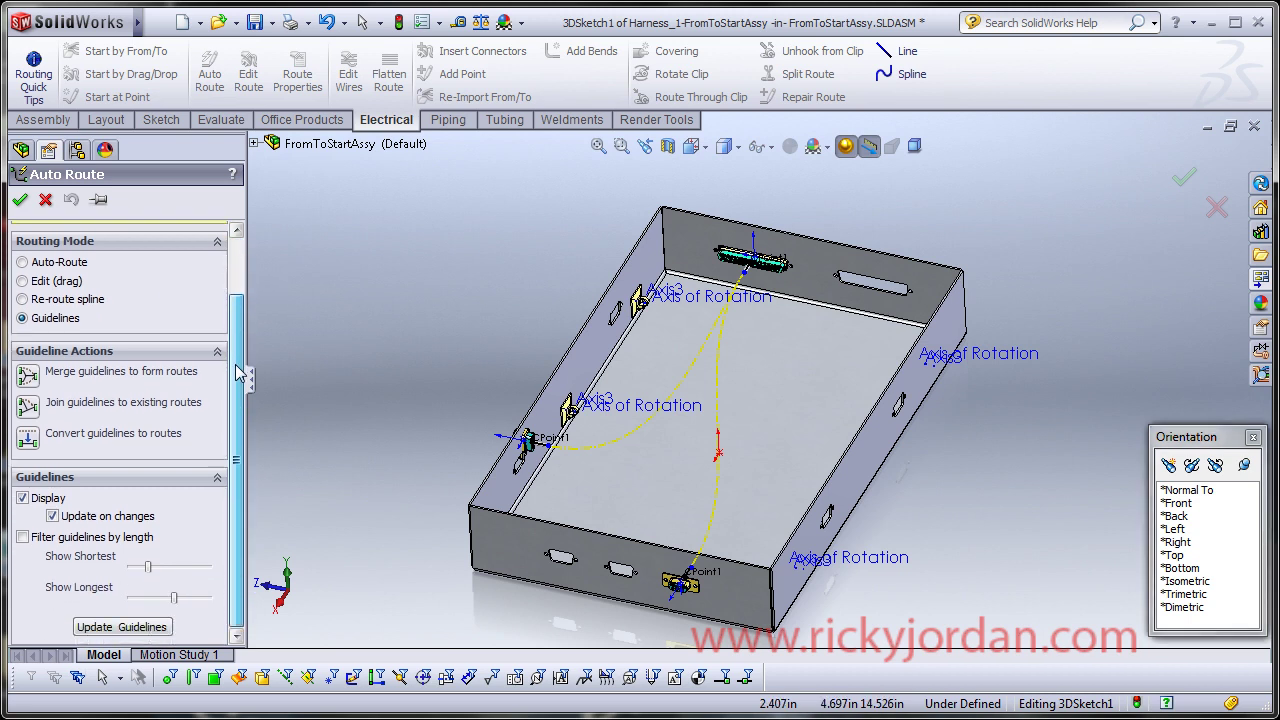
click(70, 436)
click(635, 402)
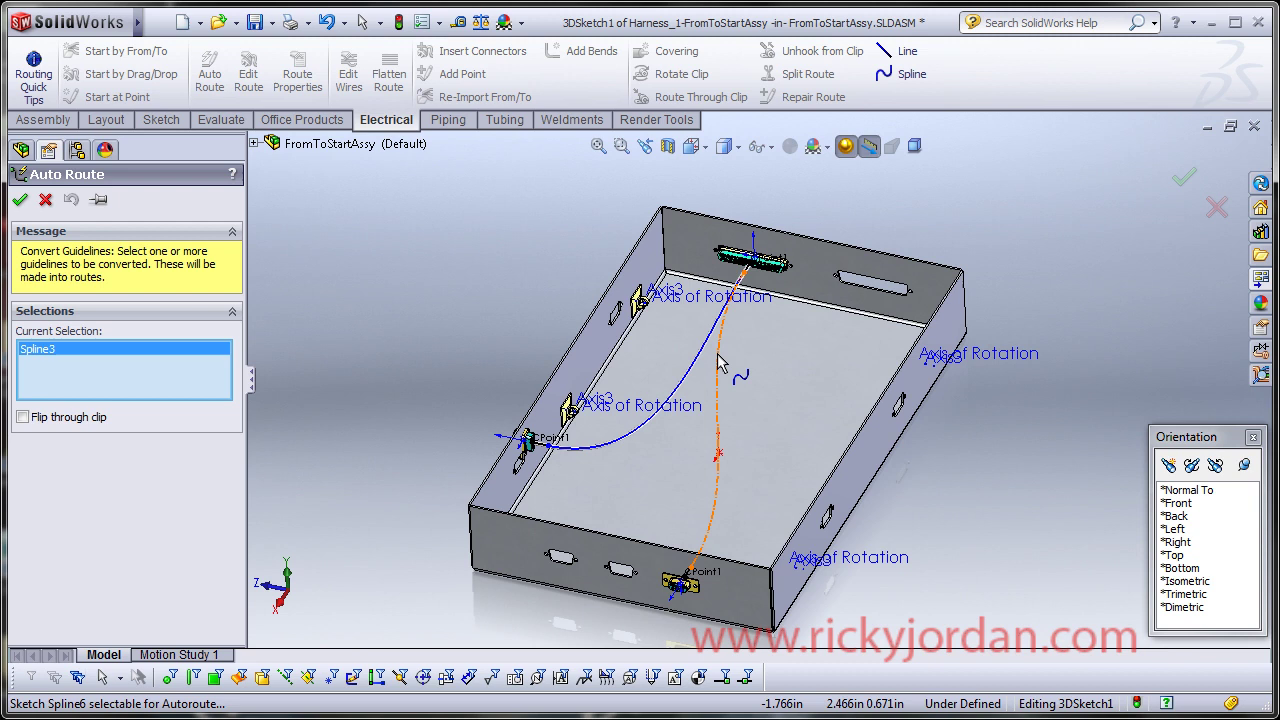
click(717, 353)
key(Return)
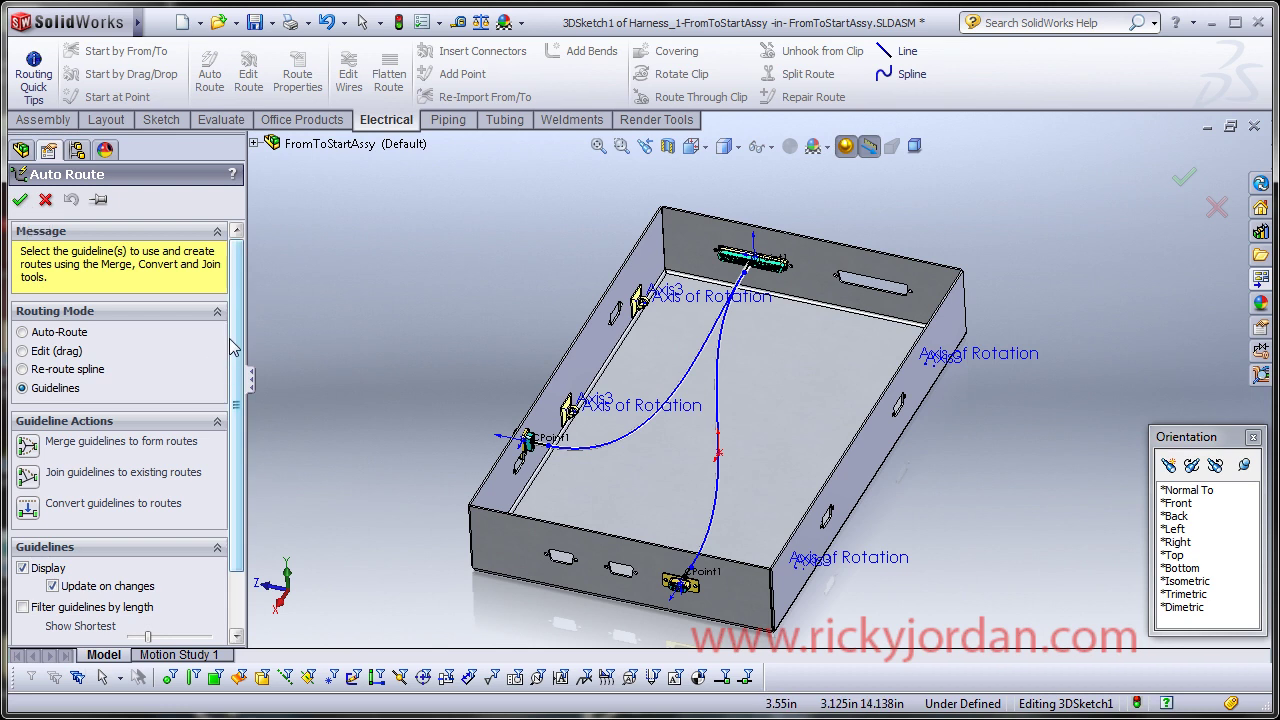
scroll(231, 343, down, 3)
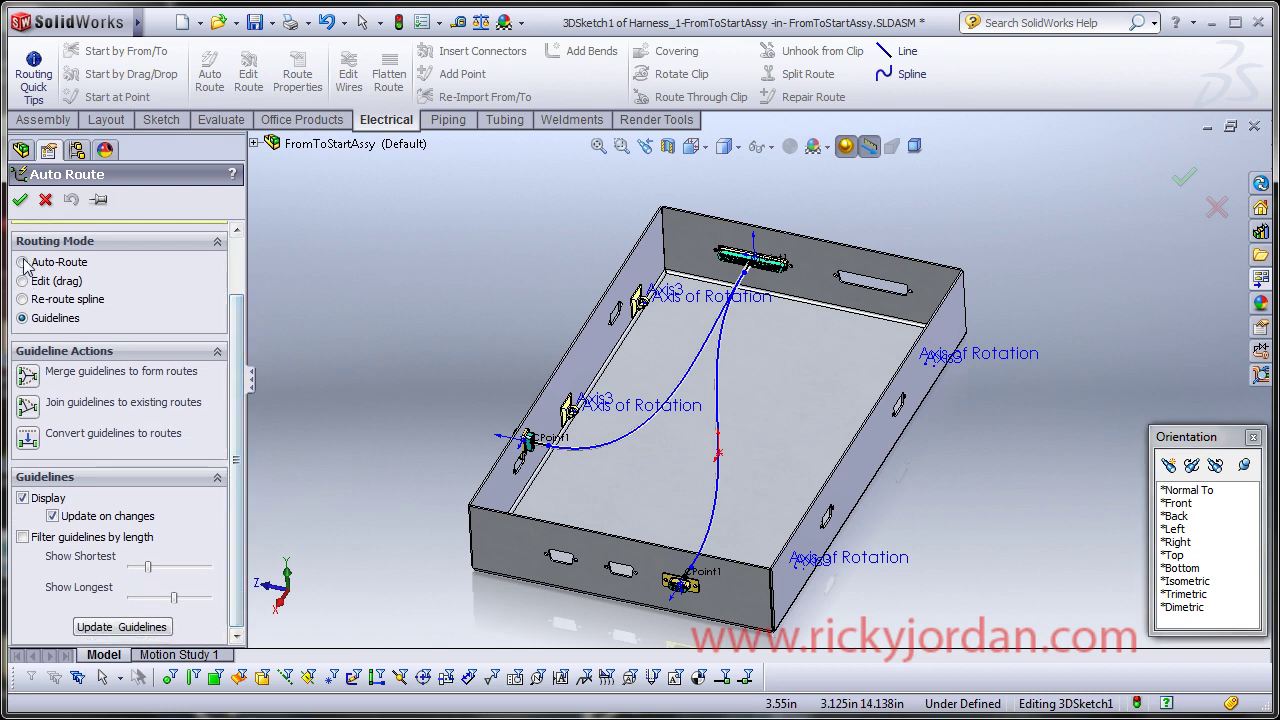
click(20, 201)
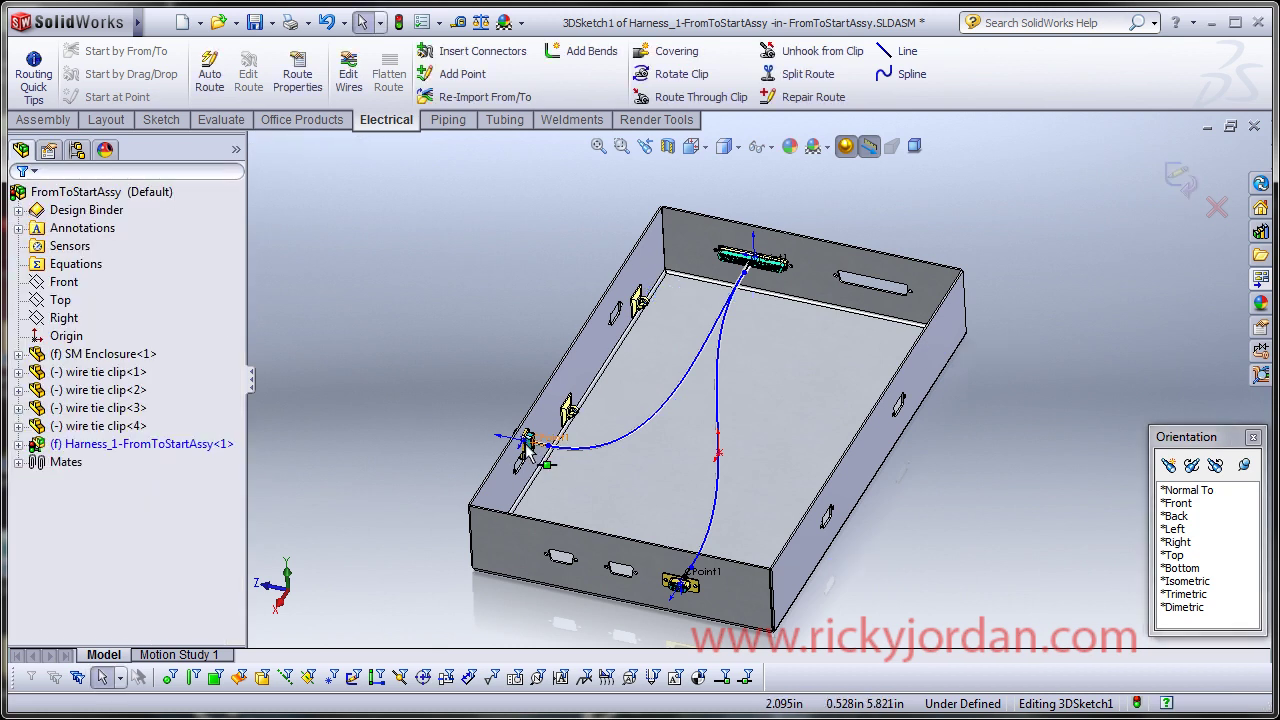
middle_drag(663, 471, 779, 420)
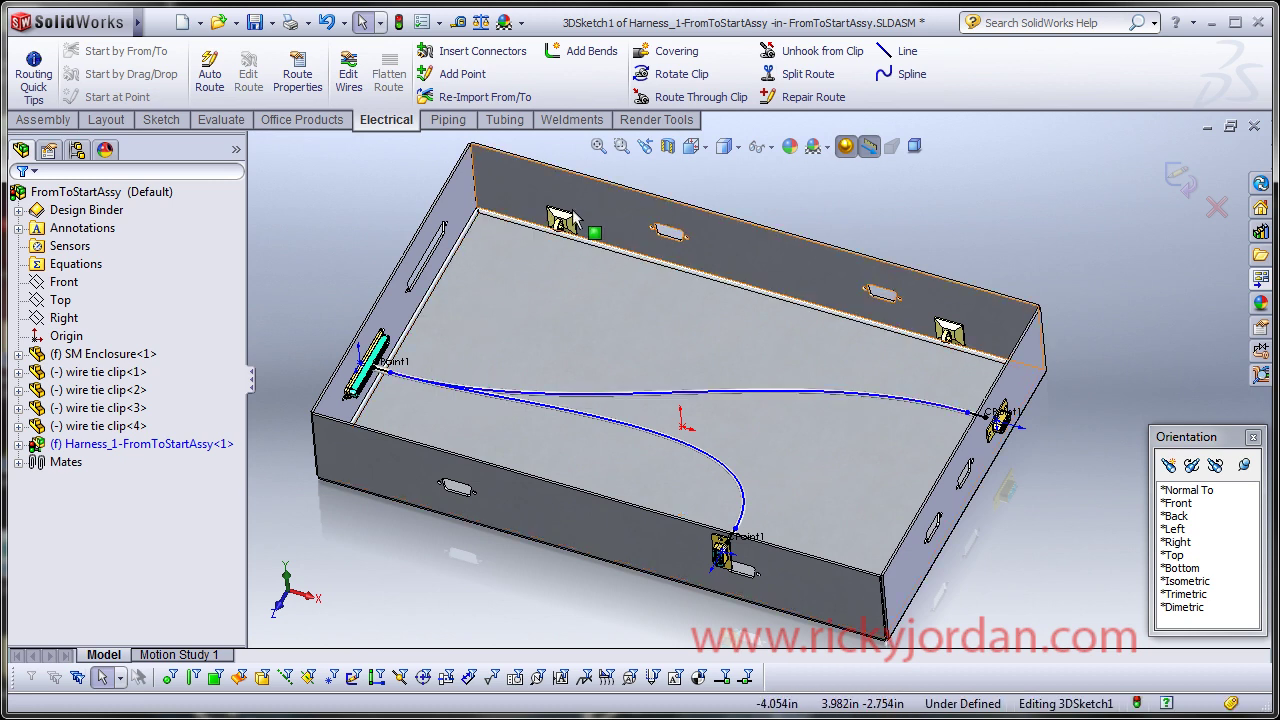
- In Edit Wires, step down the wire list through GND2, RXD2 and TXD2
click(348, 73)
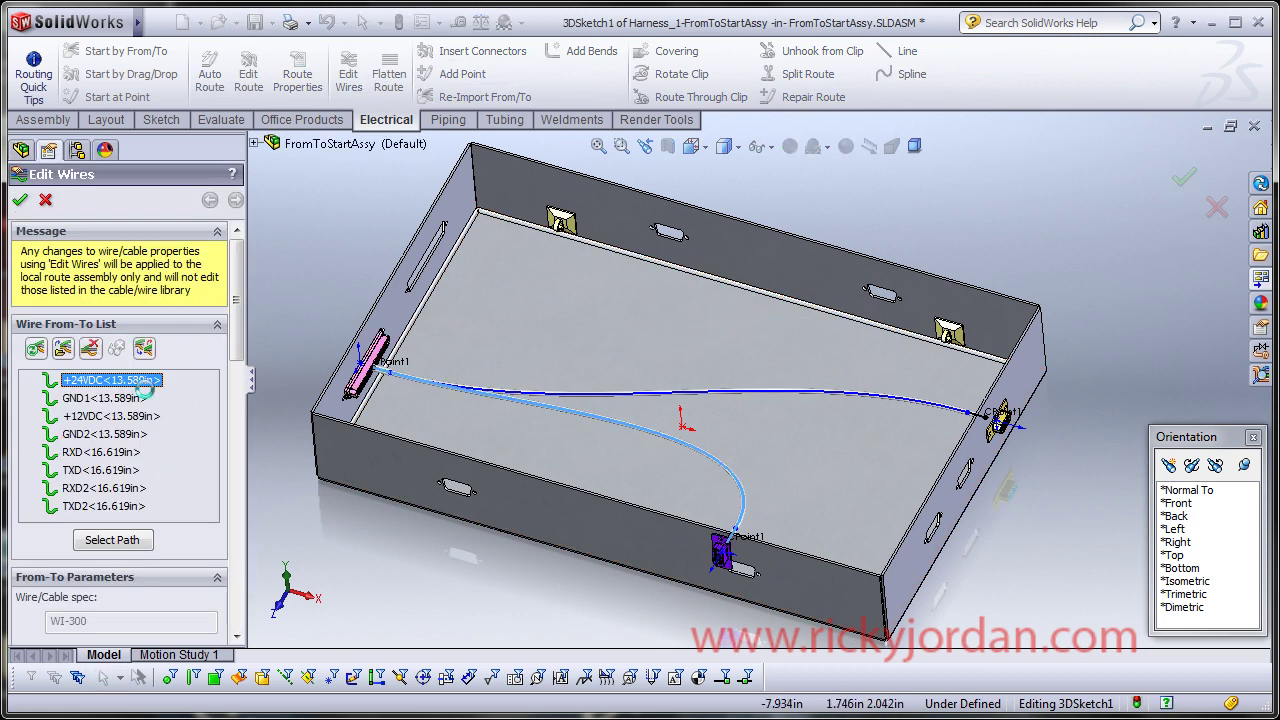
key(Down)
key(Down)
key(Down)
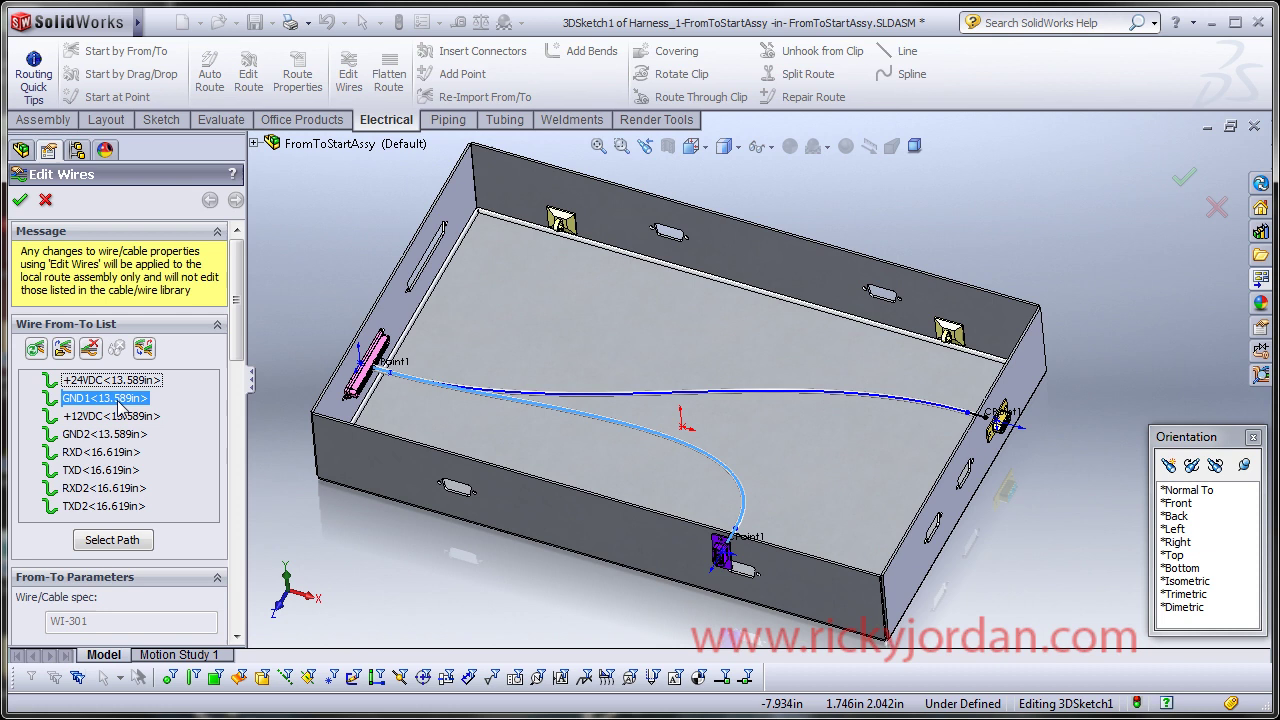
key(Down)
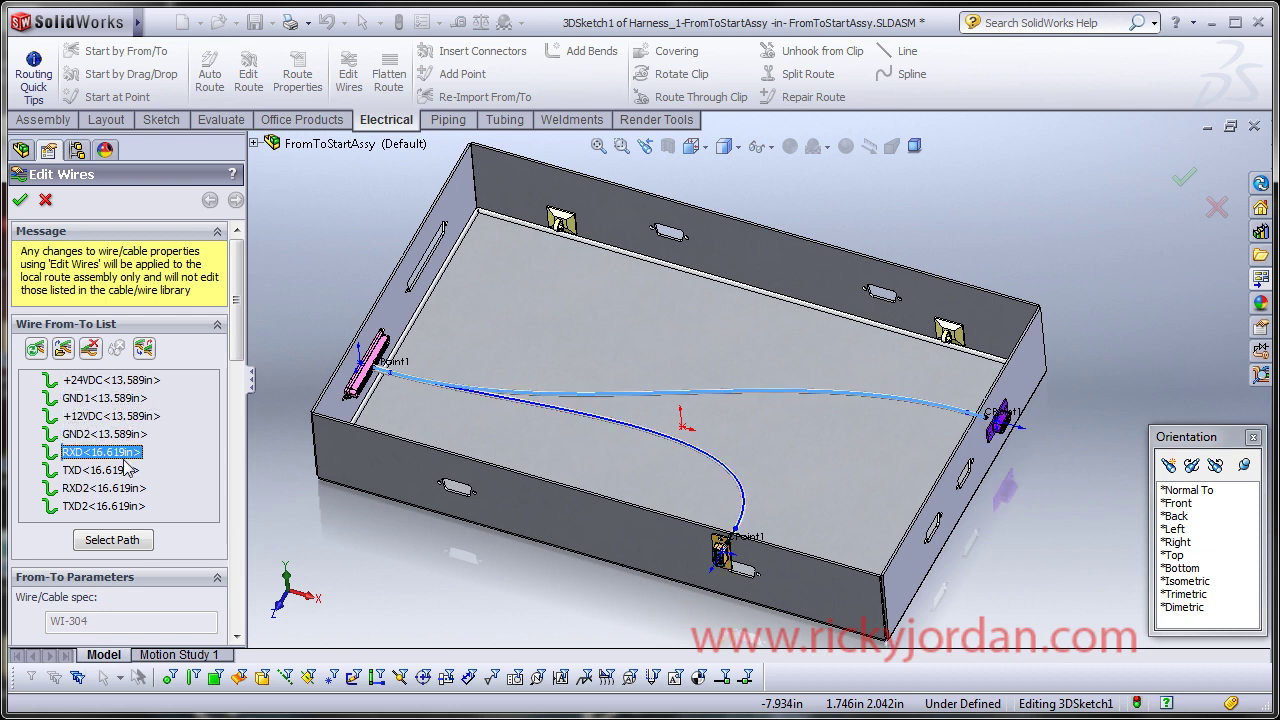
key(Down)
click(122, 490)
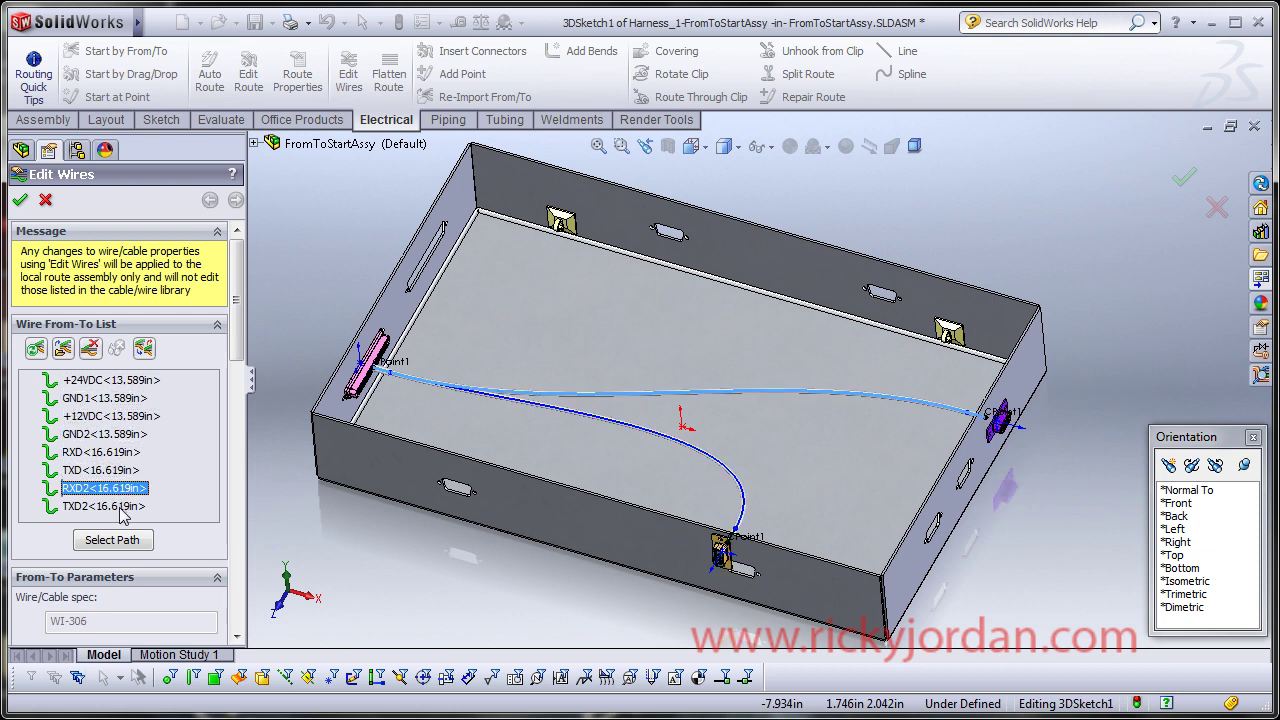
key(Down)
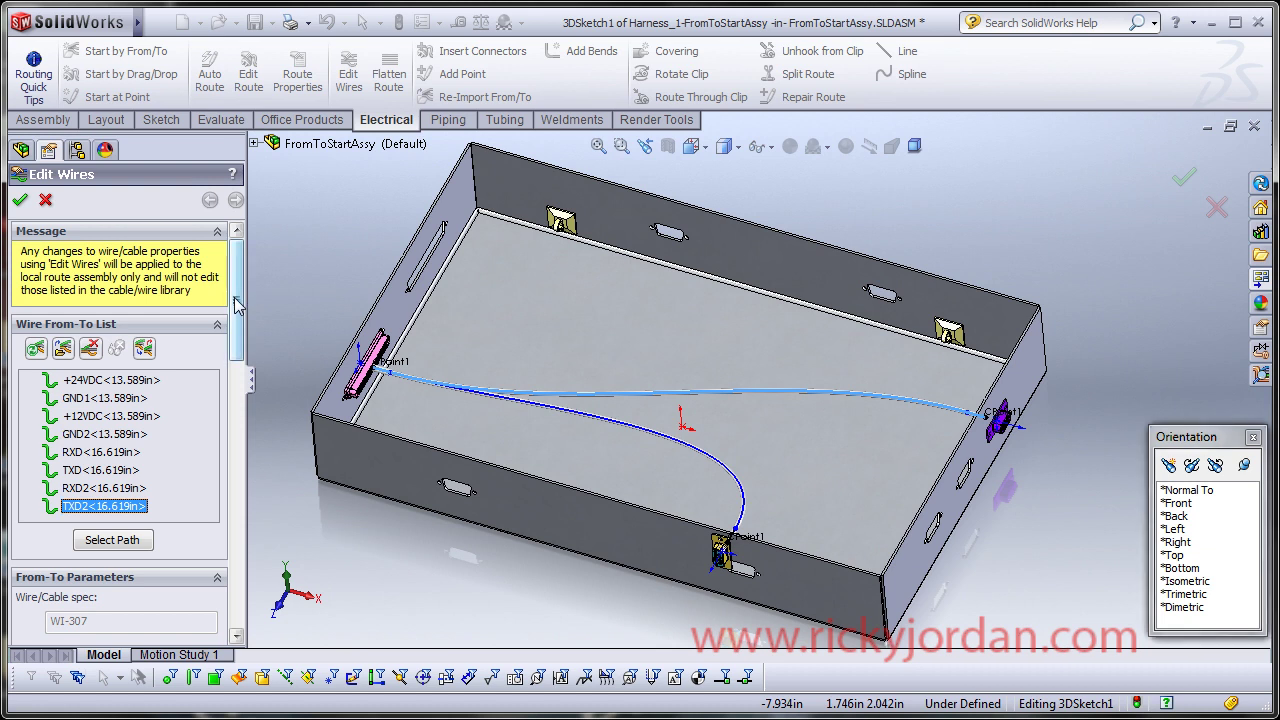
drag(236, 300, 226, 490)
scroll(226, 490, up, 5)
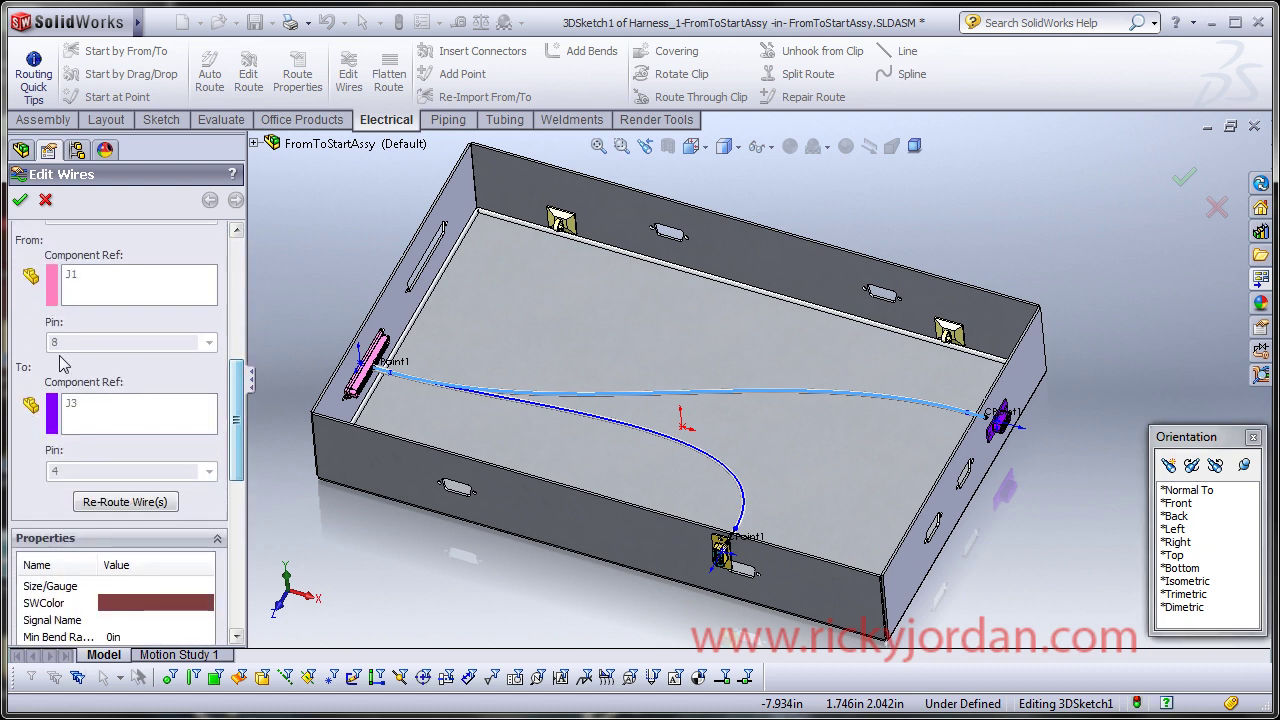
scroll(220, 412, up, 5)
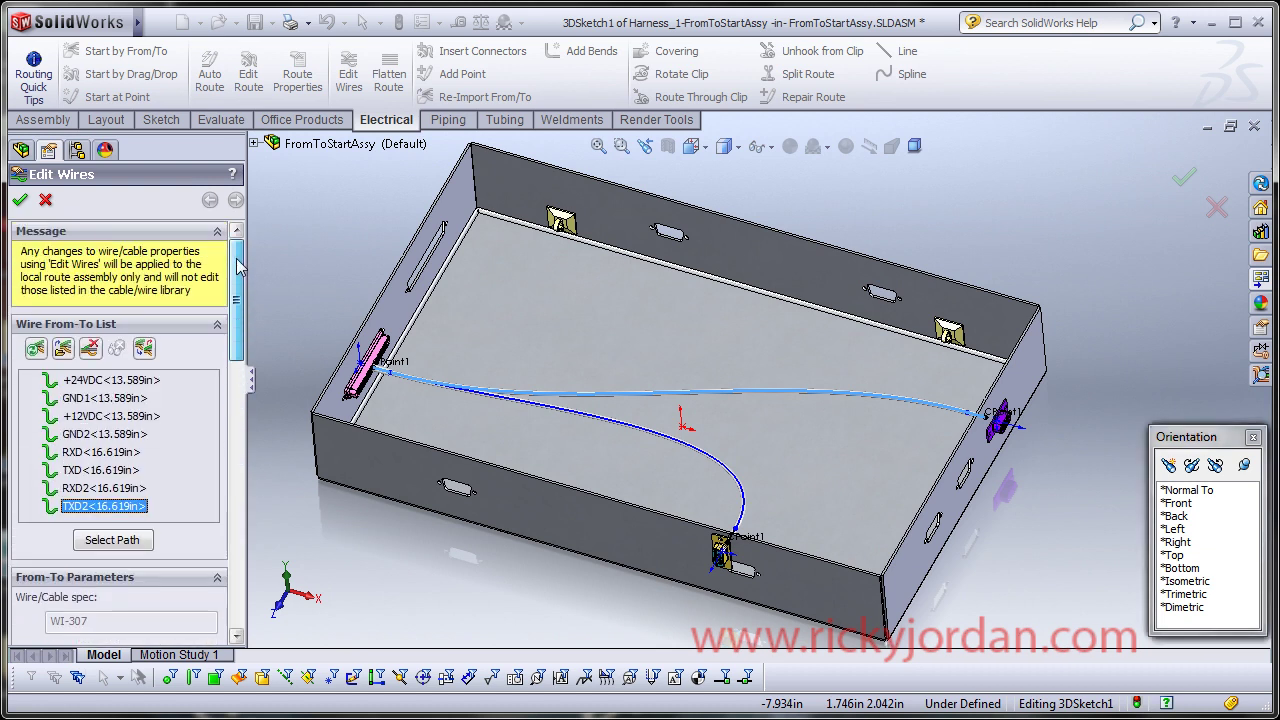
- Check +12VDC's attributes table (13.089in to J2, 16.119in to J3), then cancel Edit Wires
click(113, 418)
scroll(234, 420, down, 5)
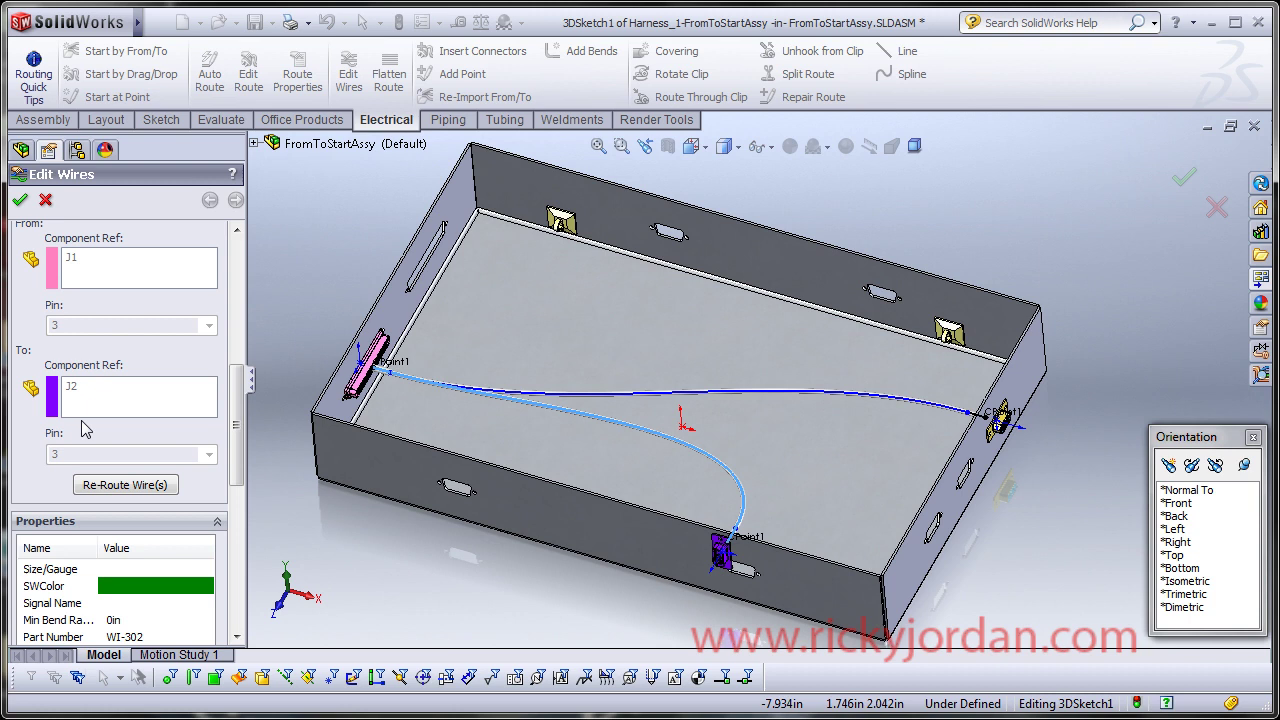
drag(236, 405, 238, 545)
click(118, 627)
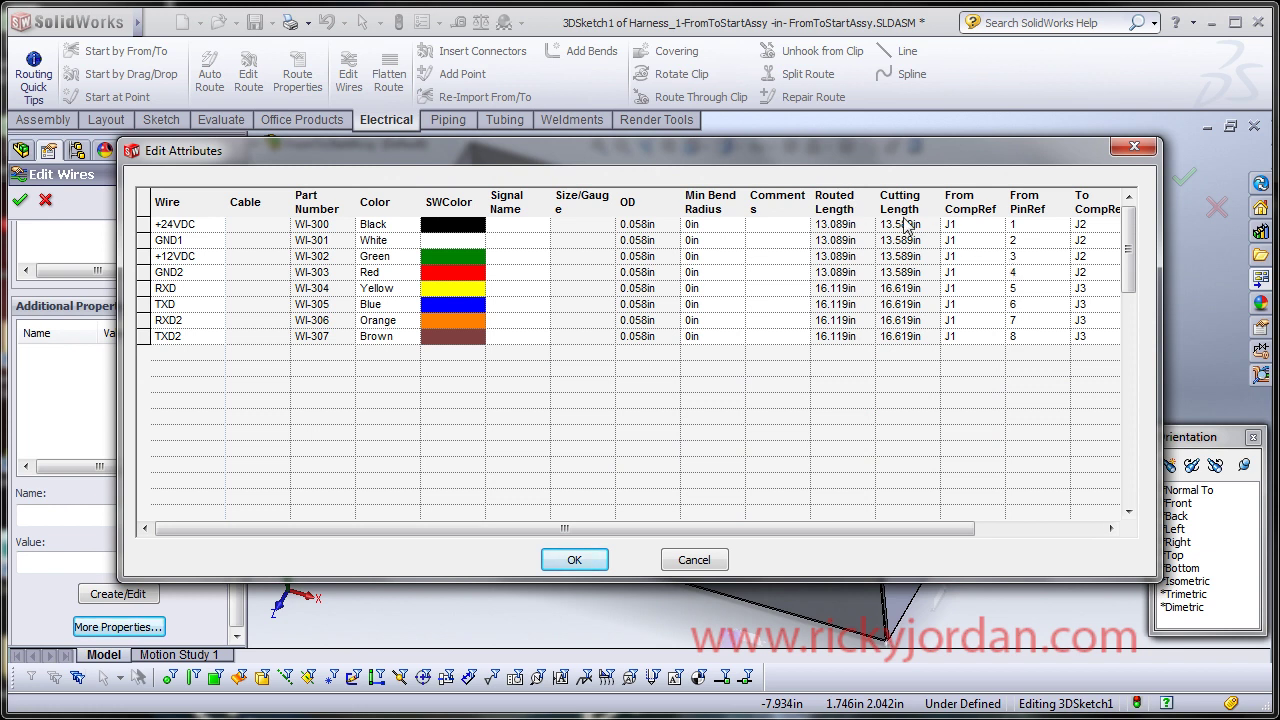
click(575, 560)
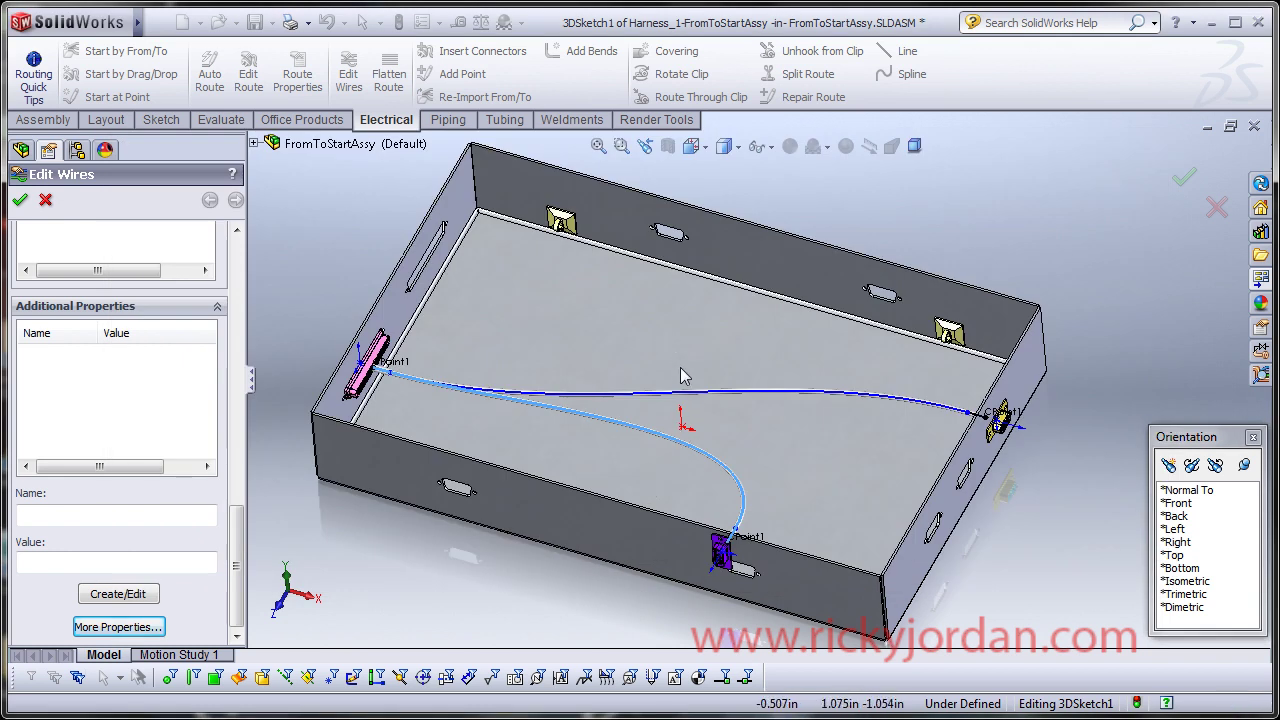
middle_drag(690, 385, 714, 333)
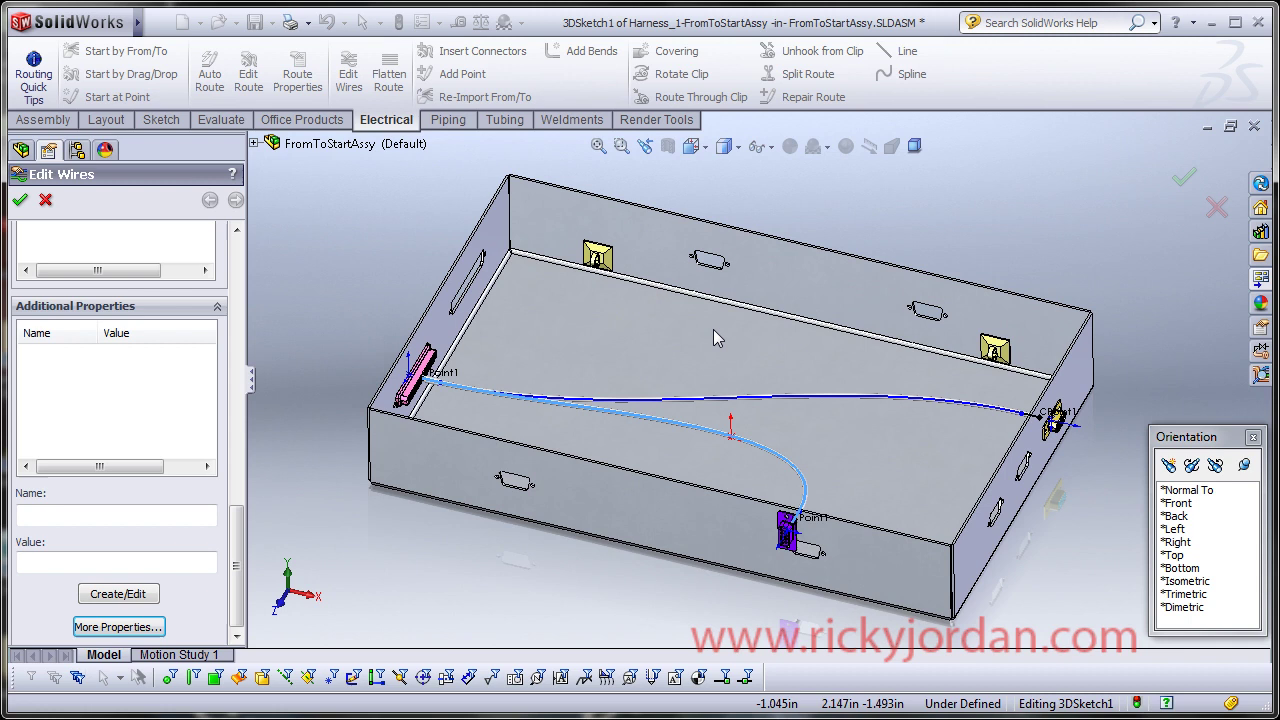
click(46, 202)
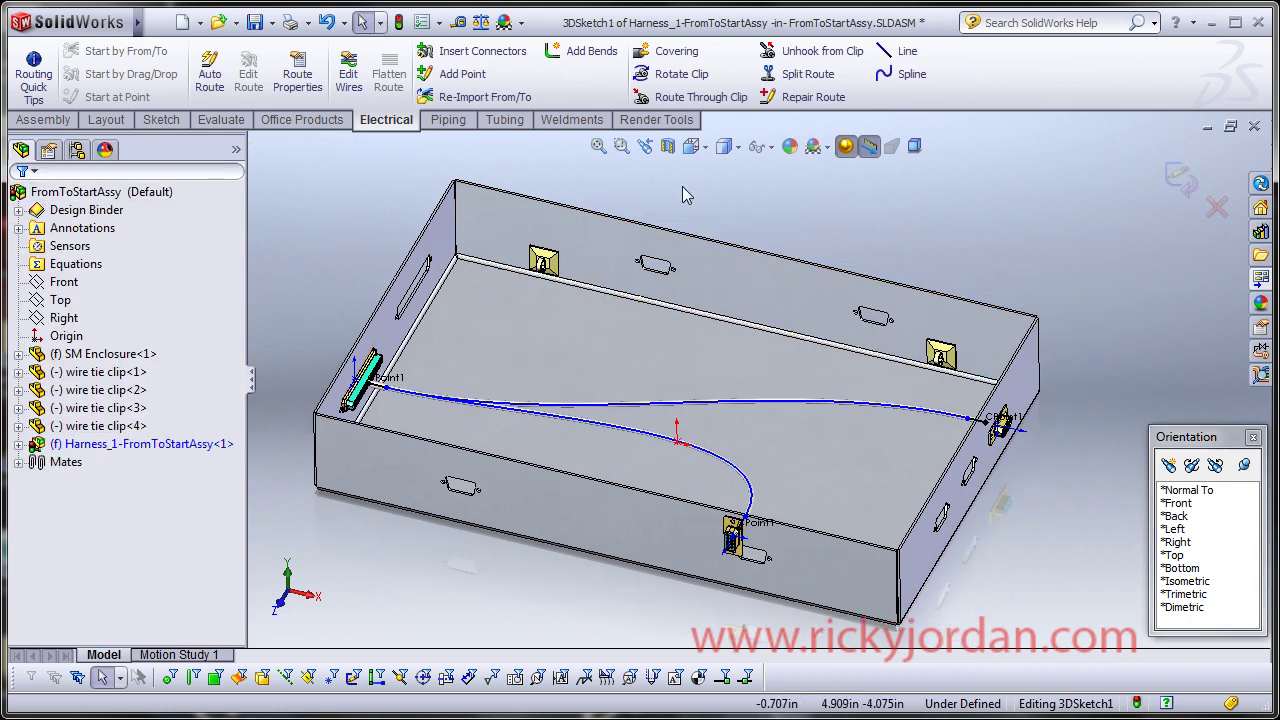
- Route the long spline through wire tie clip-2 and clip-1
click(678, 100)
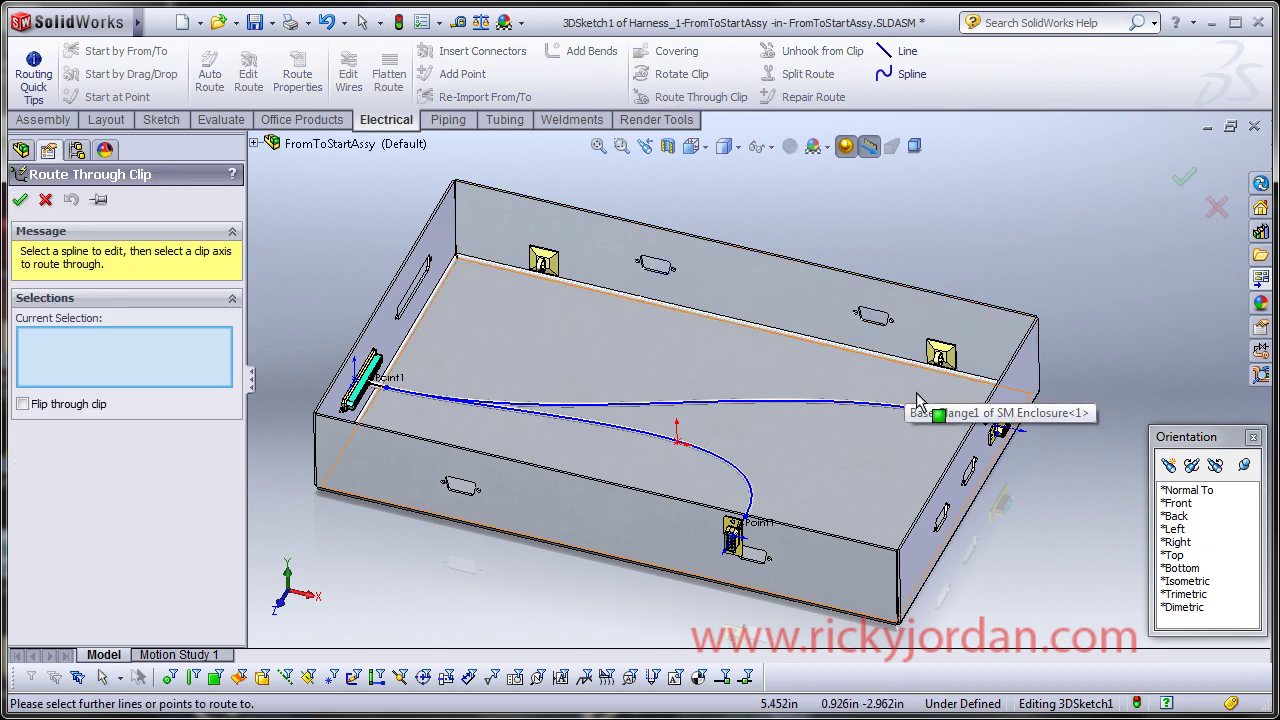
scroll(925, 397, down, 2)
ctrl+middle_drag(973, 392, 1027, 365)
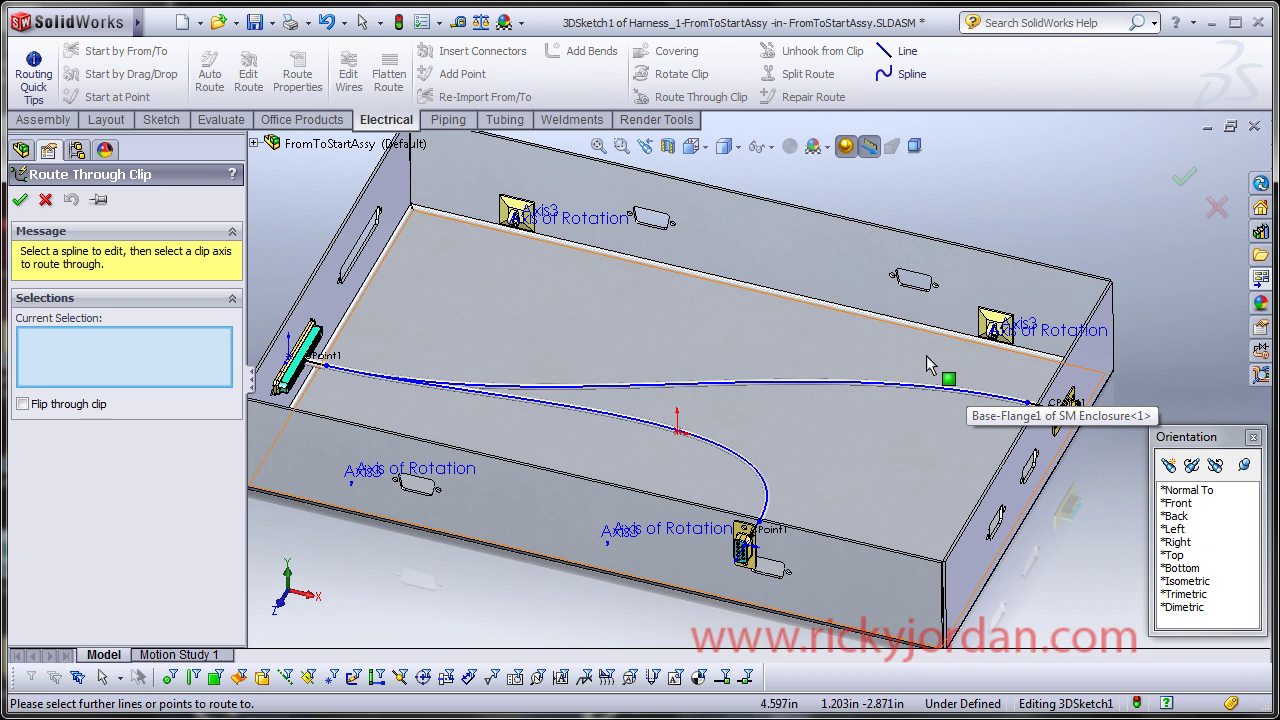
scroll(930, 368, down, 4)
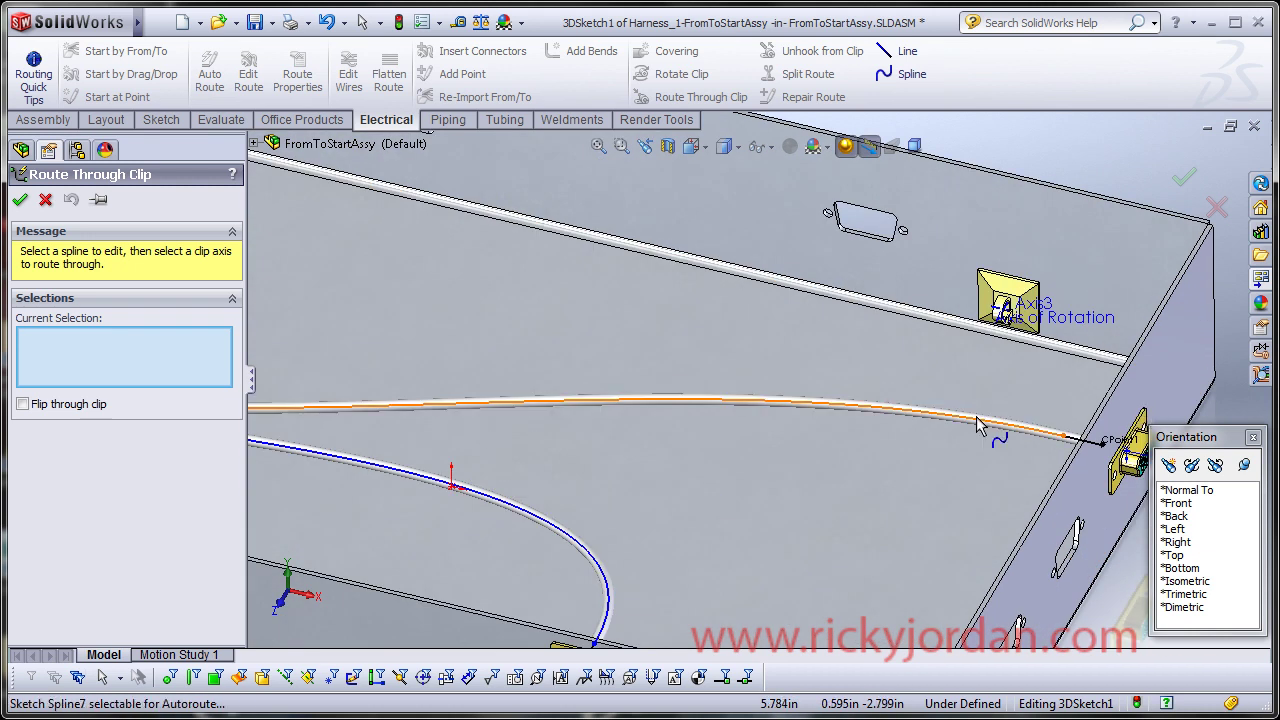
click(976, 416)
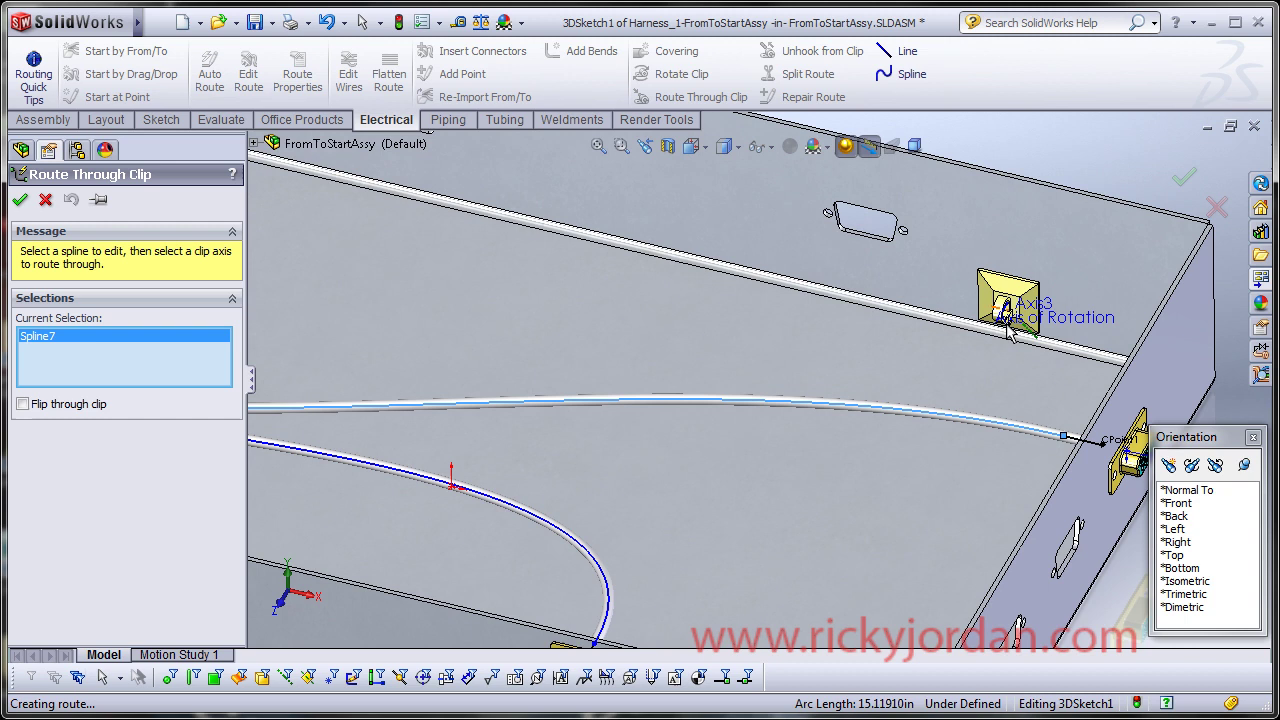
scroll(920, 308, down, 3)
click(922, 309)
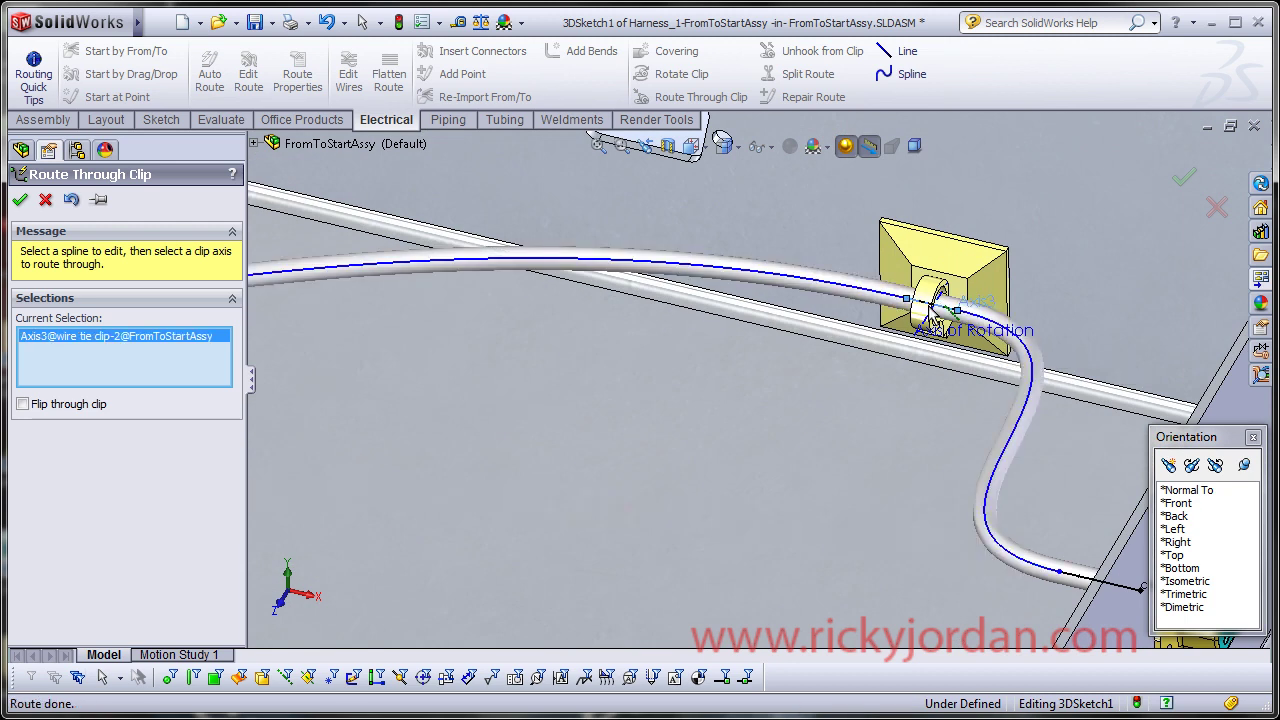
middle_drag(930, 318, 497, 252)
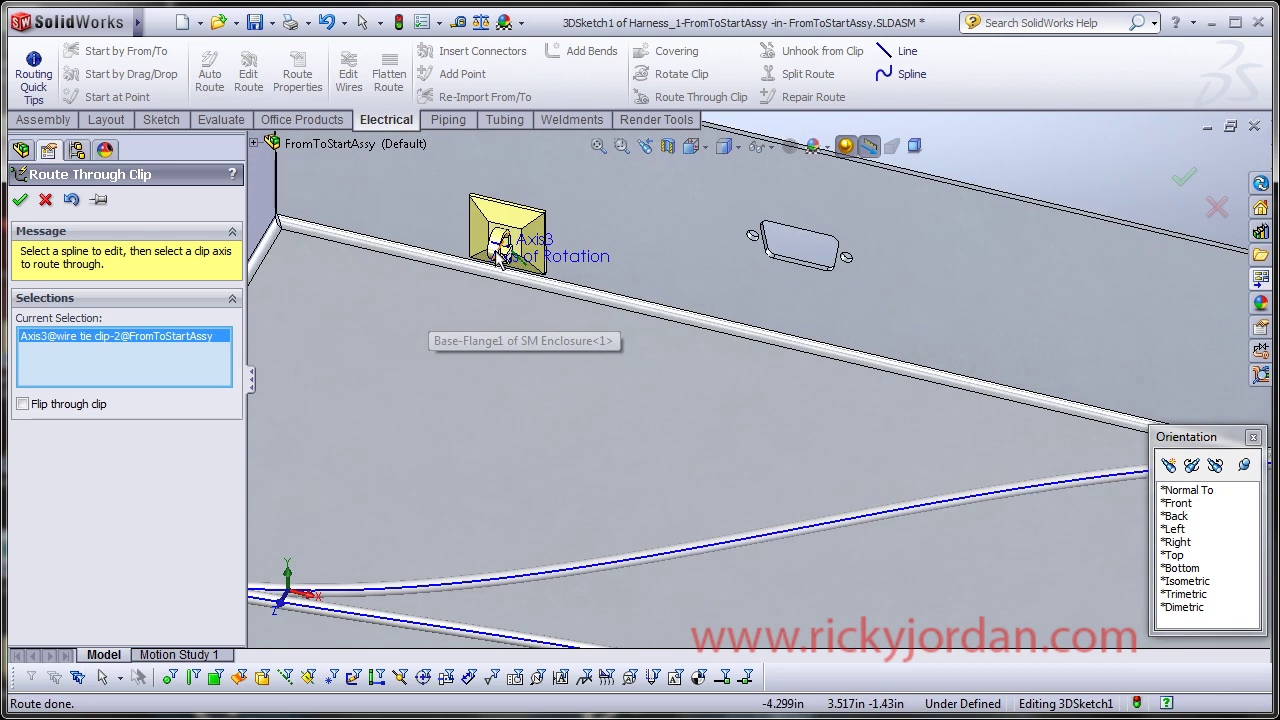
click(497, 252)
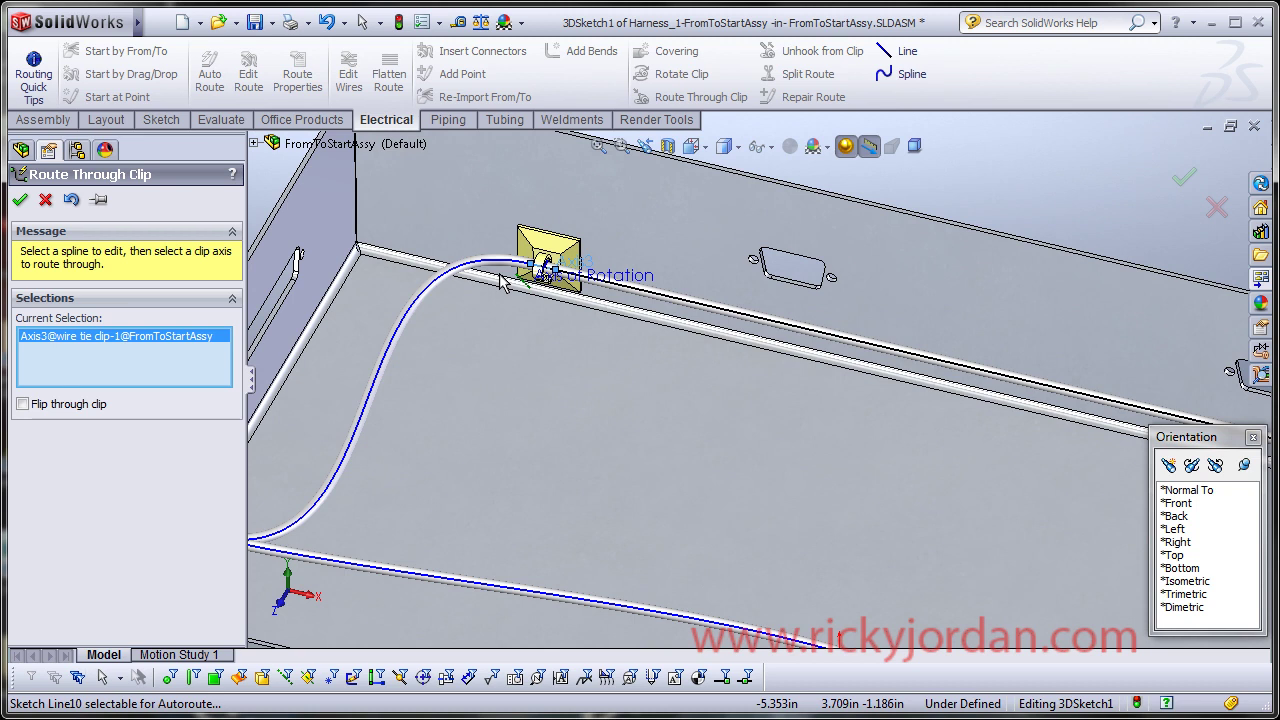
key(f)
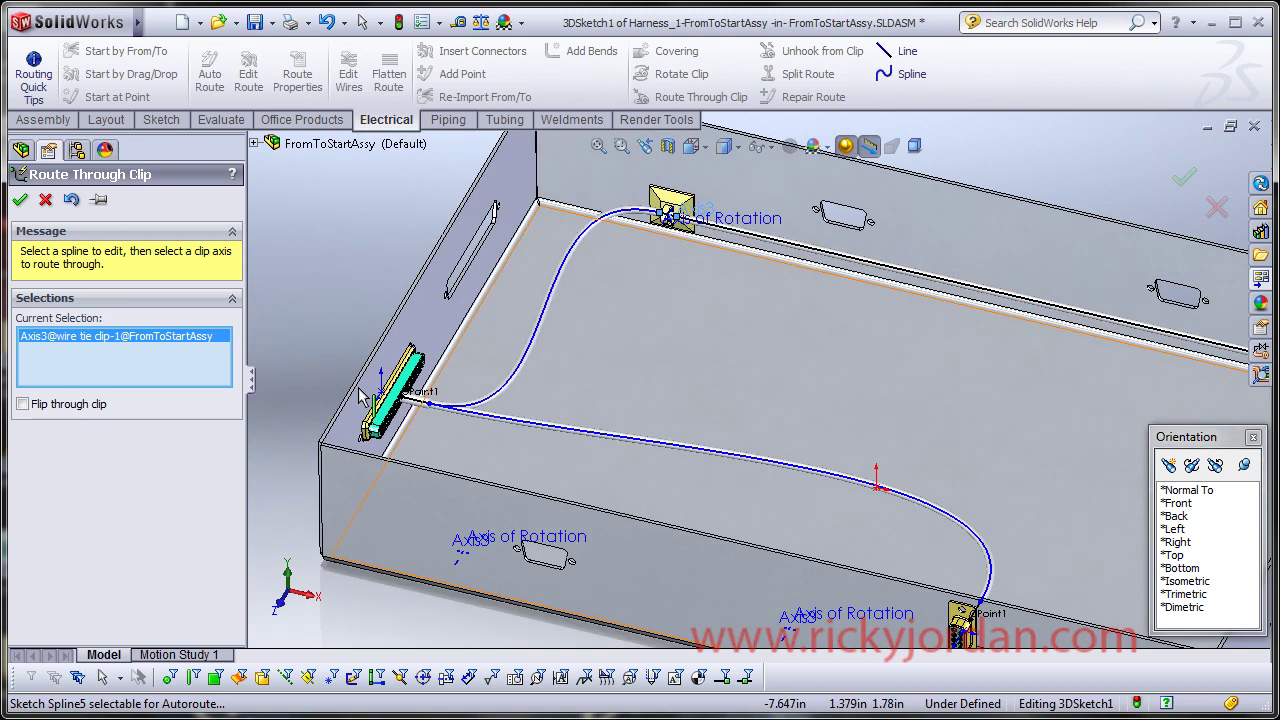
click(19, 198)
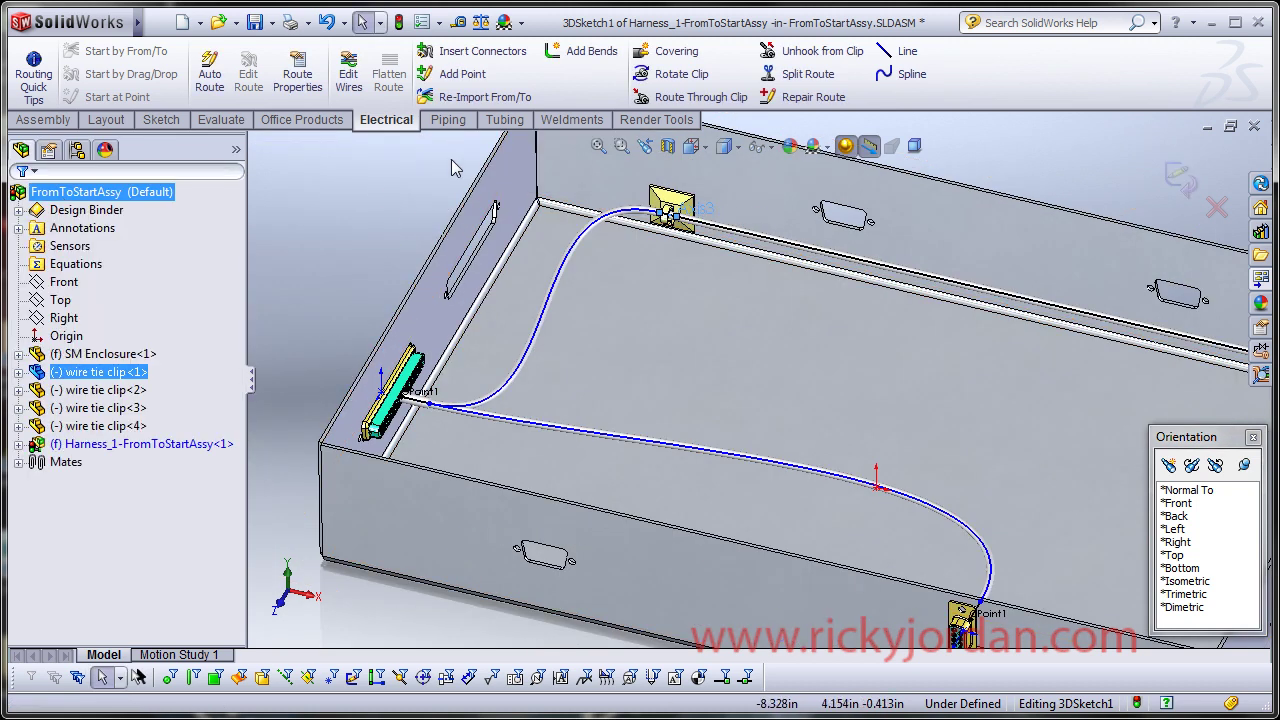
- Route Spline5 through wire tie clip-4 and clip-3, then return to isometric view
click(672, 97)
middle_drag(893, 430, 812, 545)
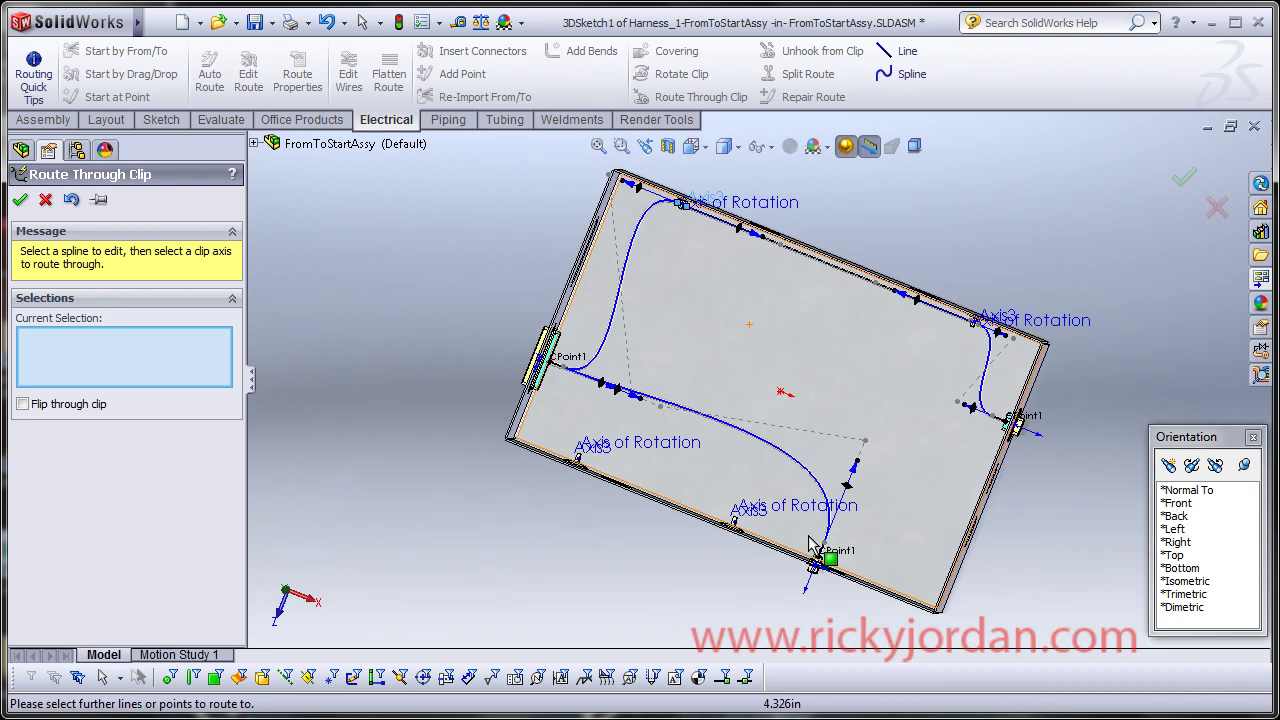
scroll(812, 545, down, 5)
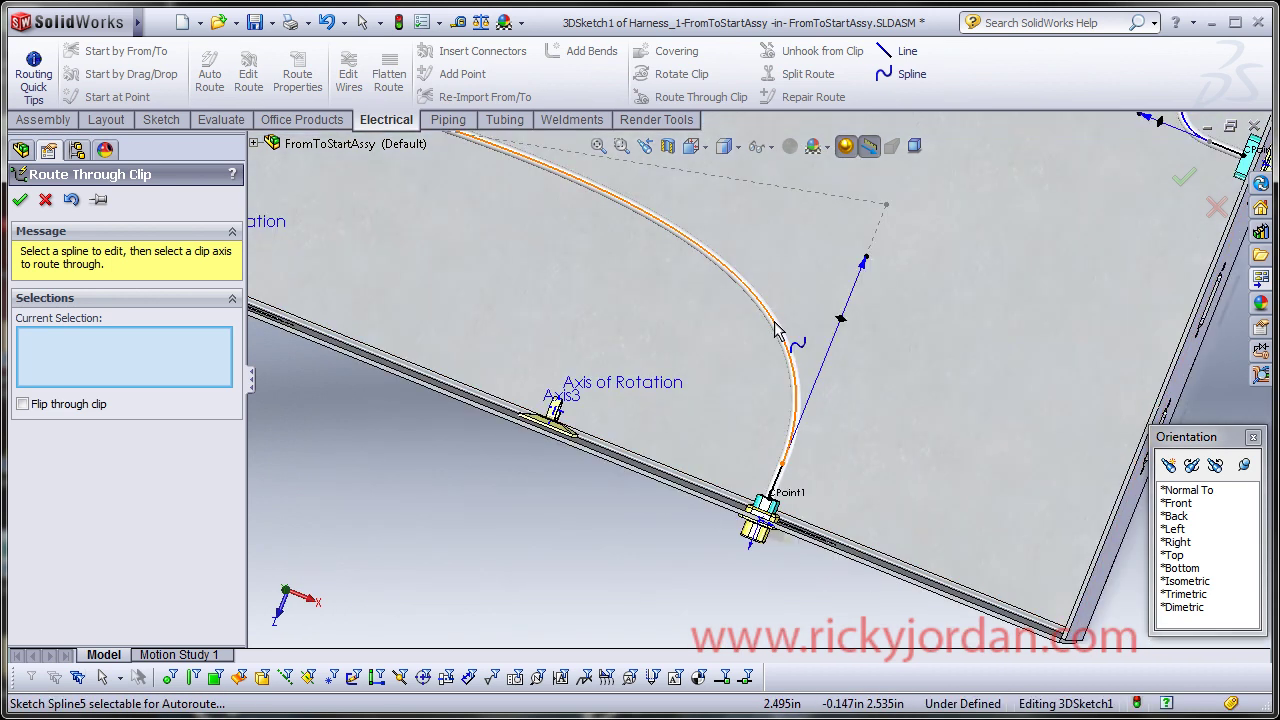
click(778, 333)
click(555, 410)
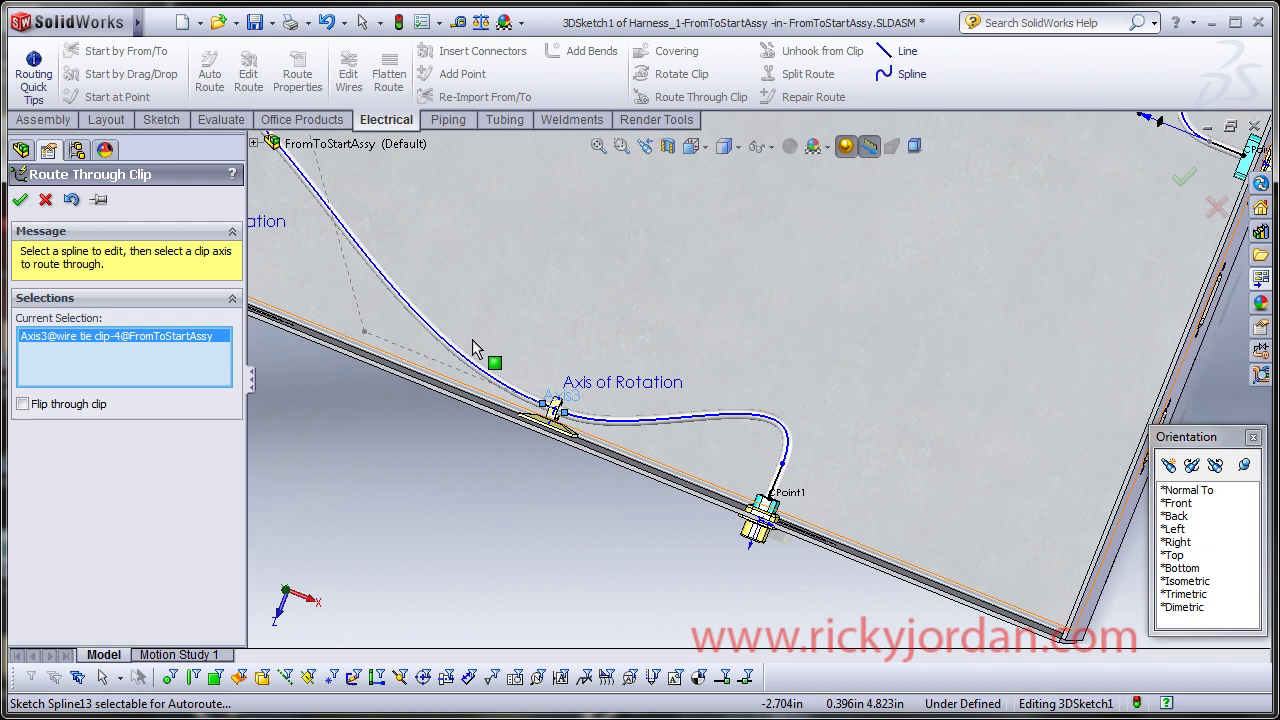
scroll(437, 322, up, 5)
scroll(437, 322, down, 6)
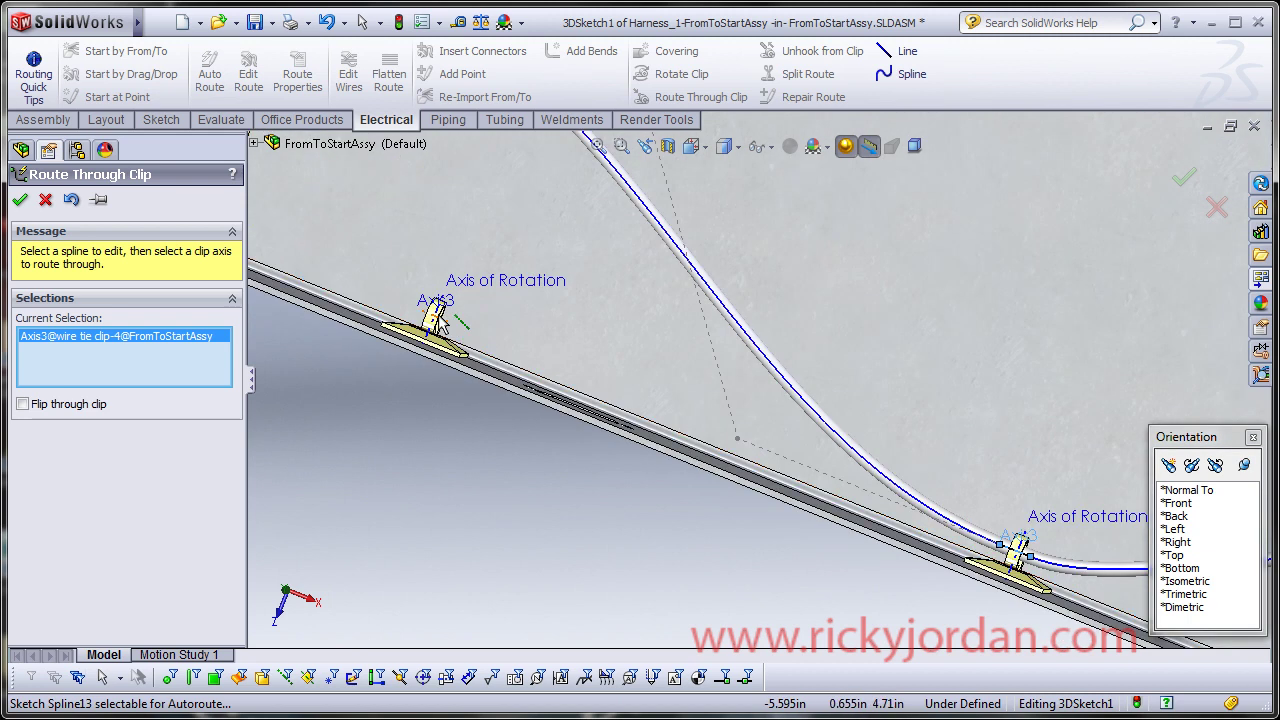
click(437, 322)
scroll(693, 438, up, 5)
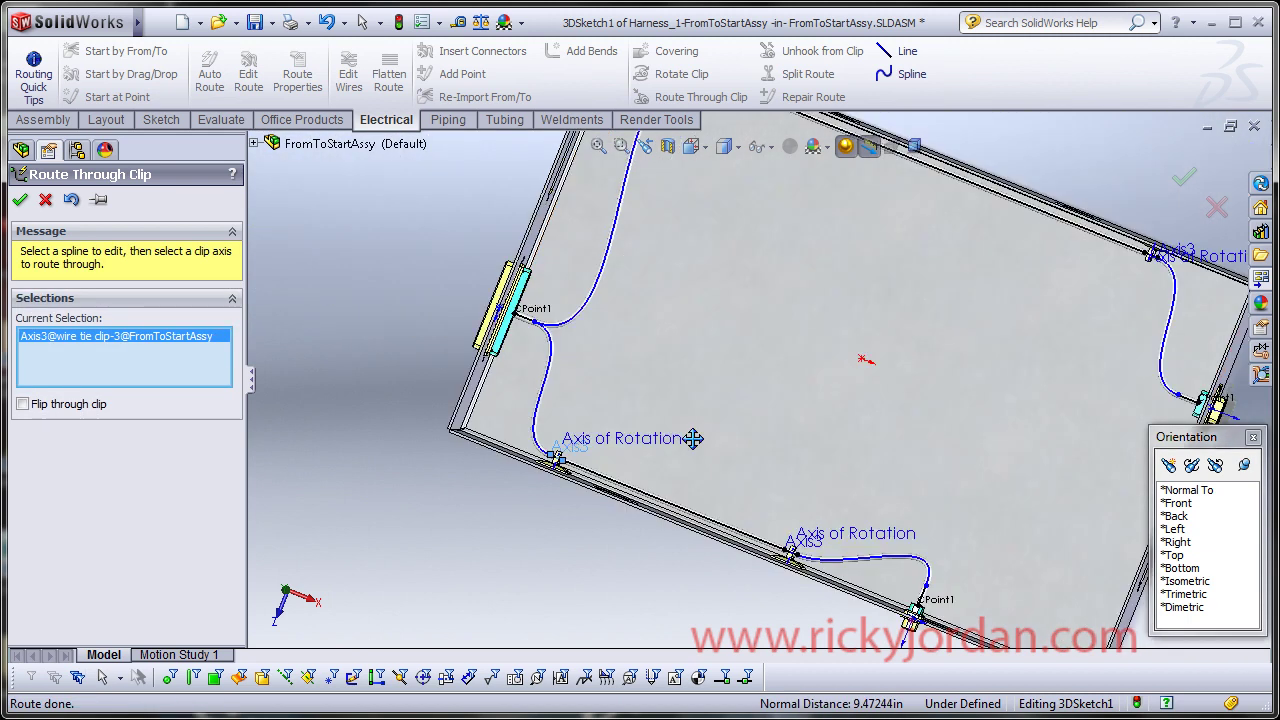
key(ctrl+7)
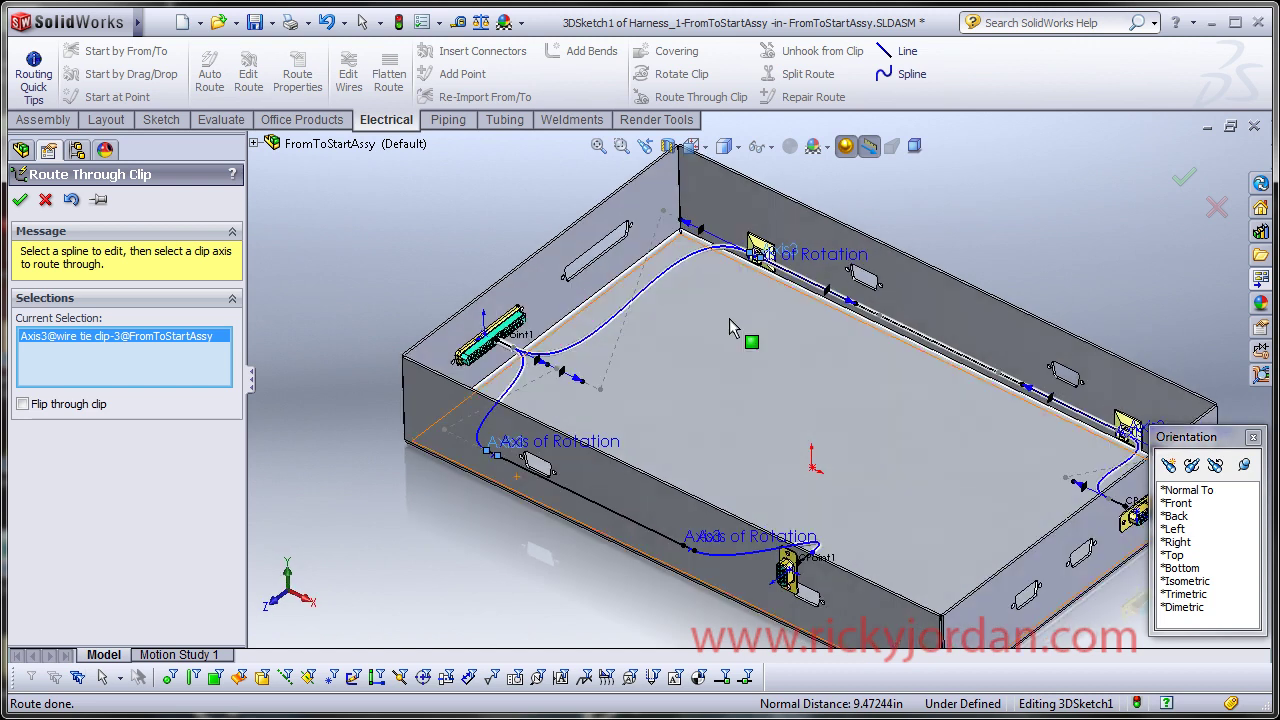
- Accept the clip routing and slide wire tie clip<1> along its wire
click(20, 199)
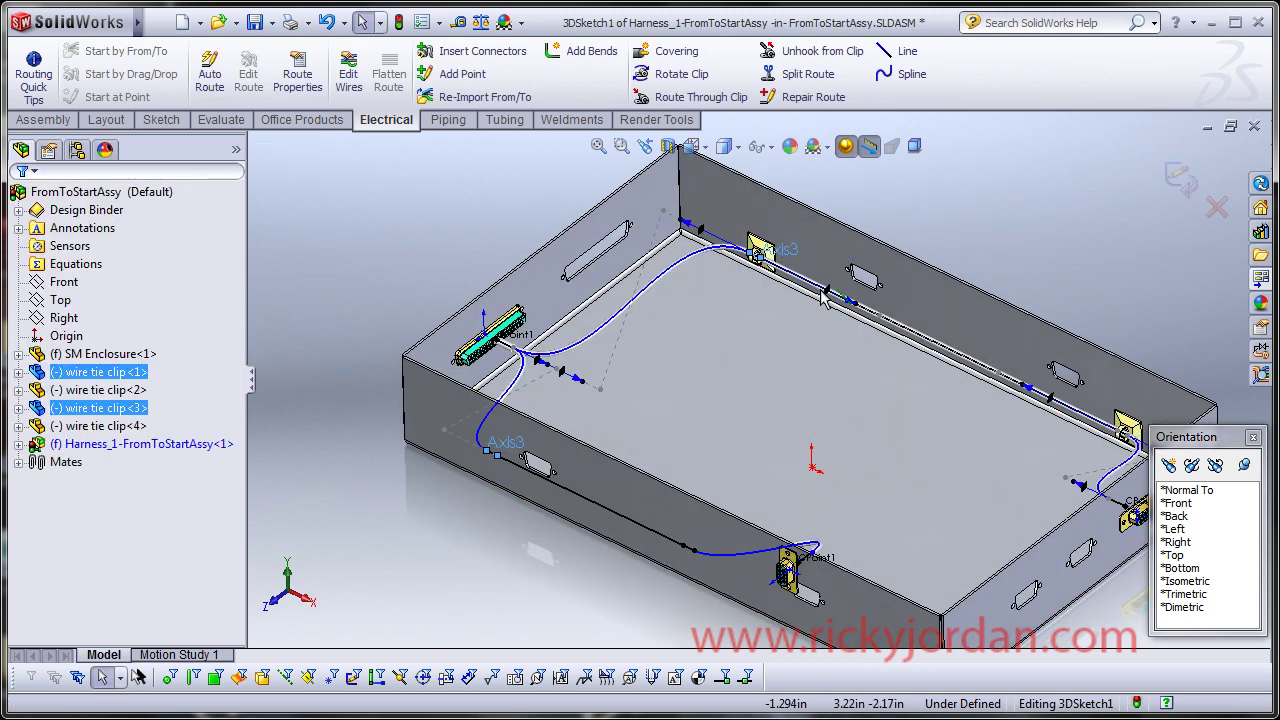
scroll(690, 220, down, 5)
drag(688, 218, 788, 262)
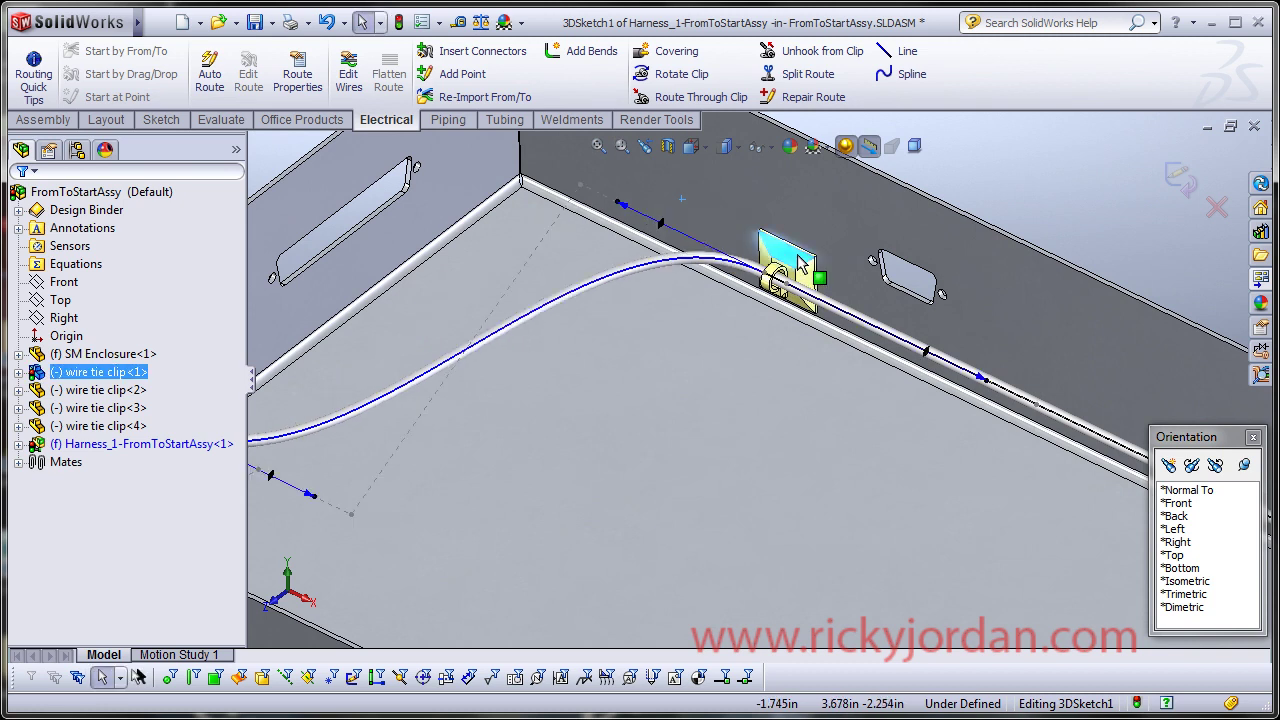
click(788, 262)
key(f)
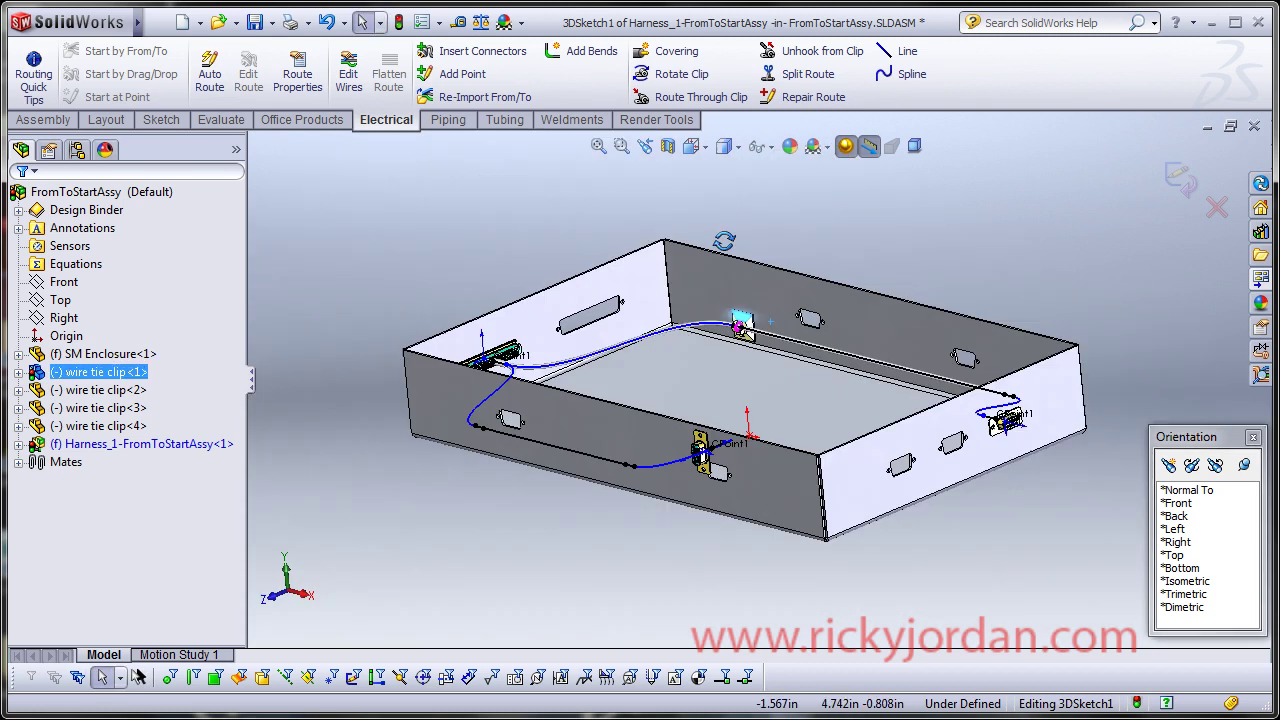
- Inspect wire tie clip<4> and the rerouted harness from the enclosure's long side
middle_drag(724, 241, 507, 345)
scroll(600, 295, down, 10)
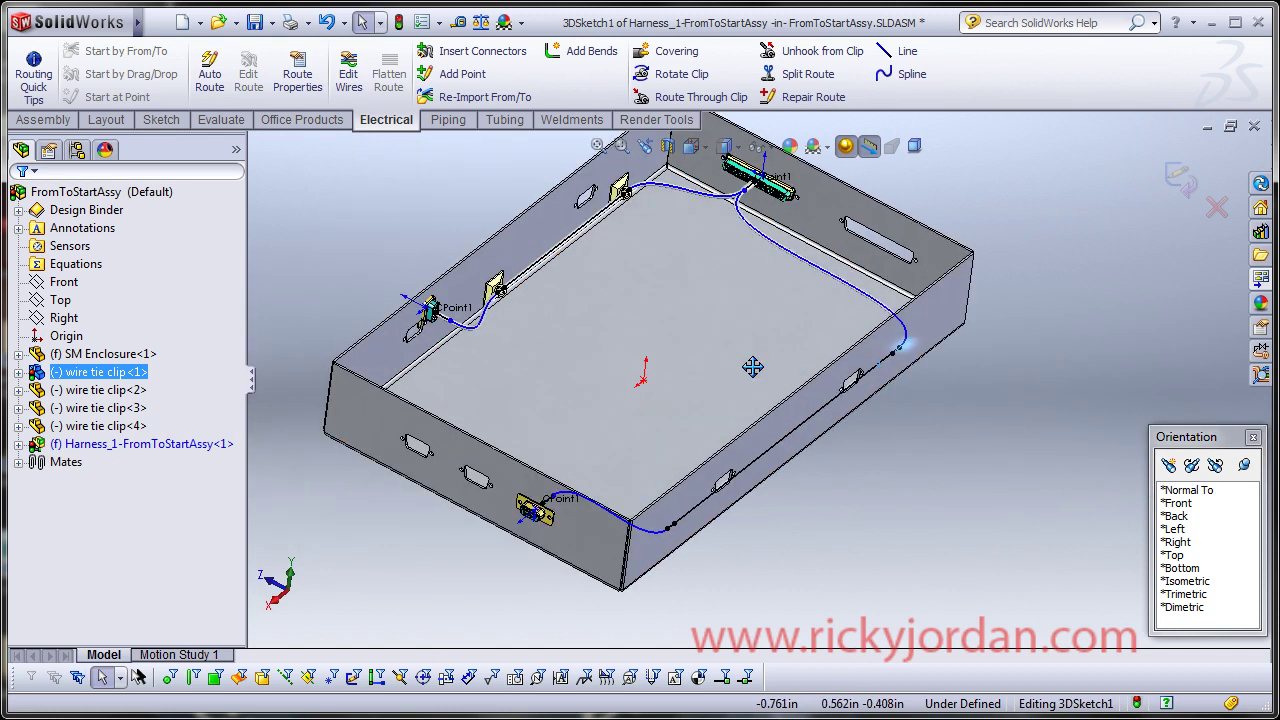
scroll(600, 280, up, 3)
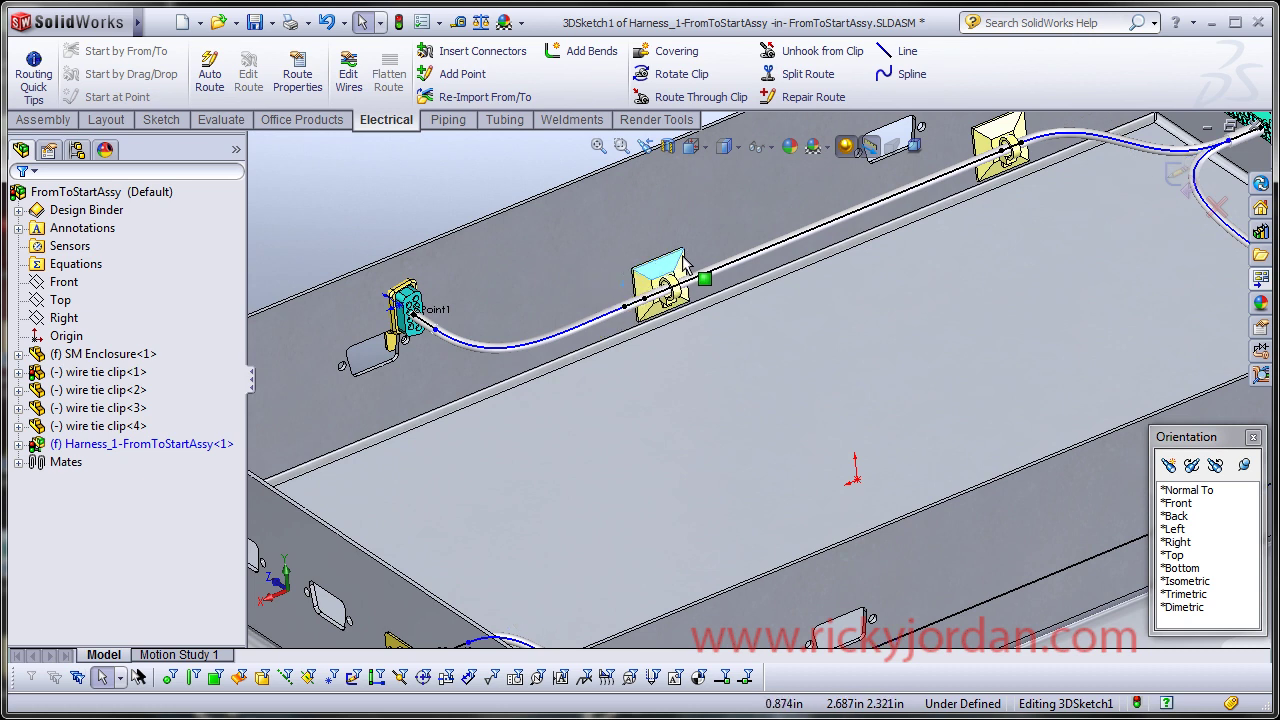
click(655, 278)
key(f)
middle_drag(730, 352, 921, 470)
scroll(921, 470, up, 5)
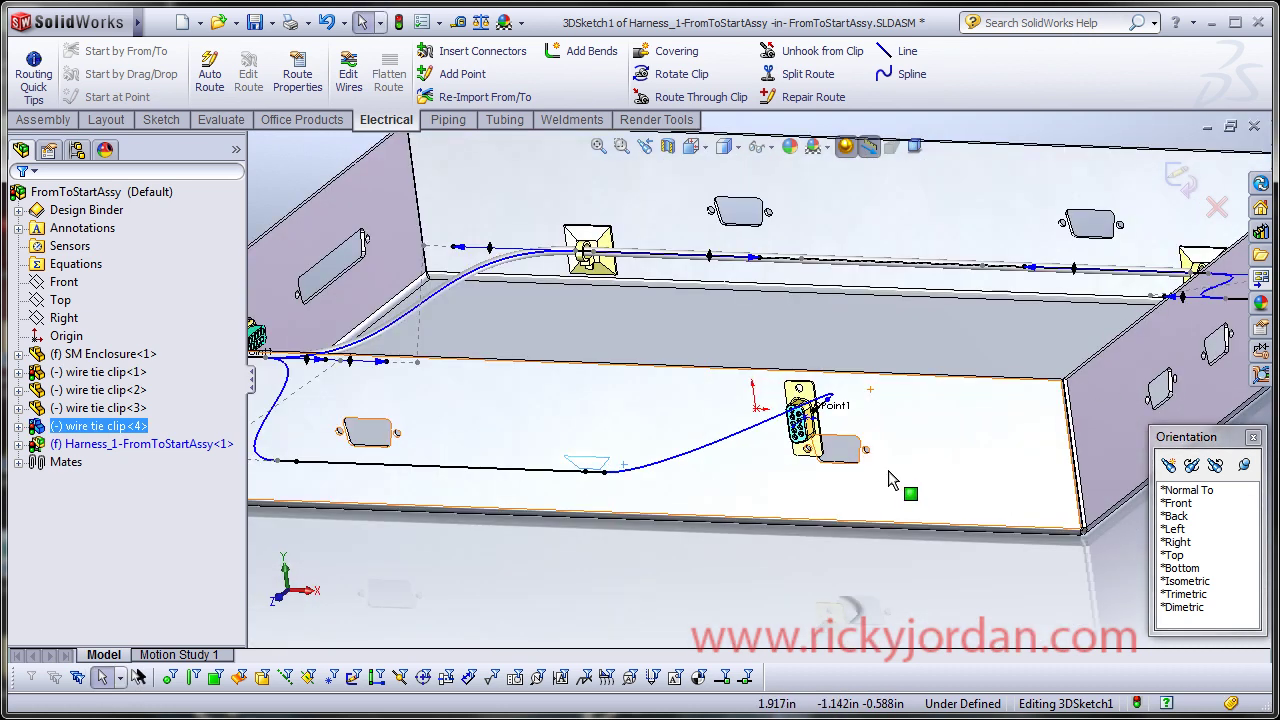
scroll(838, 392, down, 2)
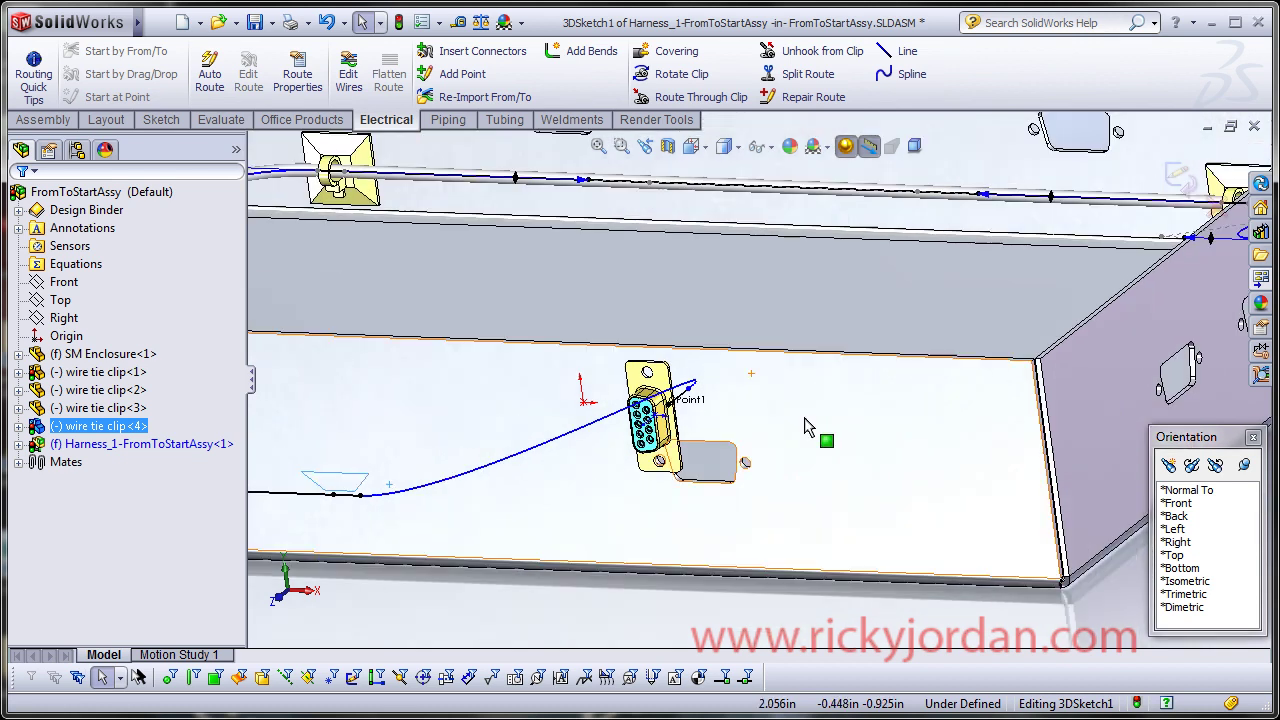
scroll(820, 434, down, 2)
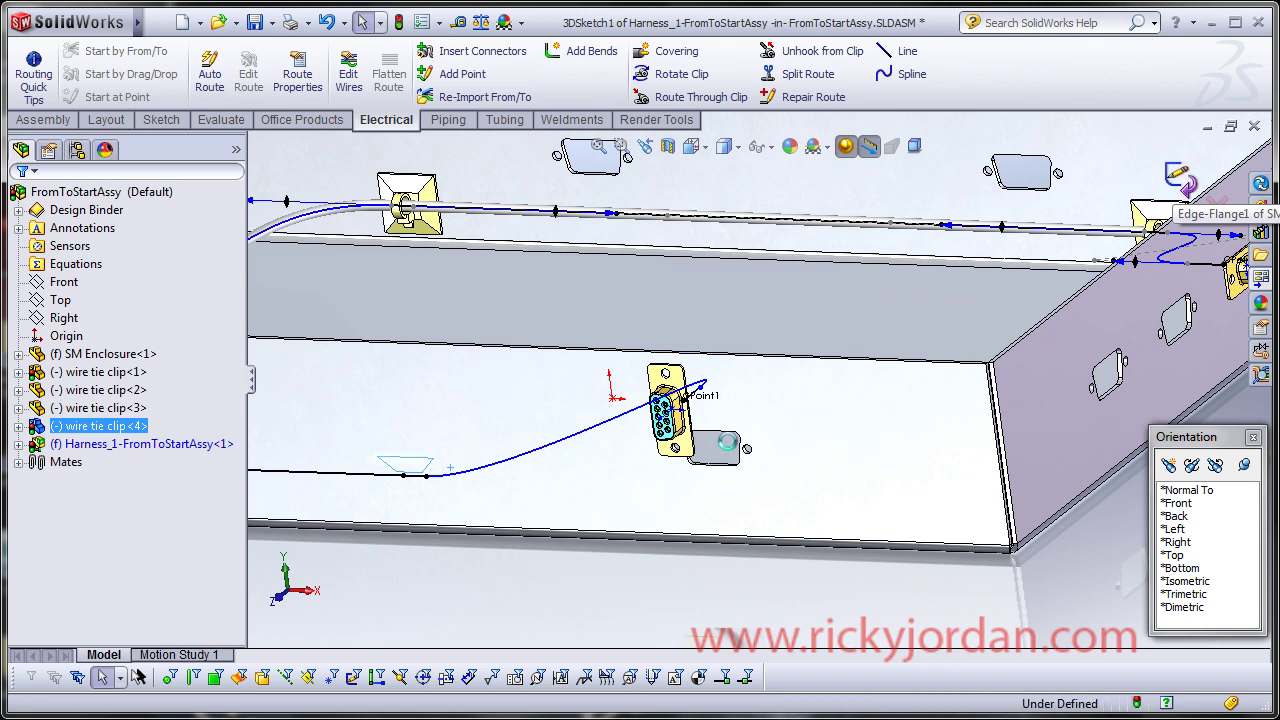
- Add a Parallel mate between the J2 DB9-F<1> connector and the enclosure wall face
click(181, 445)
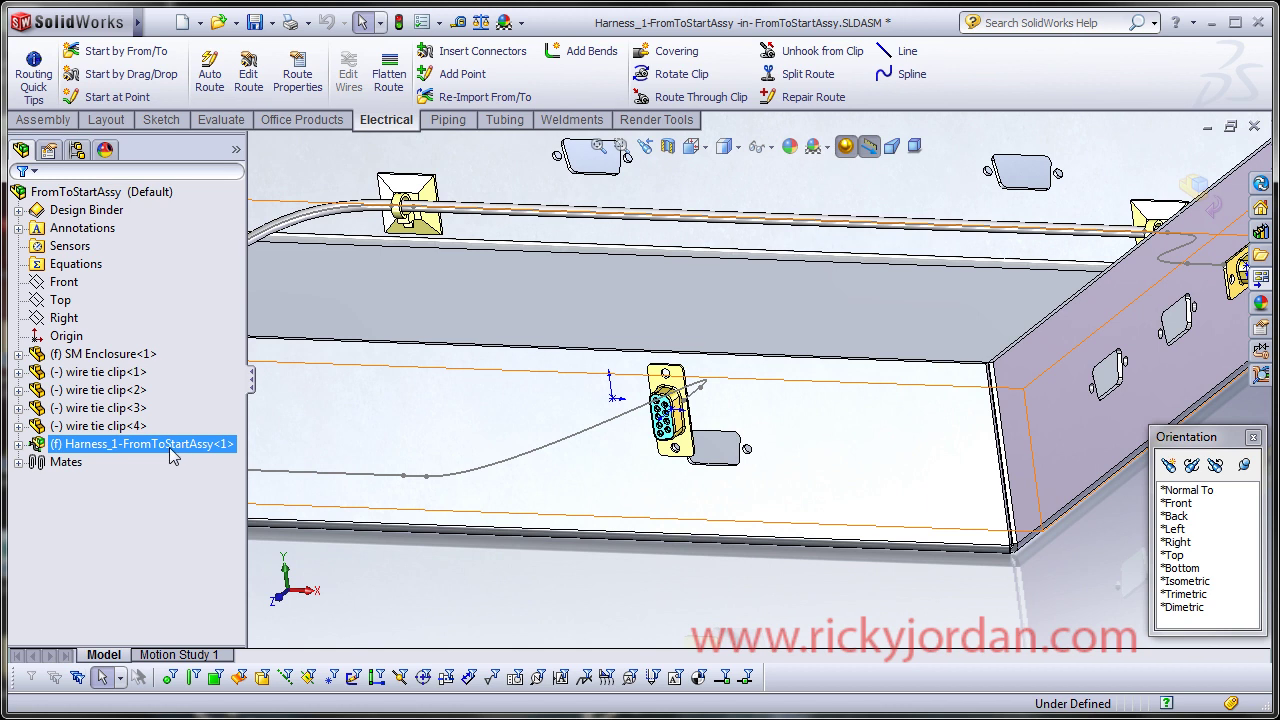
key(Escape)
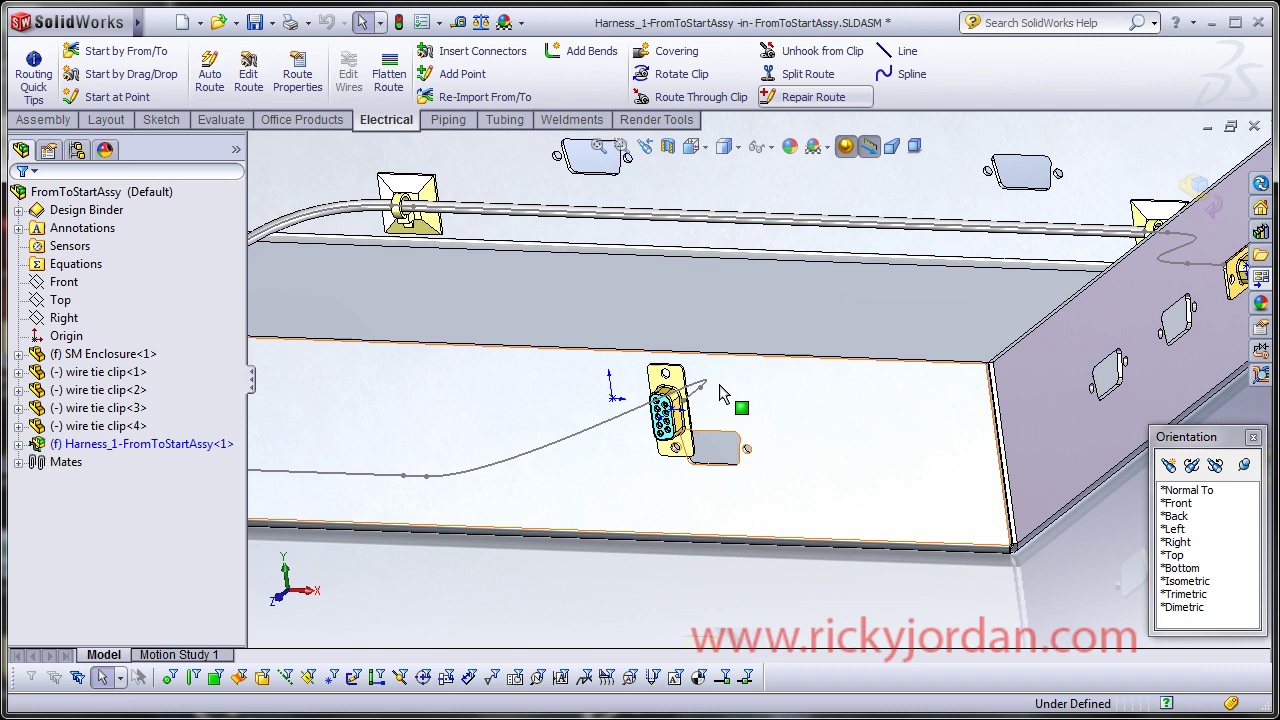
scroll(723, 432, down, 3)
scroll(555, 288, down, 3)
click(555, 288)
scroll(718, 483, up, 2)
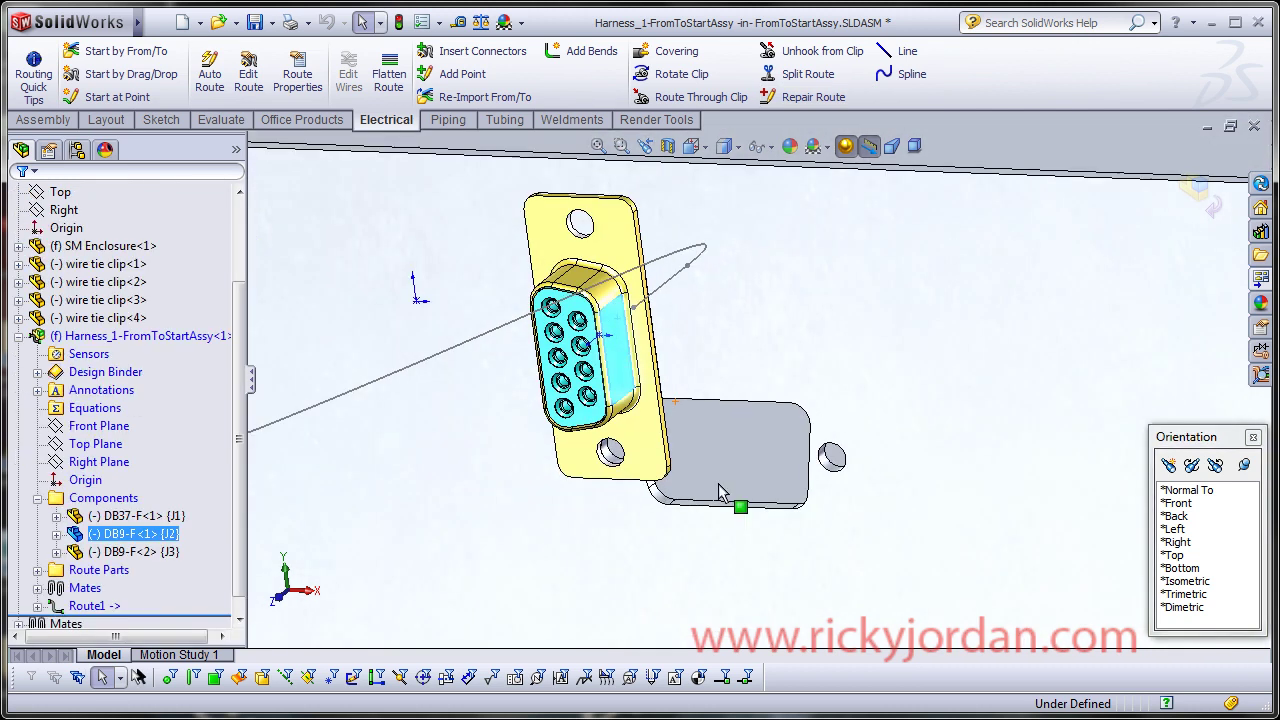
scroll(718, 483, up, 2)
click(752, 436)
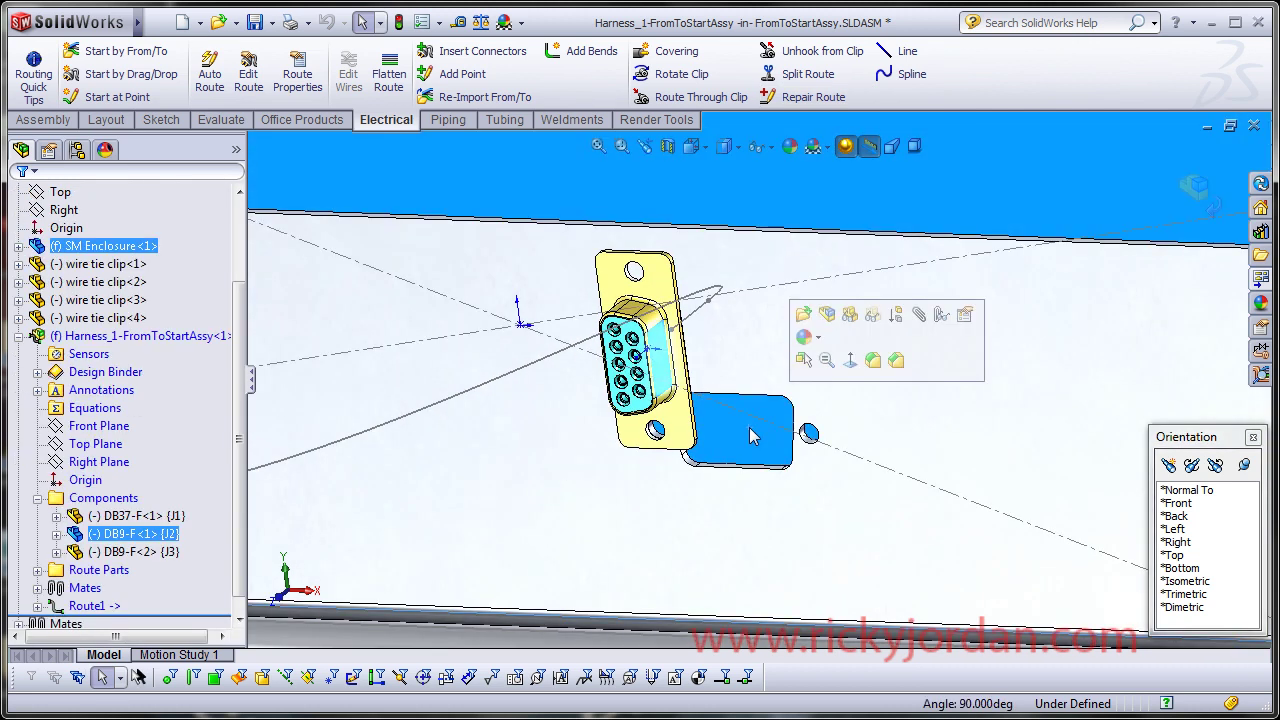
click(925, 327)
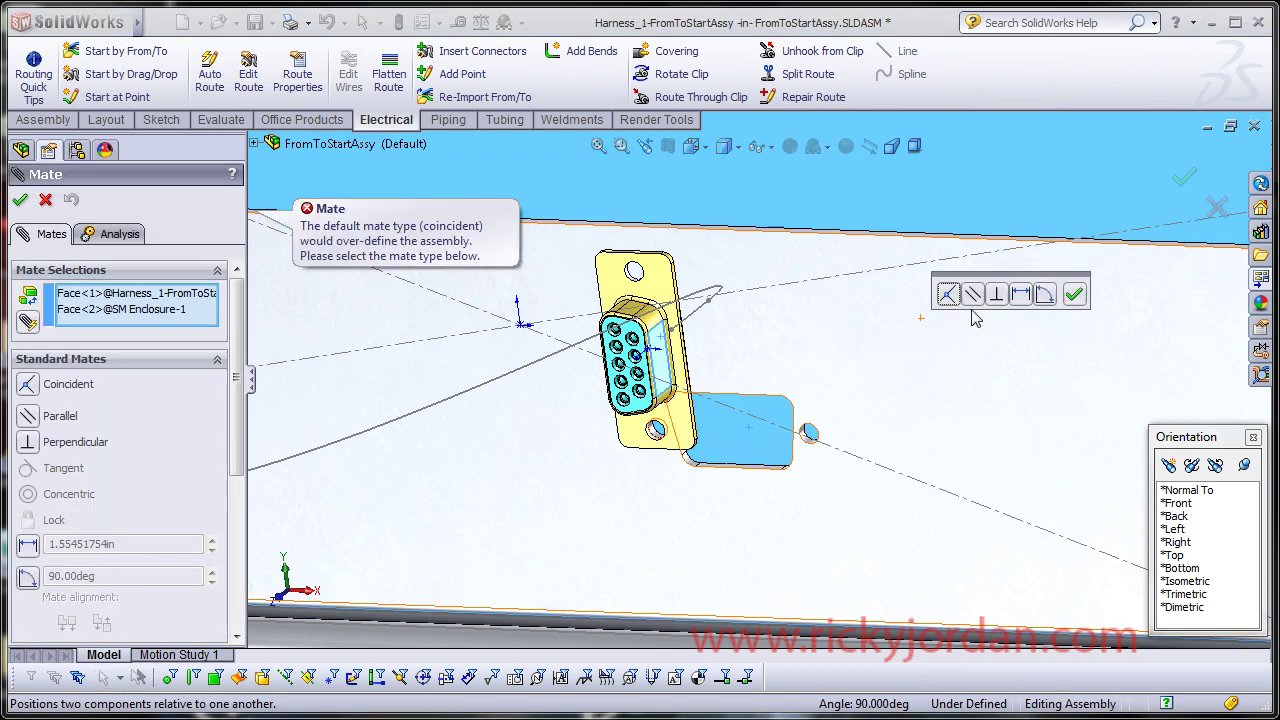
click(975, 297)
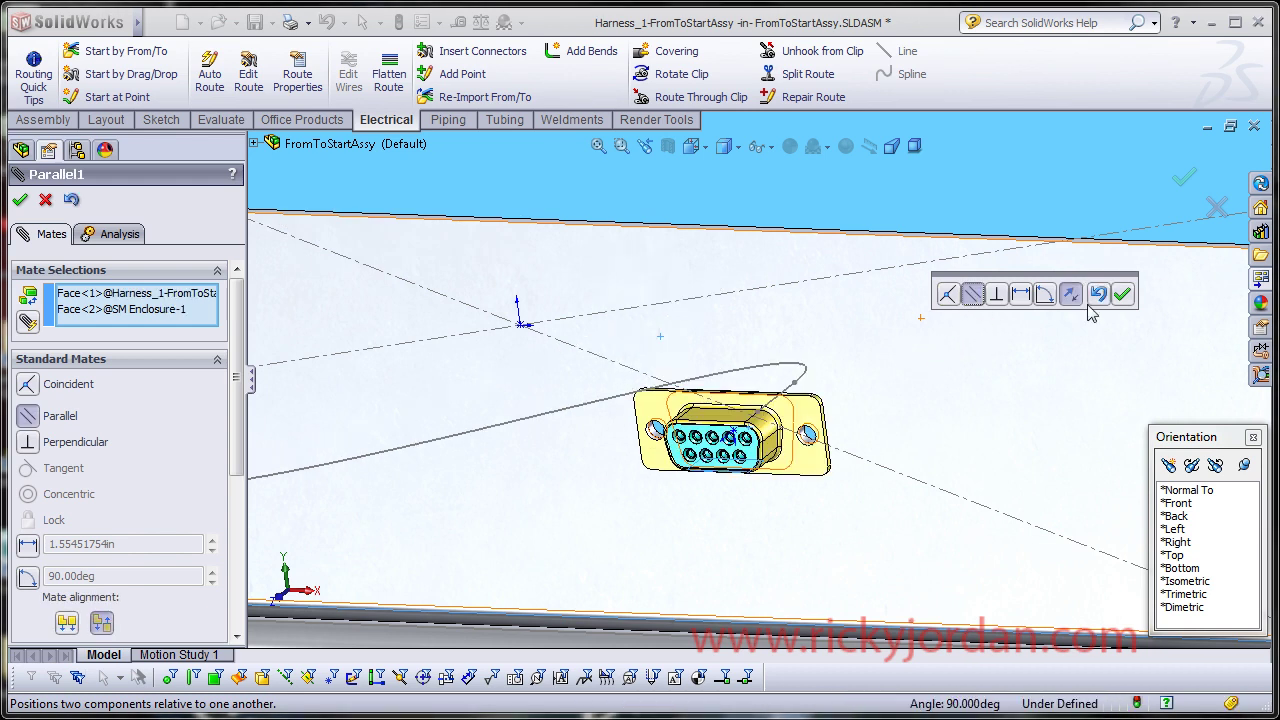
click(1122, 294)
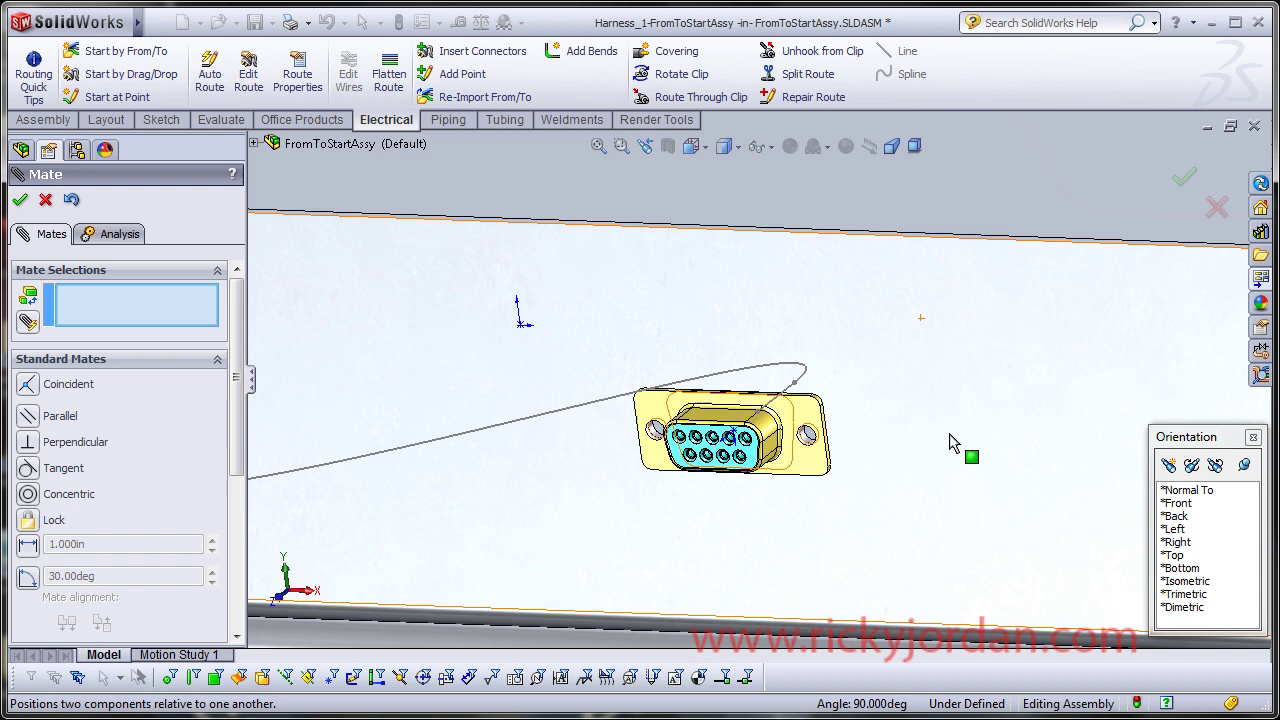
- Close the mates and show the whole enclosure in a fitted isometric view
key(f)
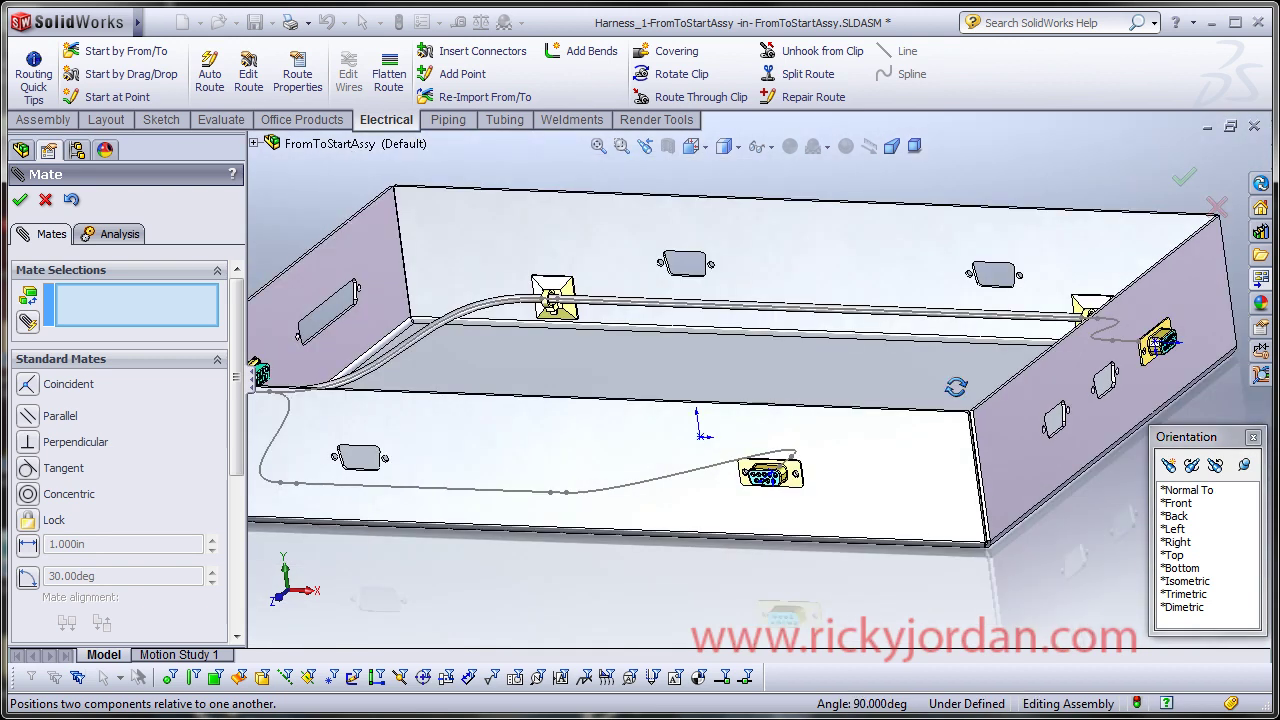
middle_drag(956, 387, 667, 454)
scroll(850, 389, down, 3)
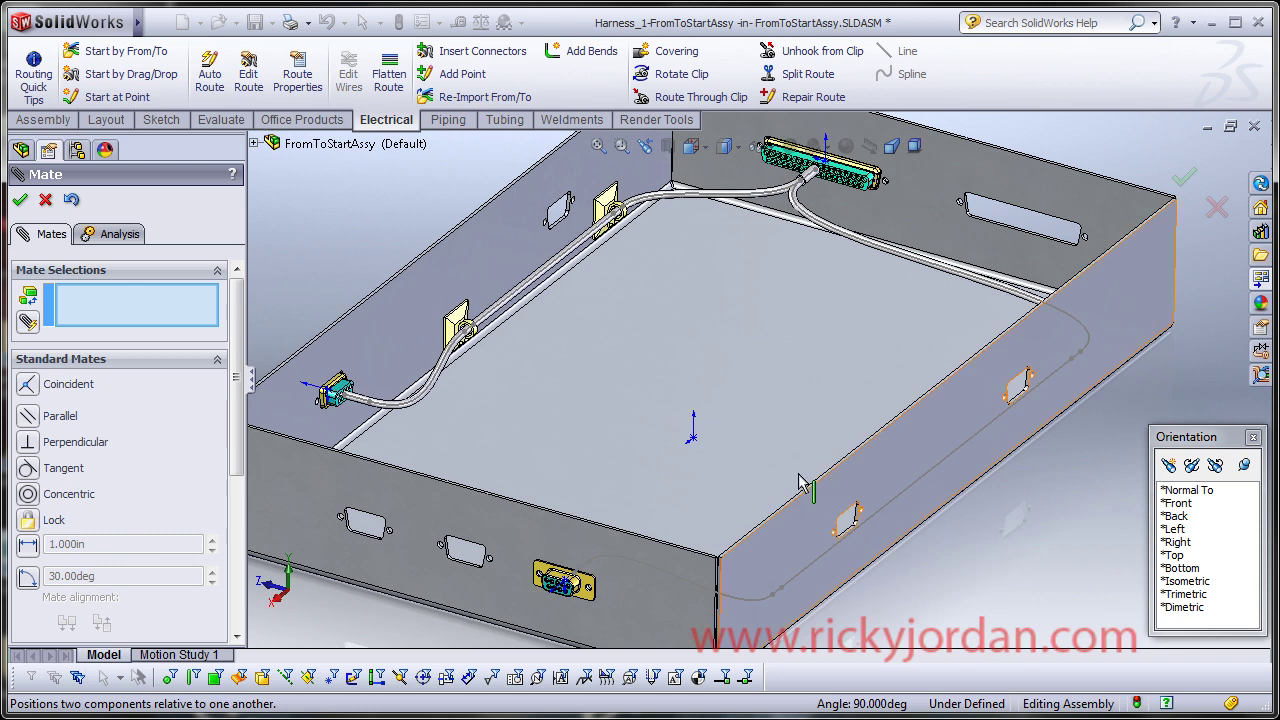
key(f)
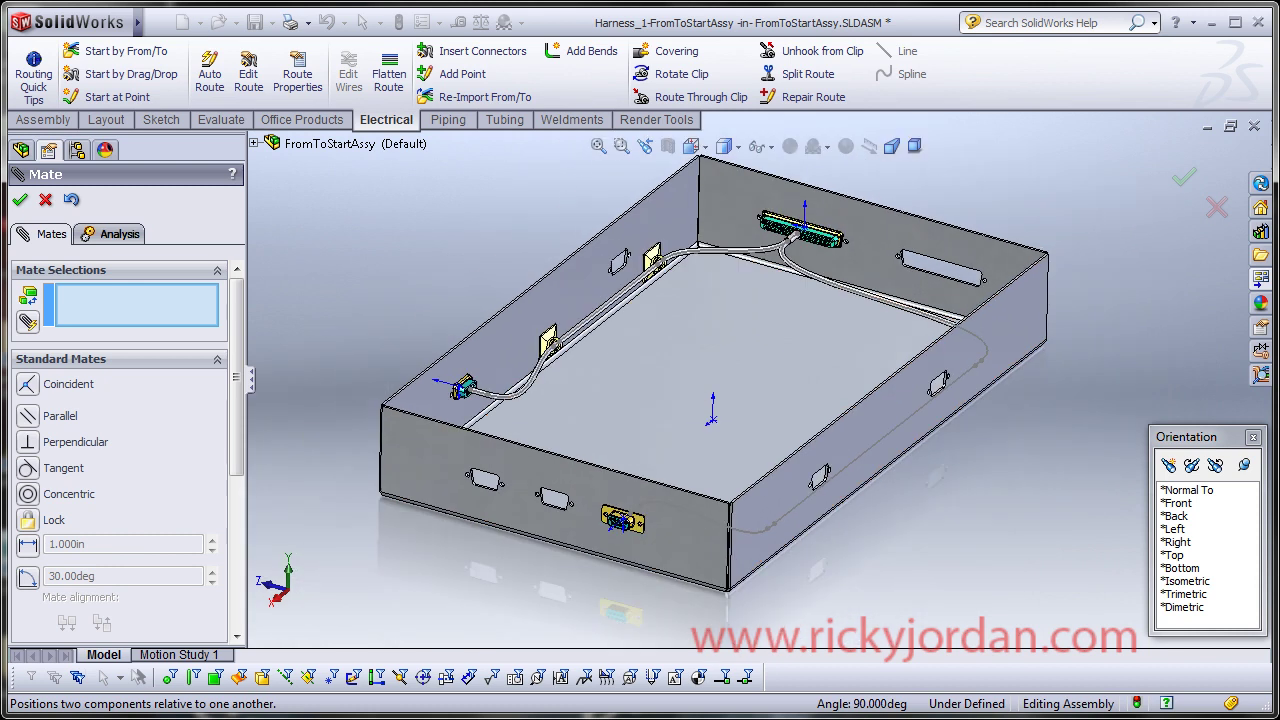
click(21, 201)
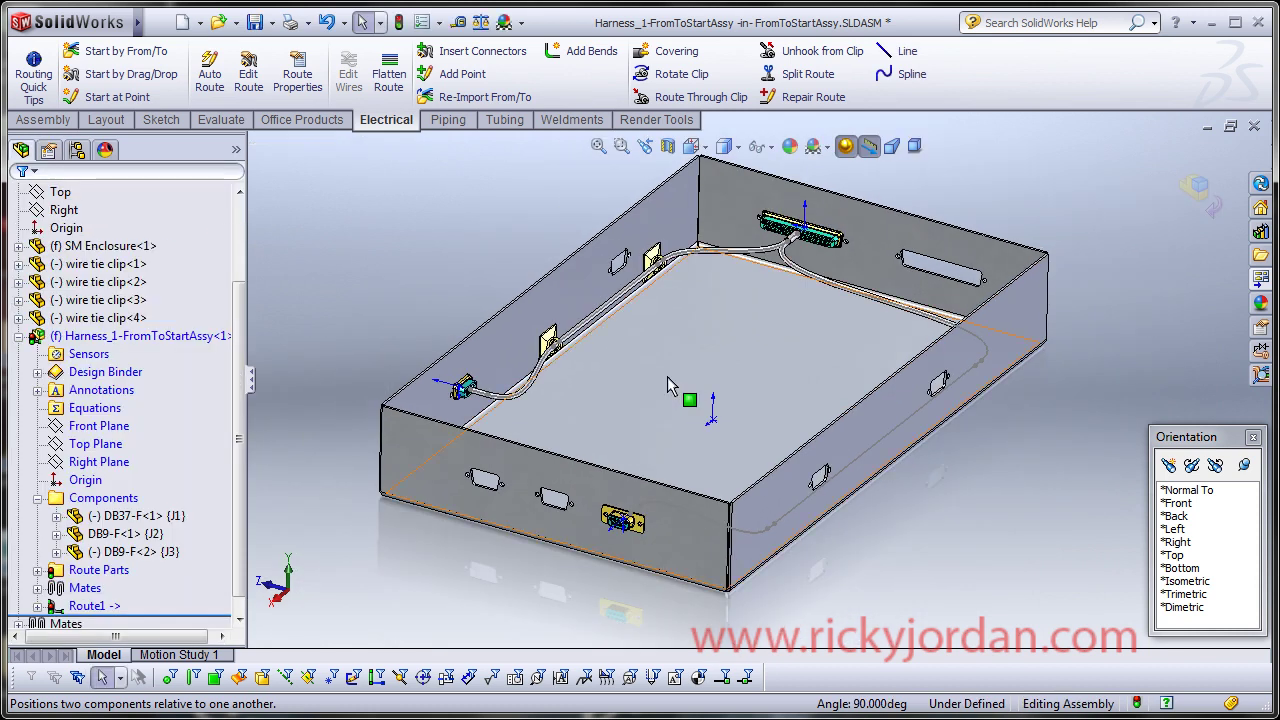
middle_drag(667, 376, 736, 356)
key(ctrl+7)
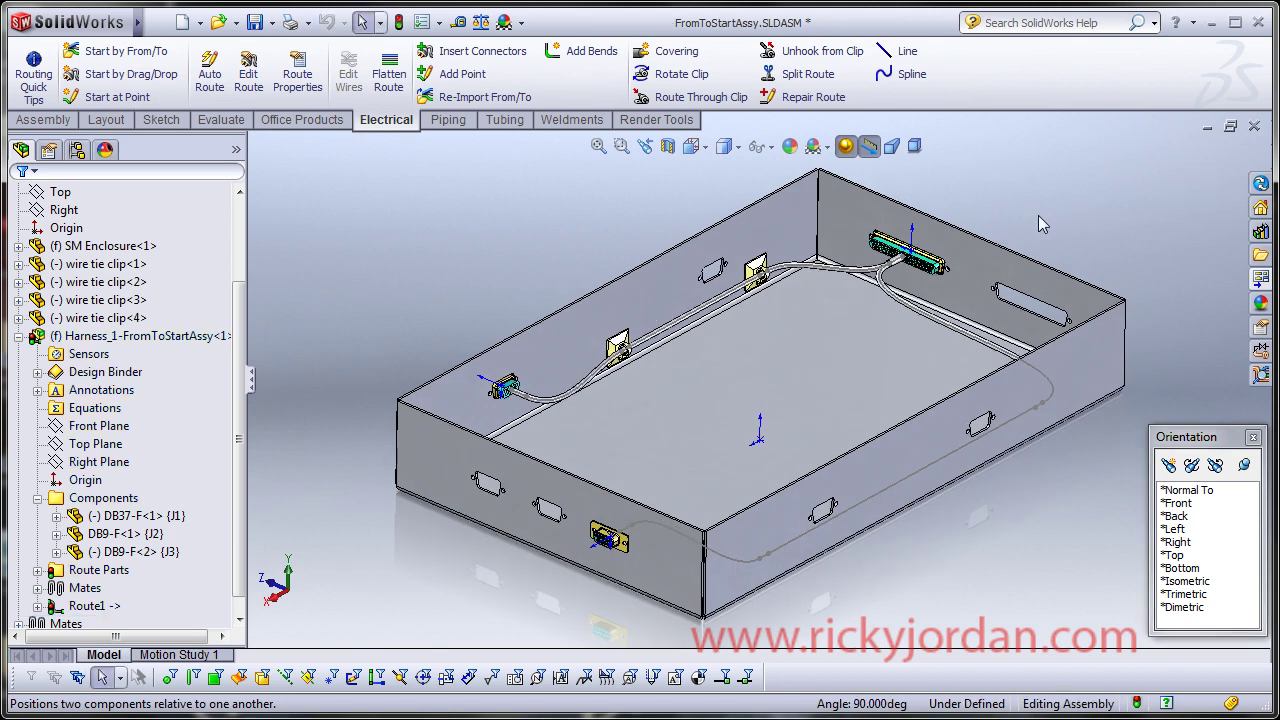
- Save All with a rebuild, keeping virtual components saved internally in FromToStartAssy
click(255, 23)
click(188, 311)
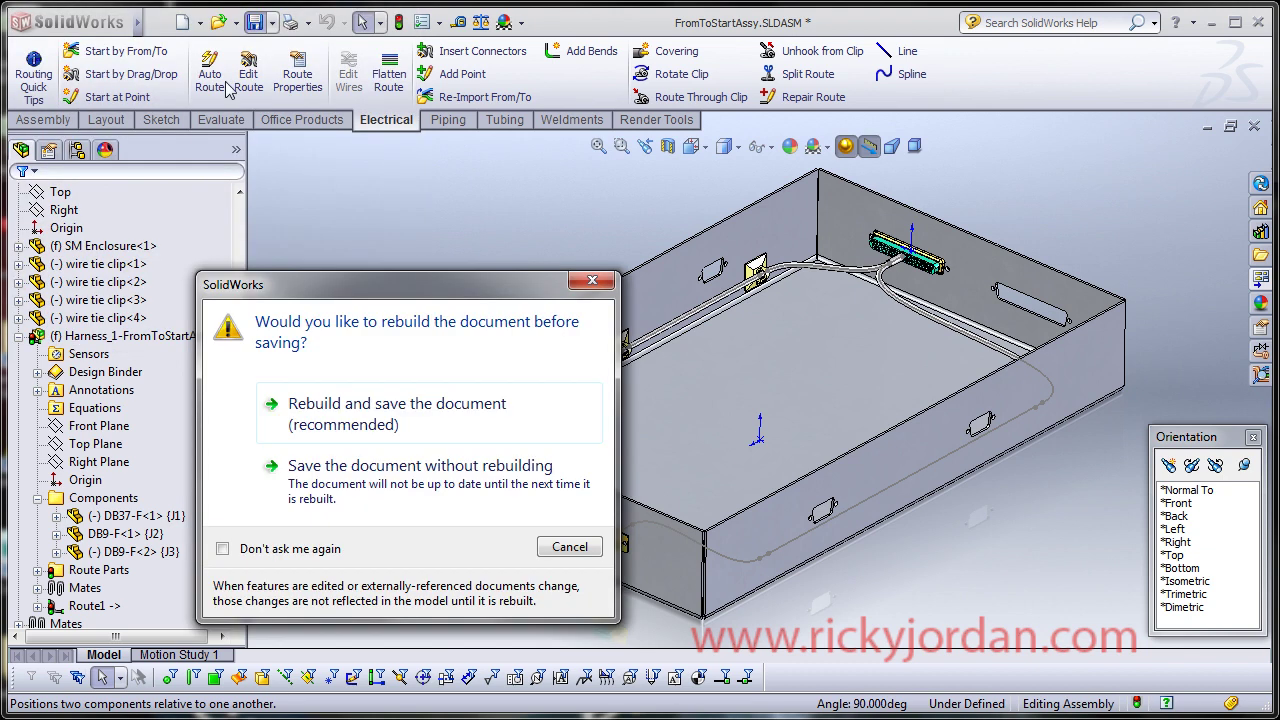
click(417, 406)
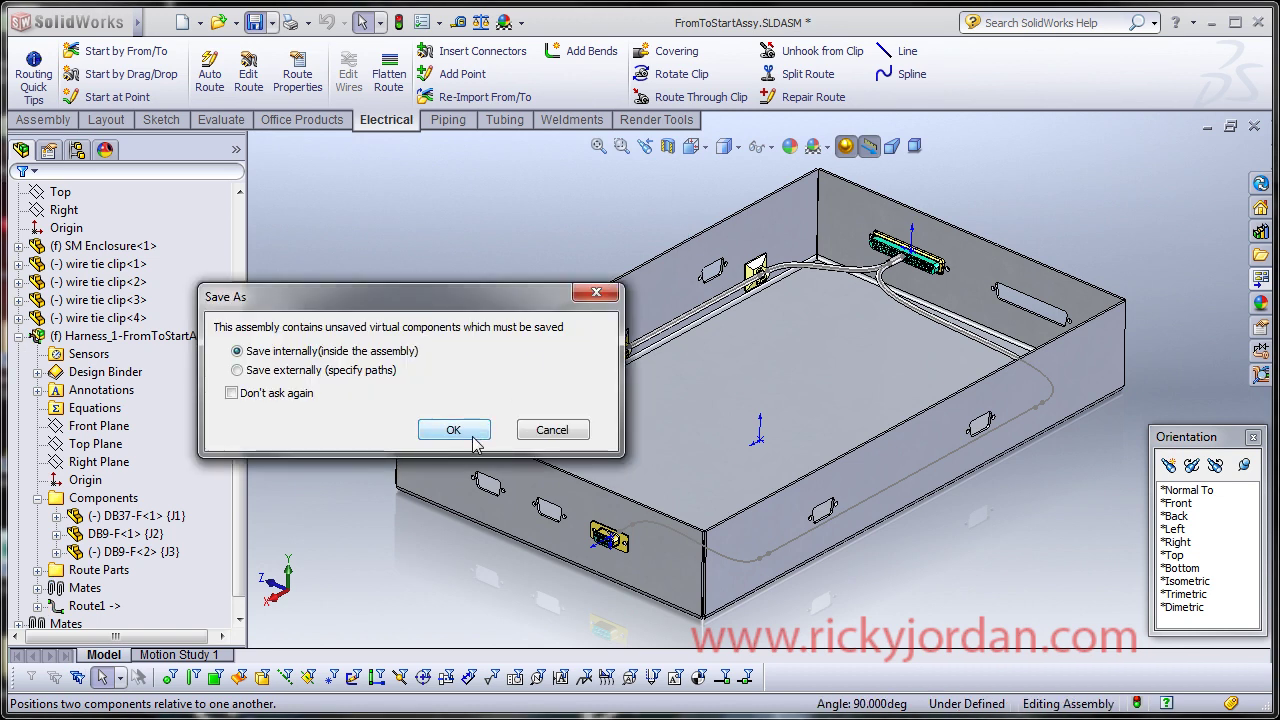
click(455, 430)
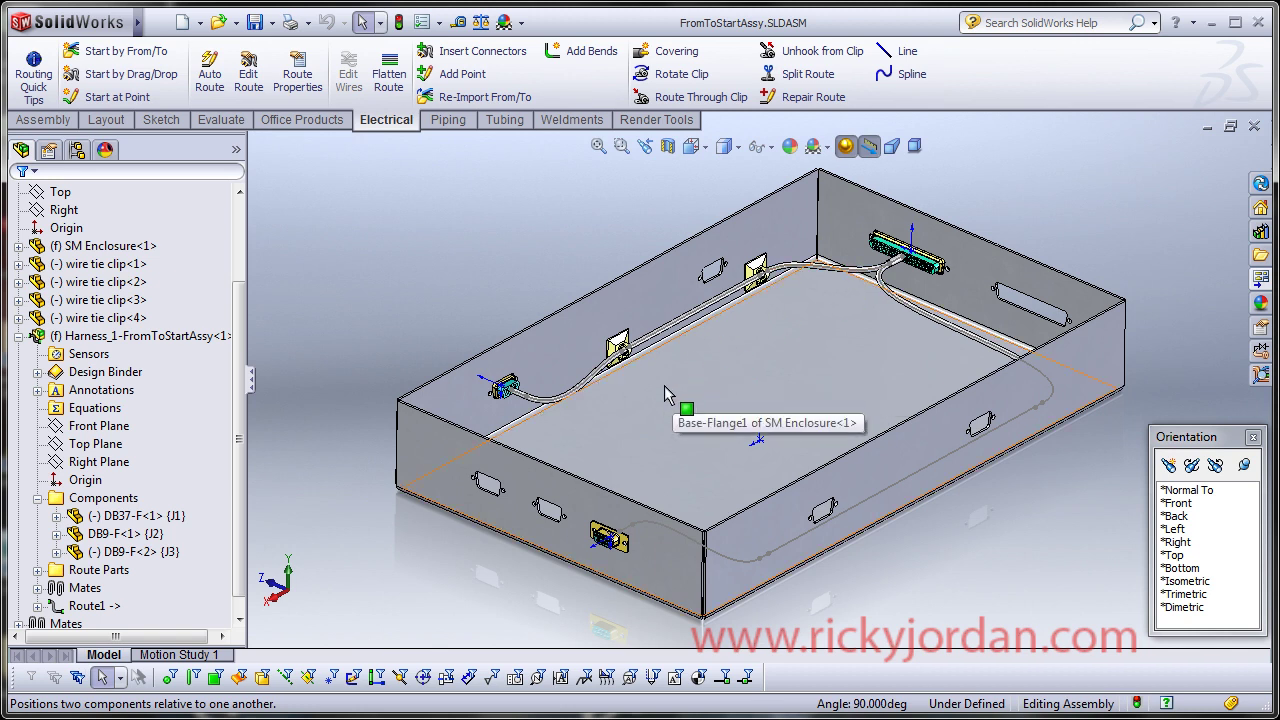
- Edit the Harness_1-FromToStartAssy subassembly and launch Re-Import From/To
middle_drag(605, 438, 729, 366)
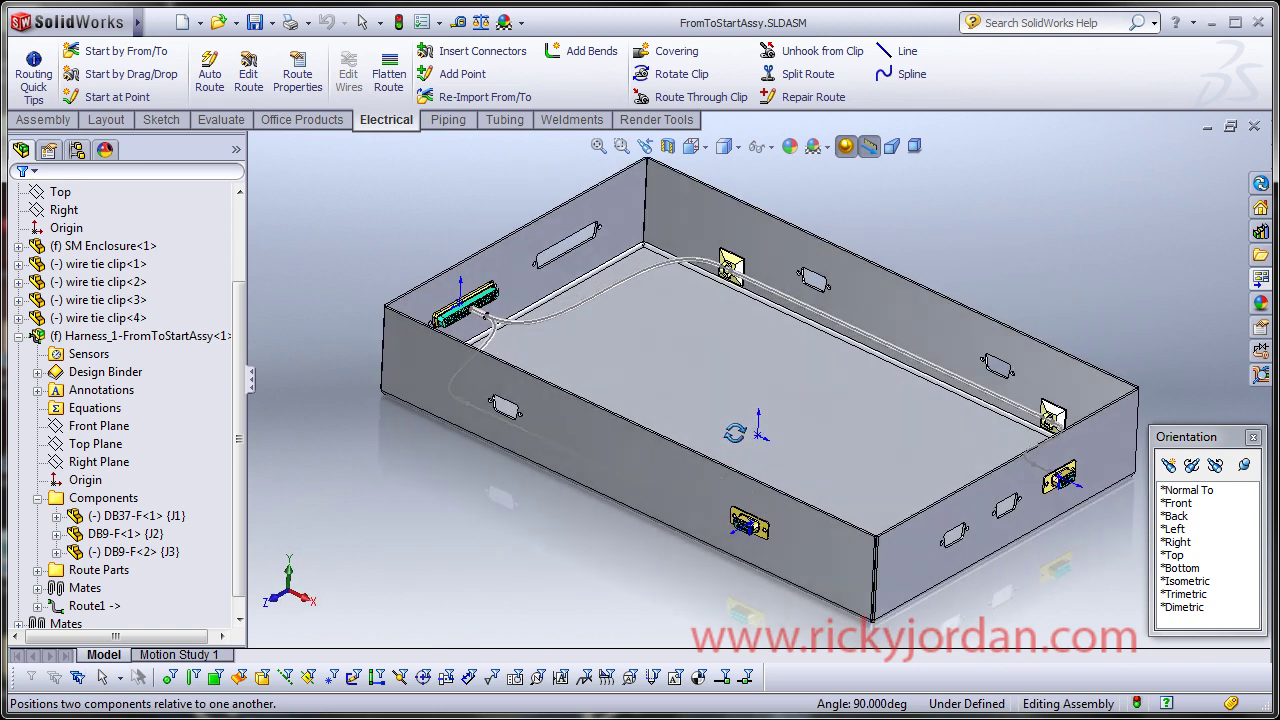
middle_drag(699, 318, 734, 331)
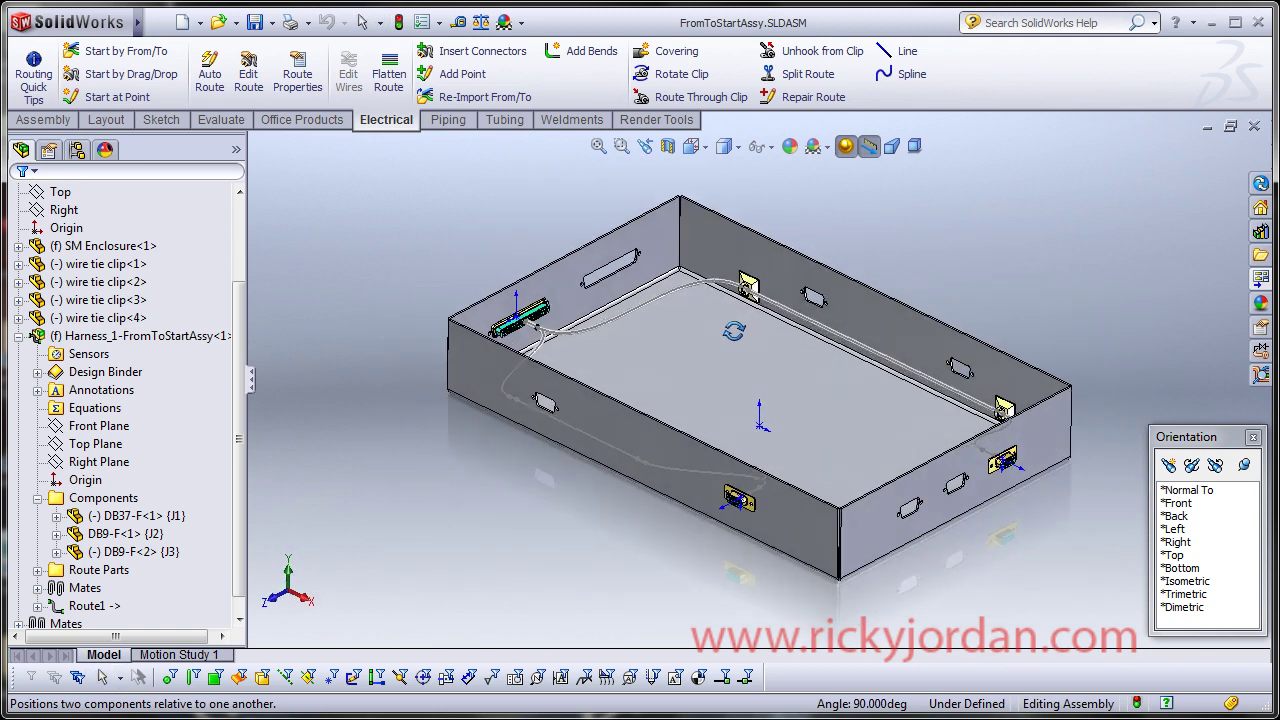
click(137, 341)
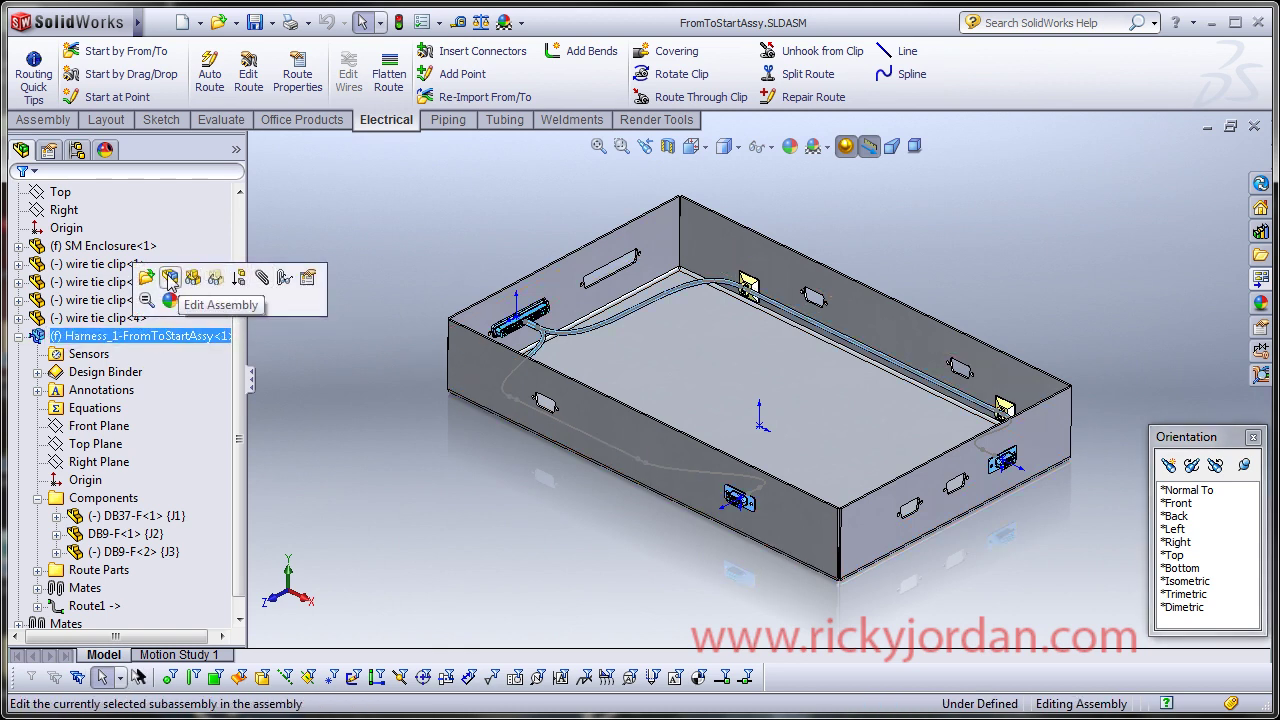
click(147, 277)
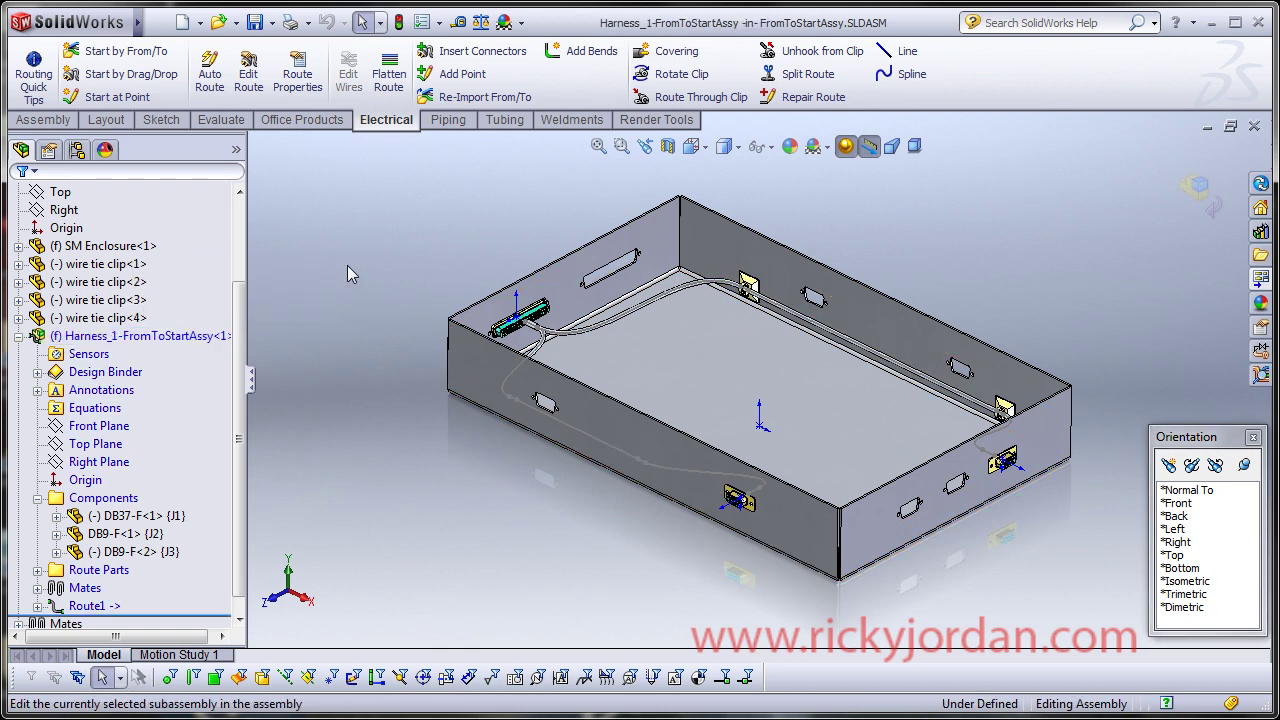
click(473, 99)
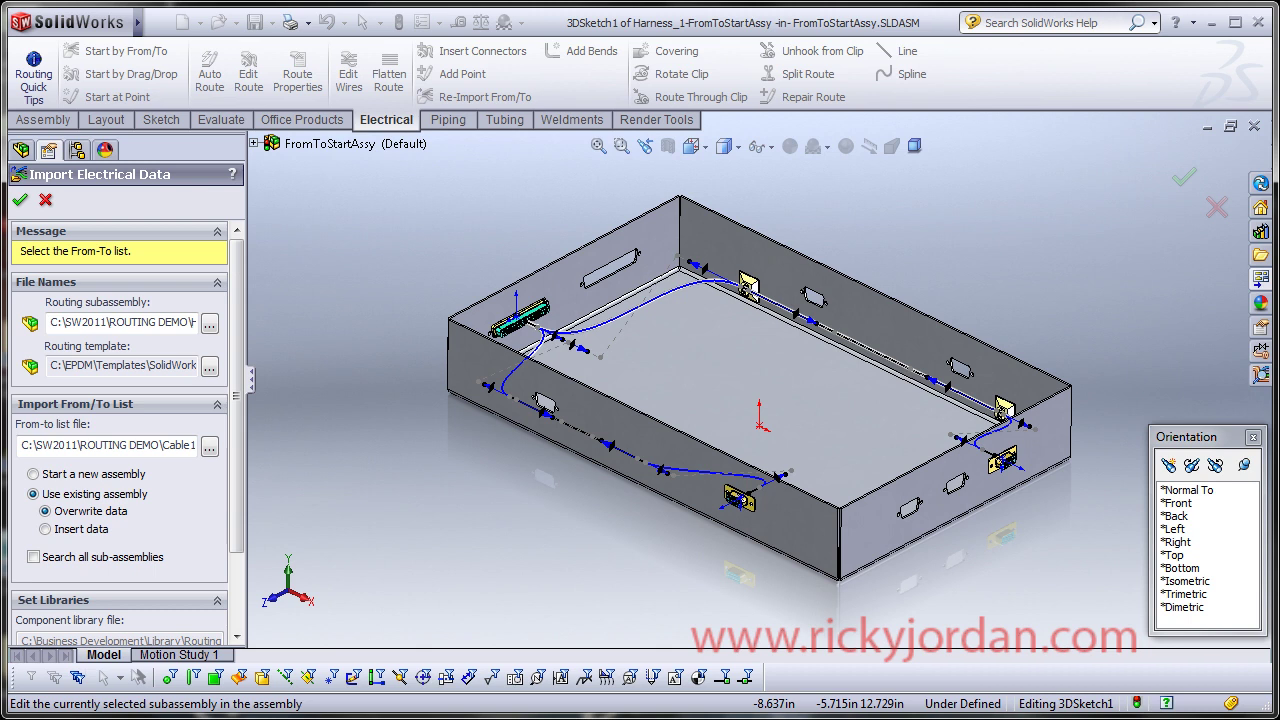
click(209, 446)
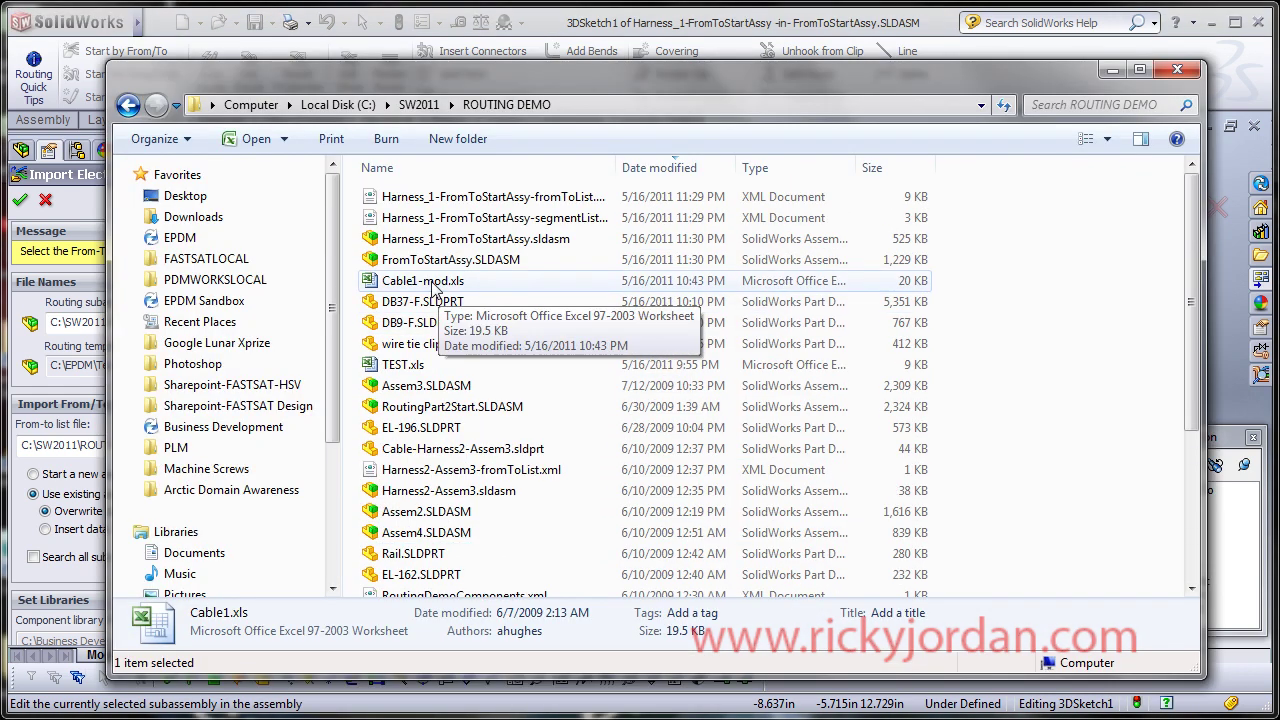
double_click(434, 284)
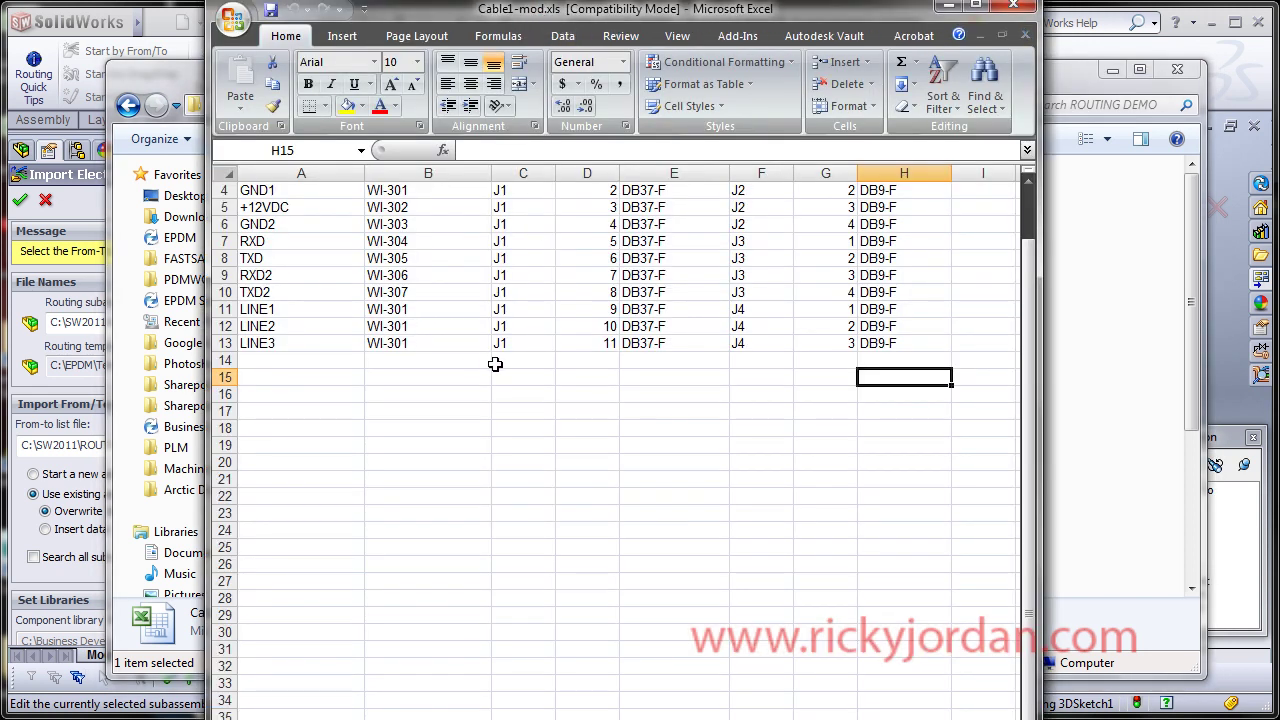
drag(259, 311, 872, 340)
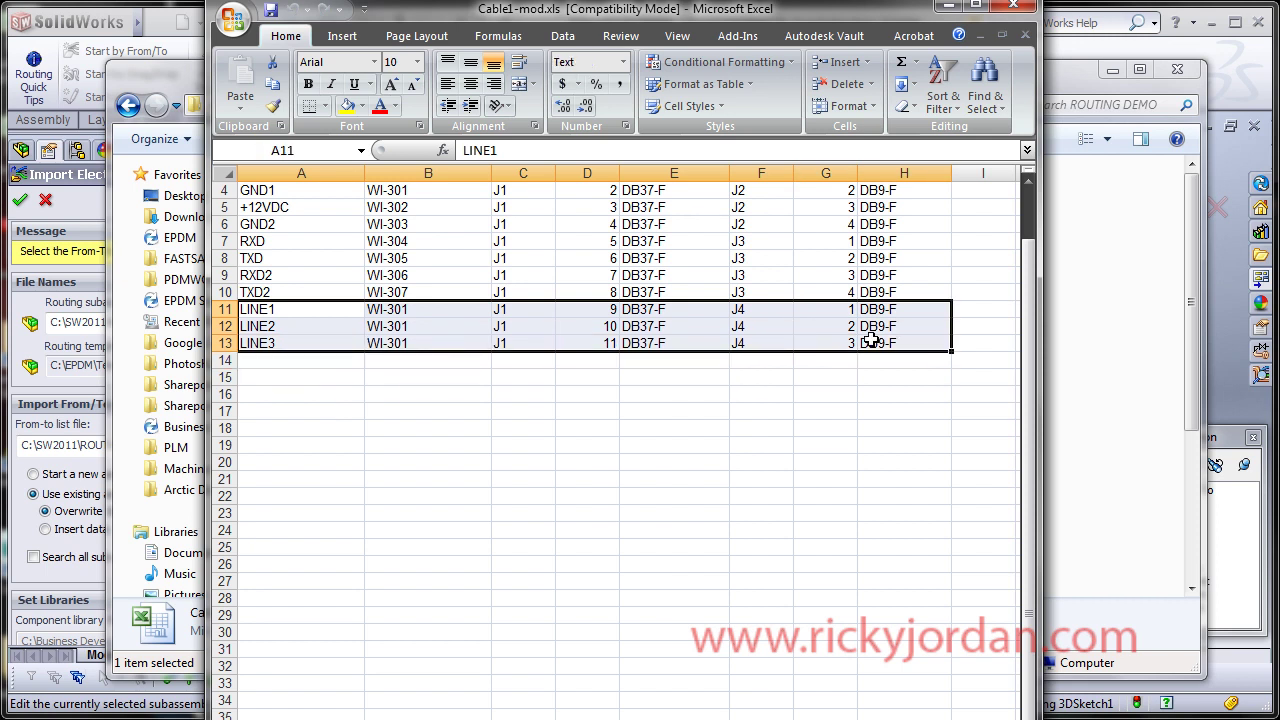
drag(592, 309, 607, 339)
drag(531, 312, 526, 344)
drag(757, 312, 756, 343)
drag(887, 311, 888, 340)
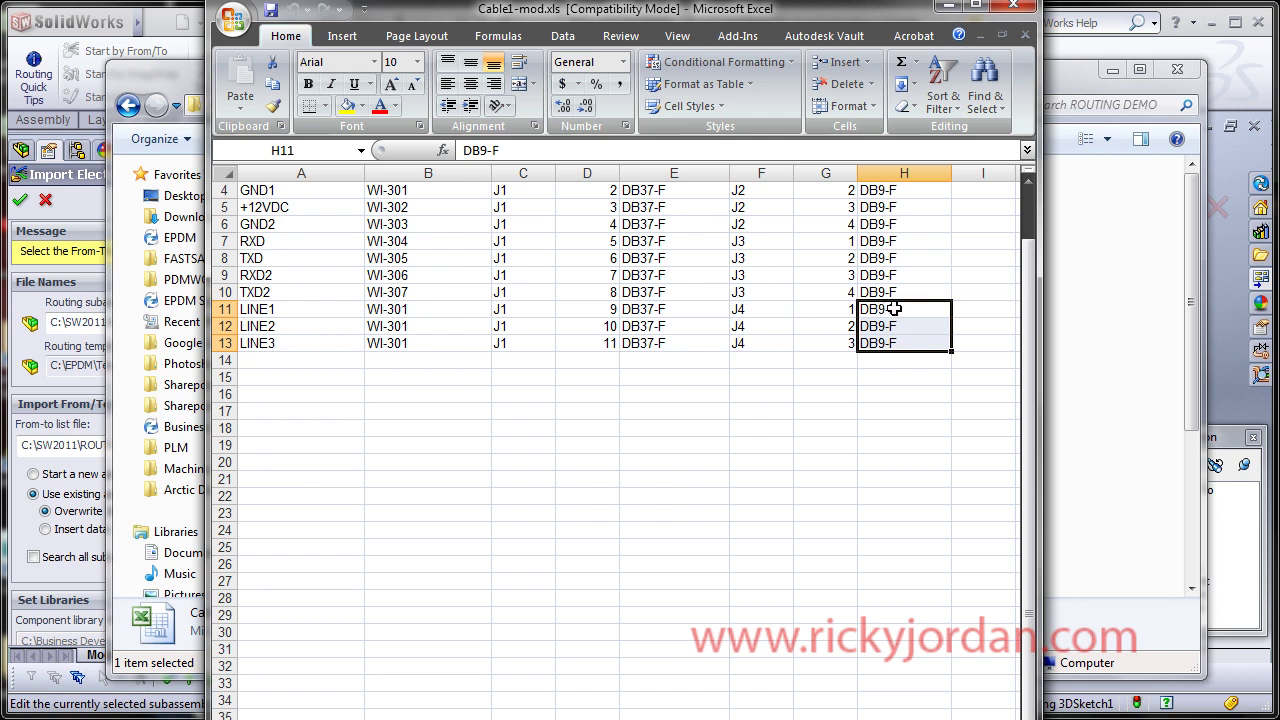
drag(757, 314, 756, 341)
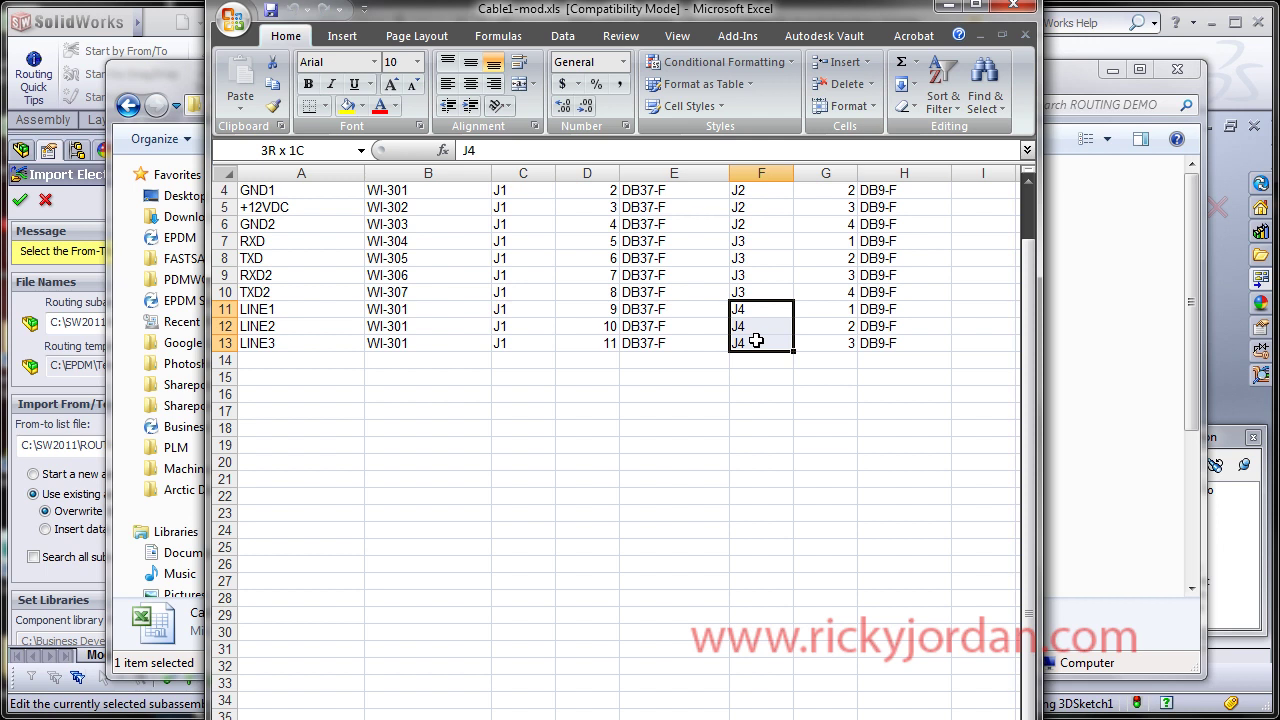
click(1013, 6)
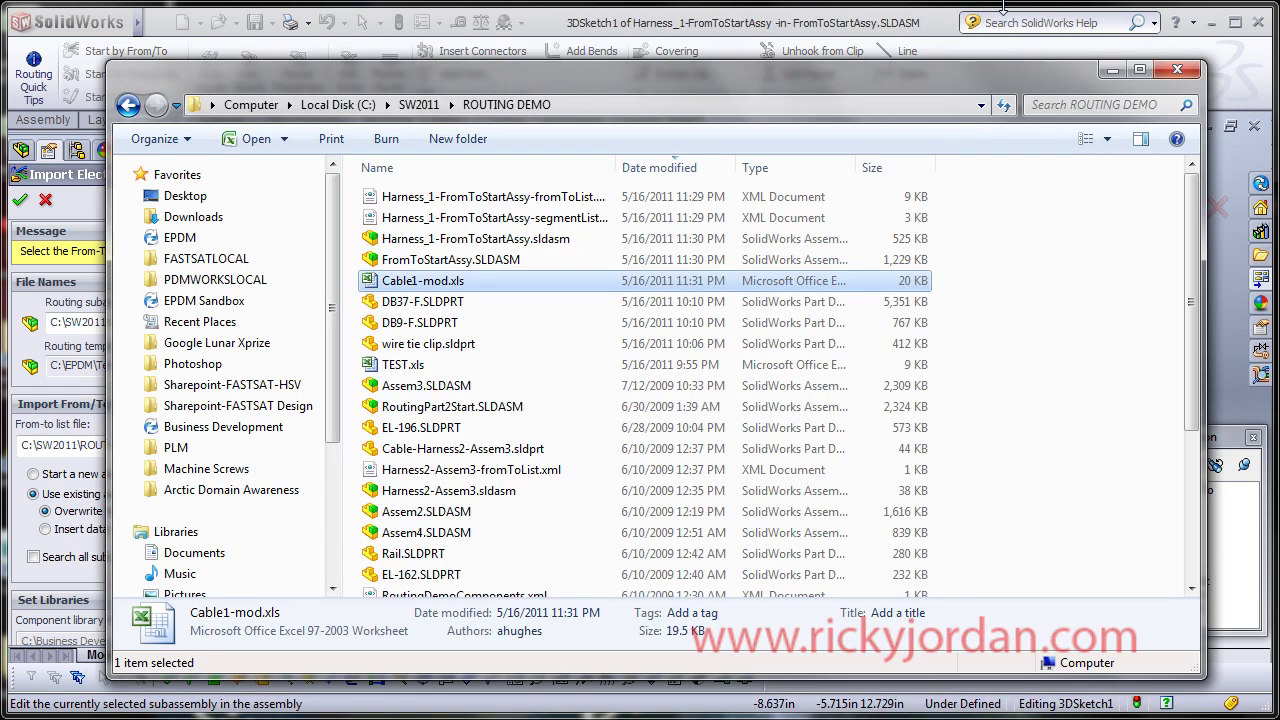
- Choose Cable1-mod.xls as the from-to list and run the electrical data import
click(1112, 69)
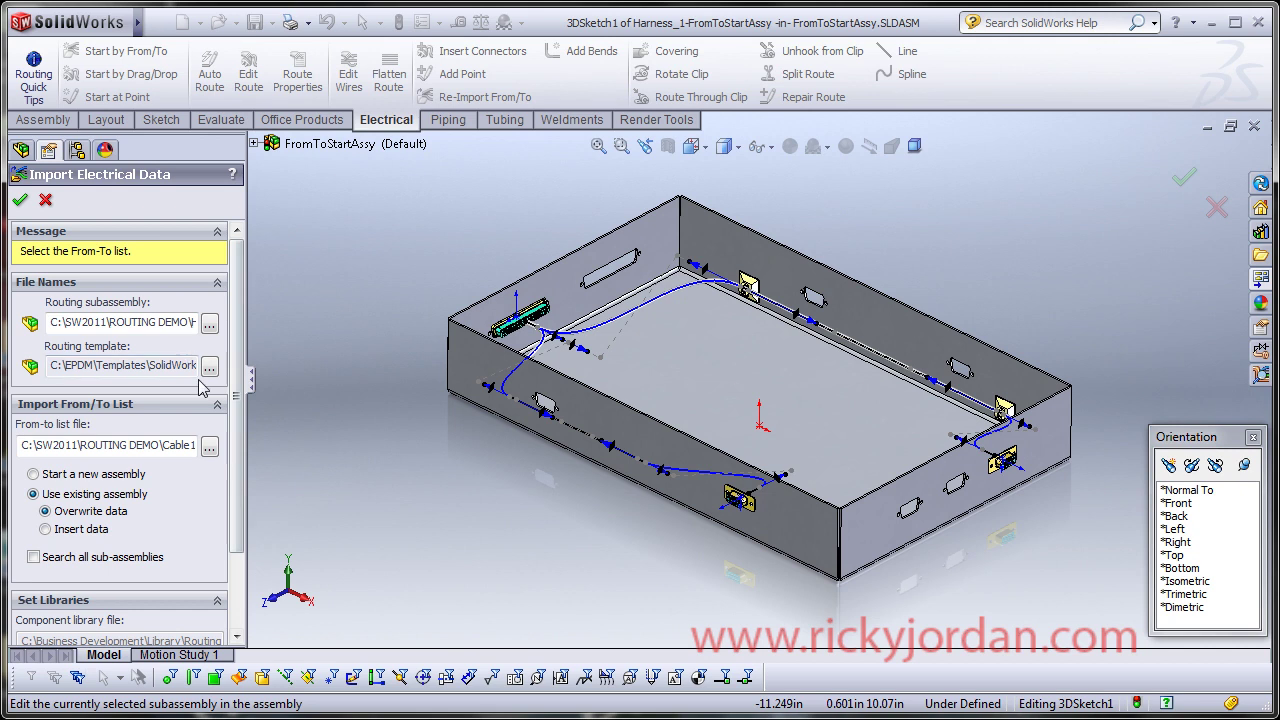
click(209, 446)
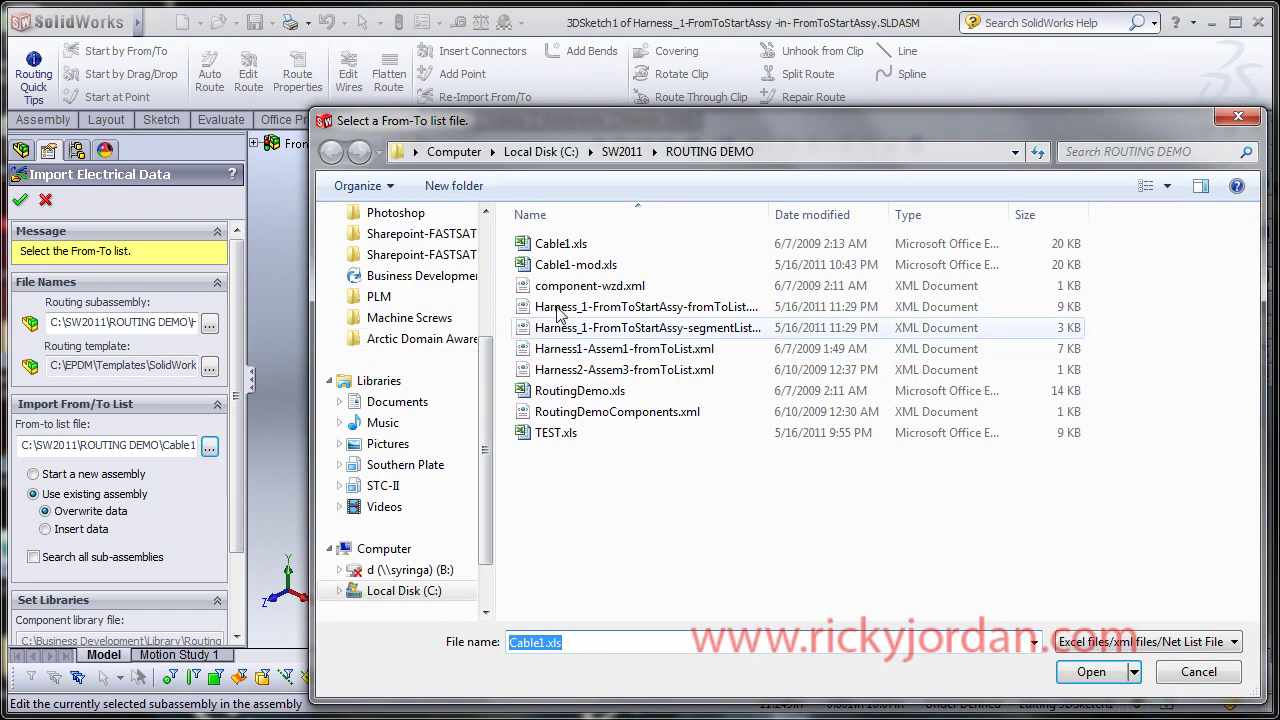
click(561, 265)
click(1100, 671)
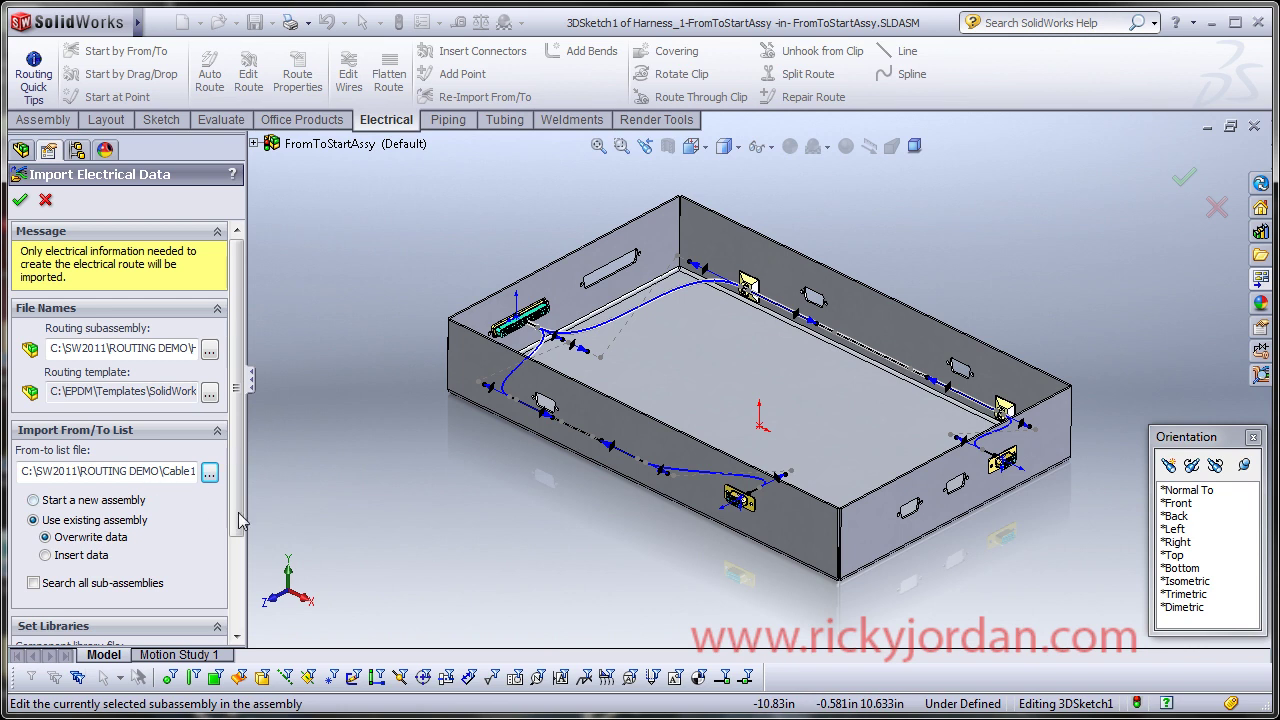
drag(240, 478, 240, 576)
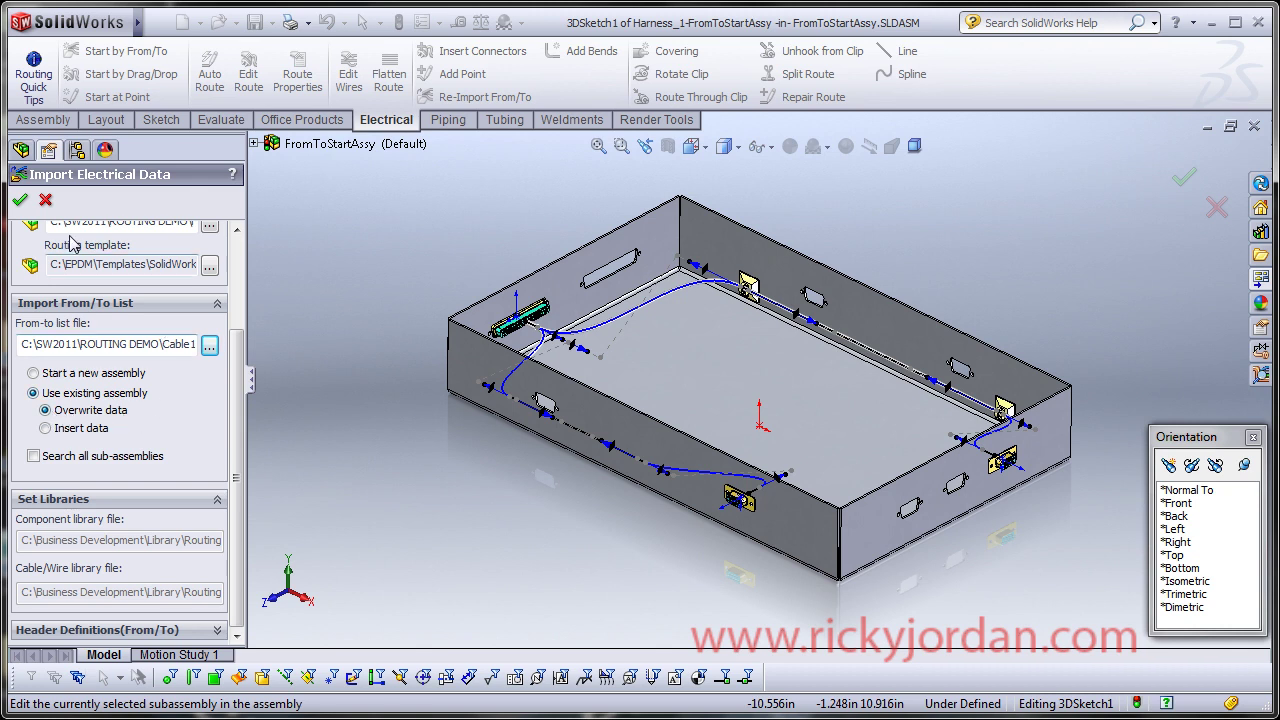
click(20, 199)
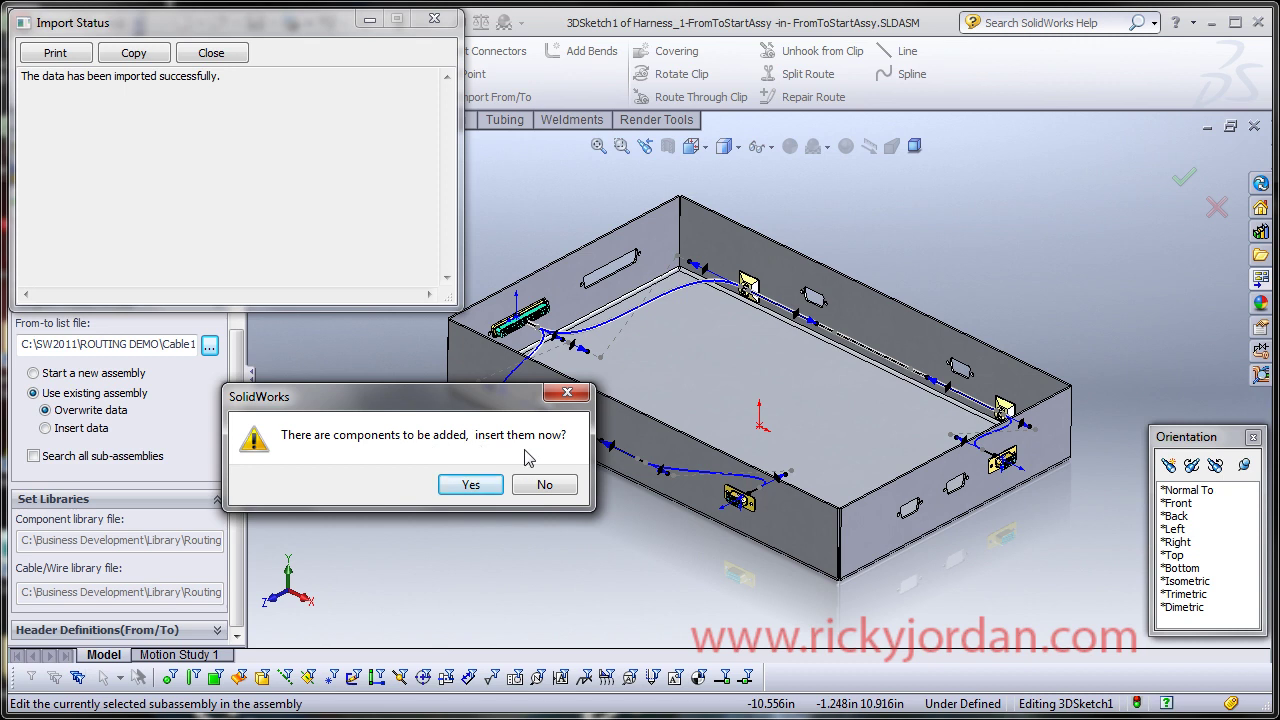
- Finish importing the DB9-F connector and drop J4 into the front wall's empty cutout
click(472, 481)
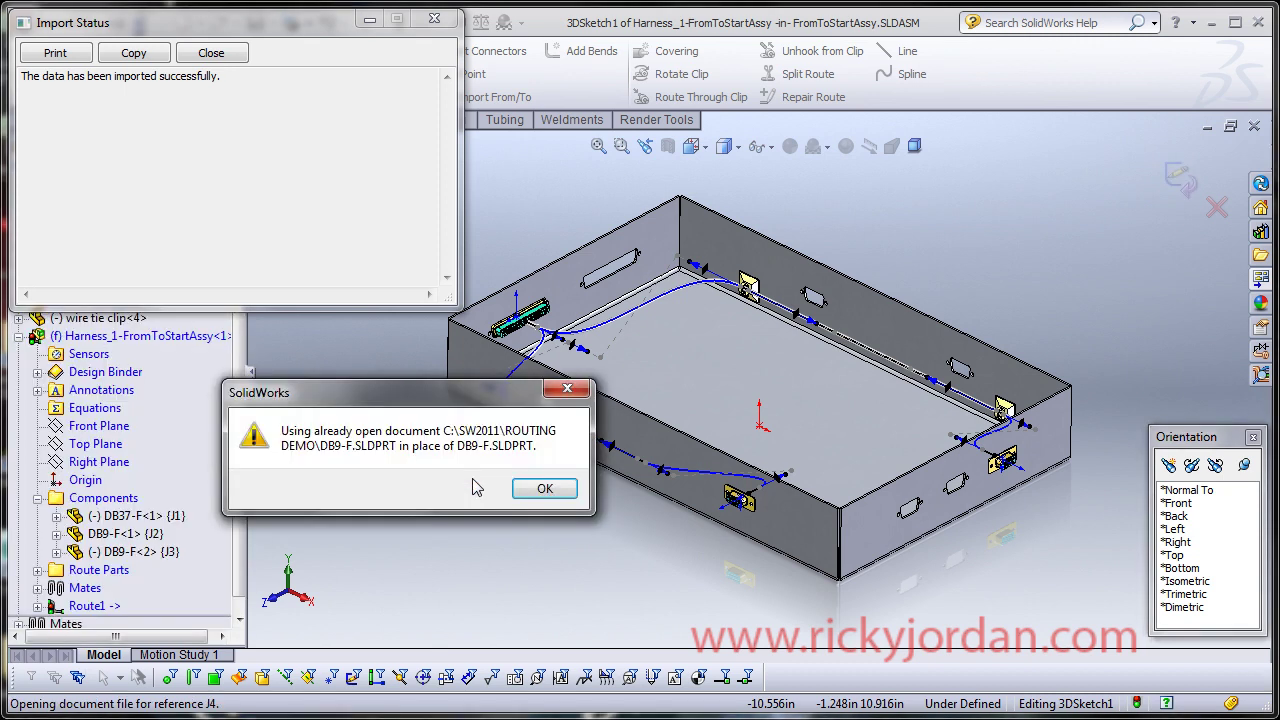
click(549, 488)
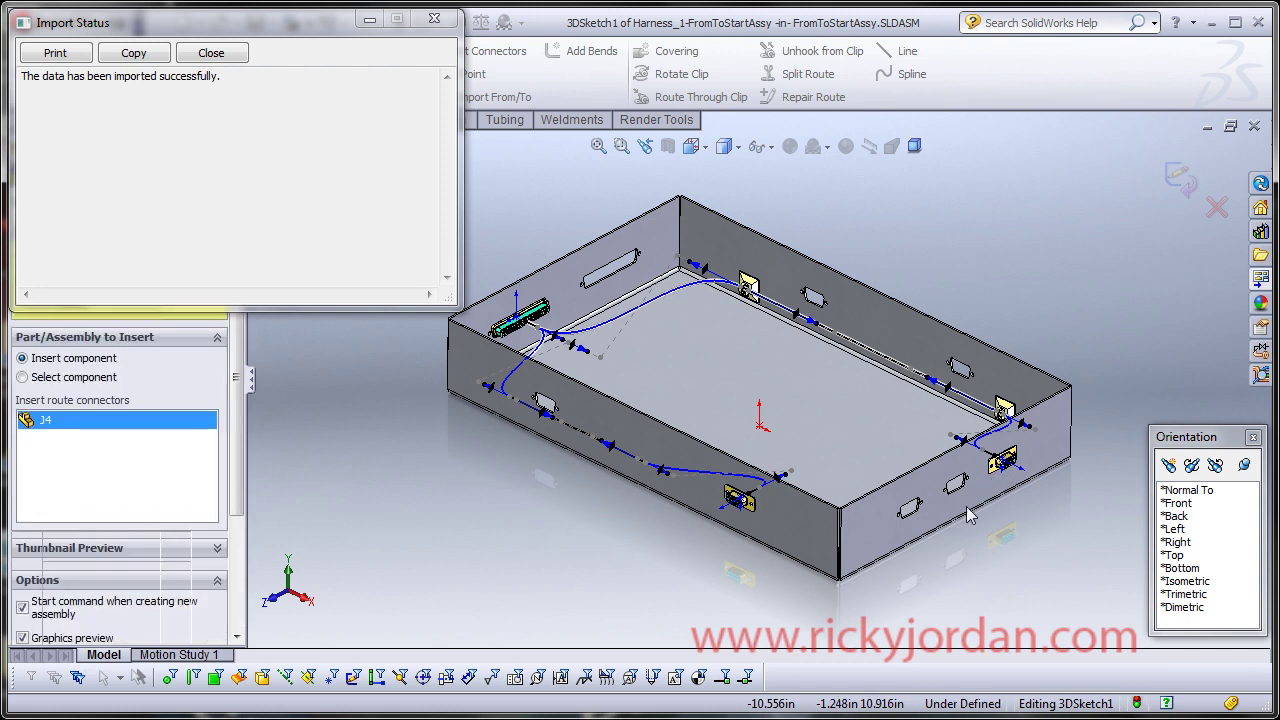
click(212, 54)
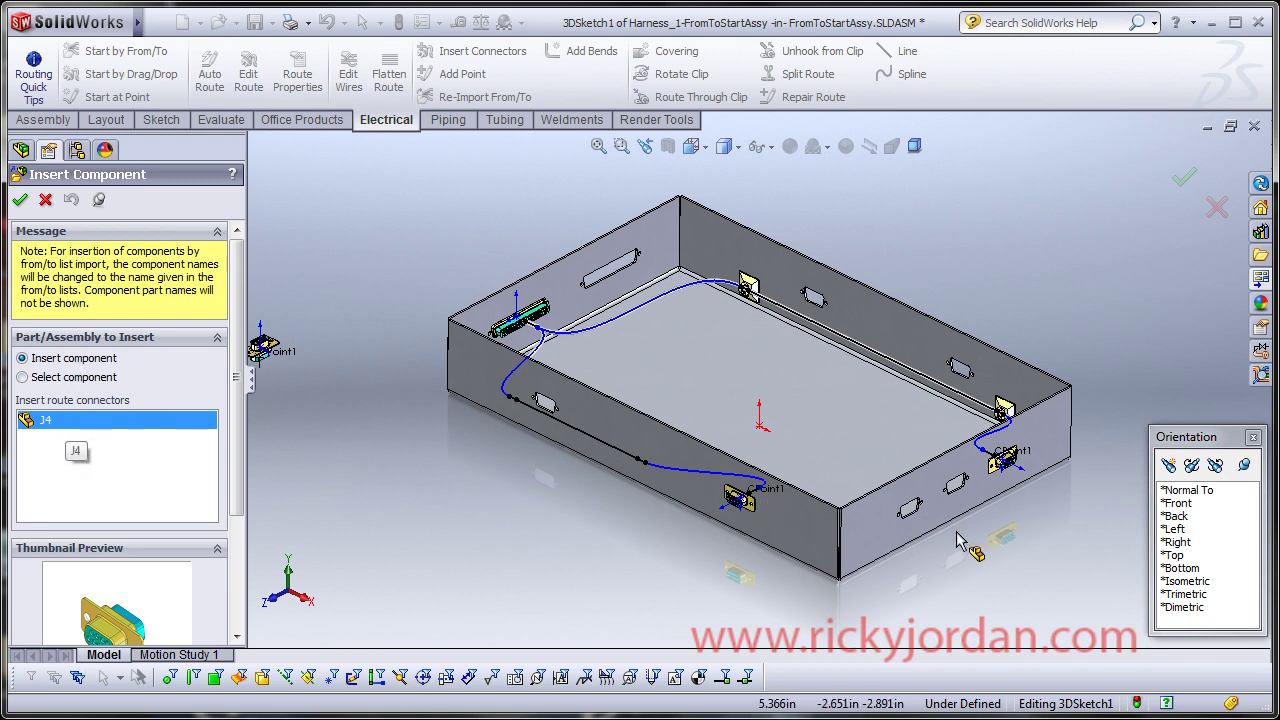
scroll(790, 447, down, 6)
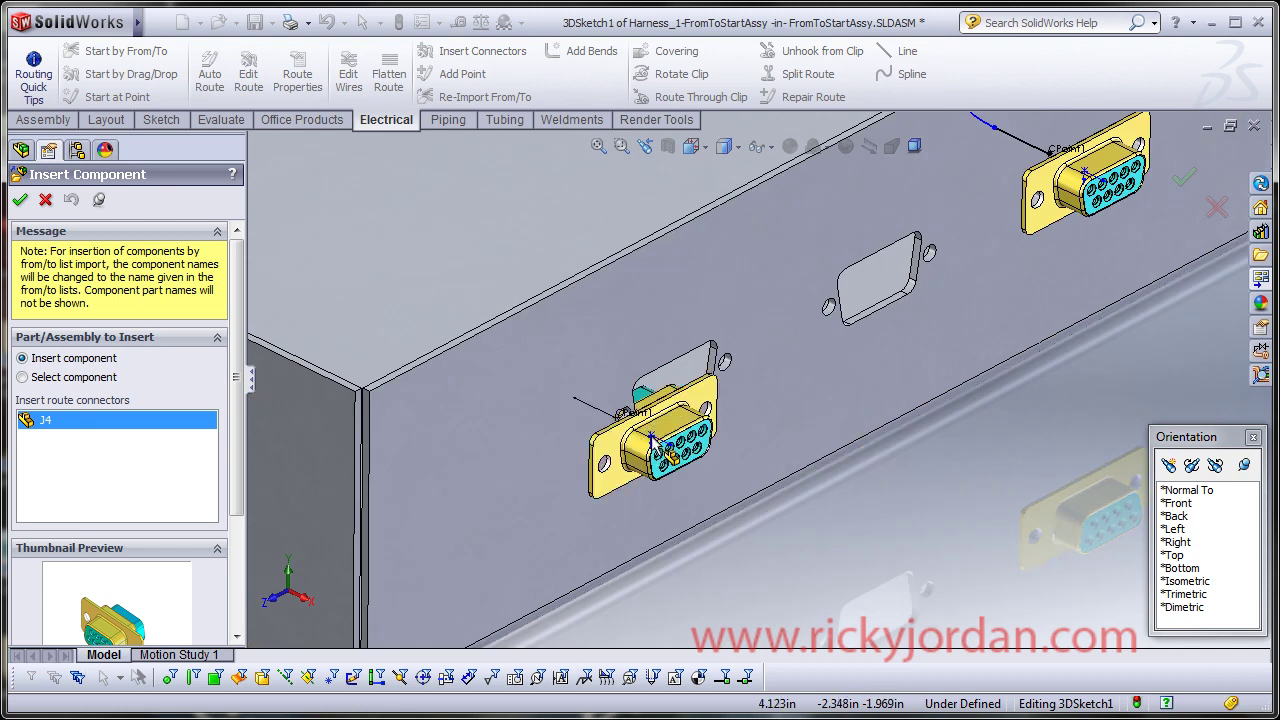
scroll(666, 392, up, 4)
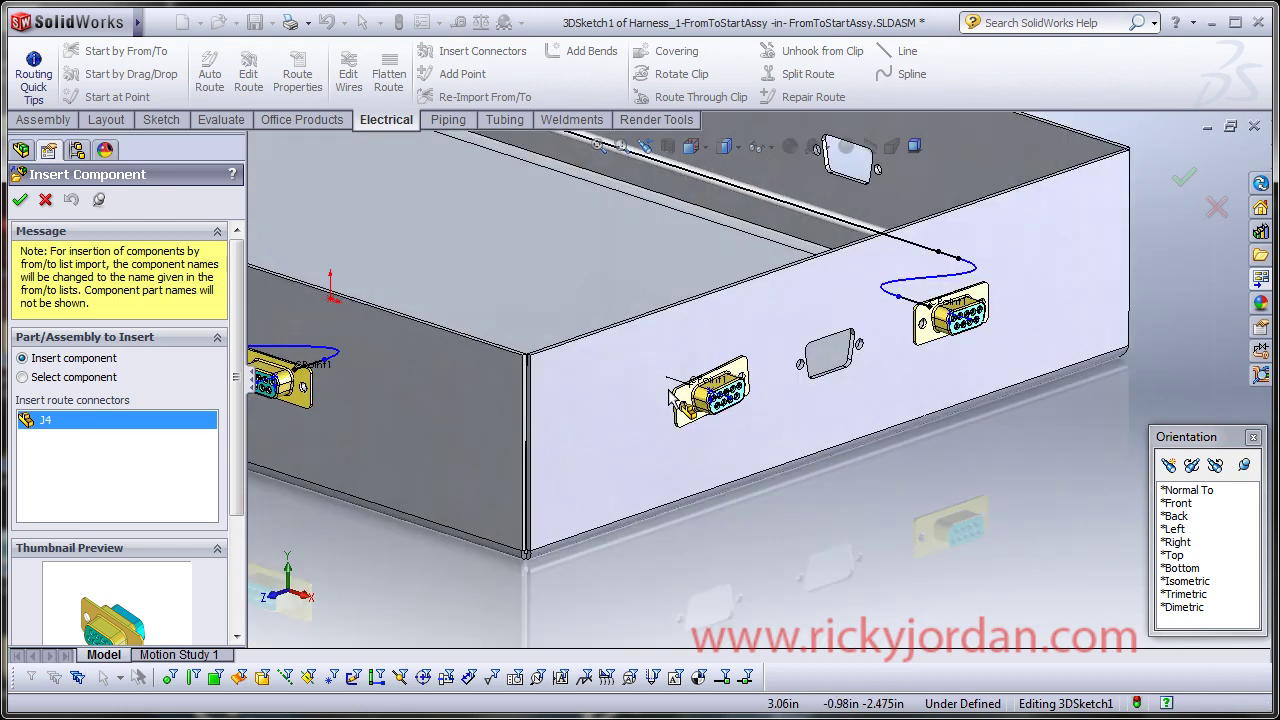
click(670, 396)
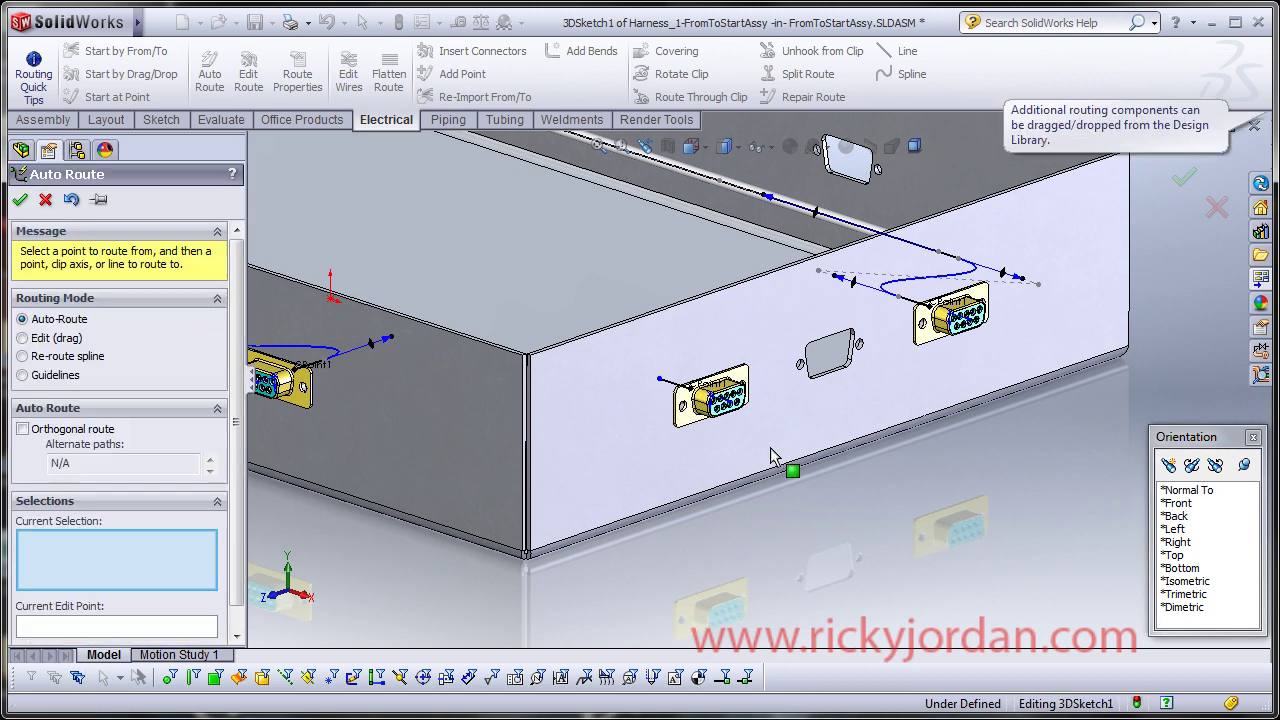
- Start a new wire at J4's CPoint1 and route it onto the wire tie clip's axis
middle_drag(700, 400, 668, 416)
scroll(662, 465, down, 3)
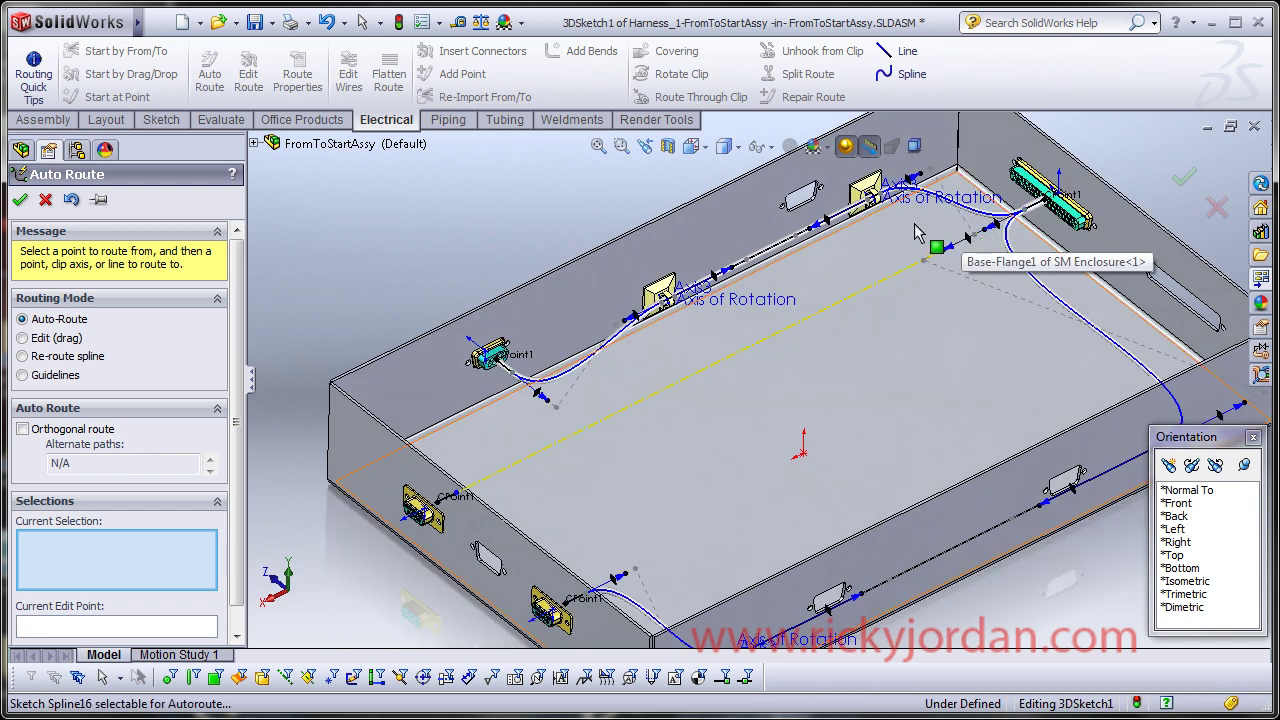
scroll(978, 217, down, 5)
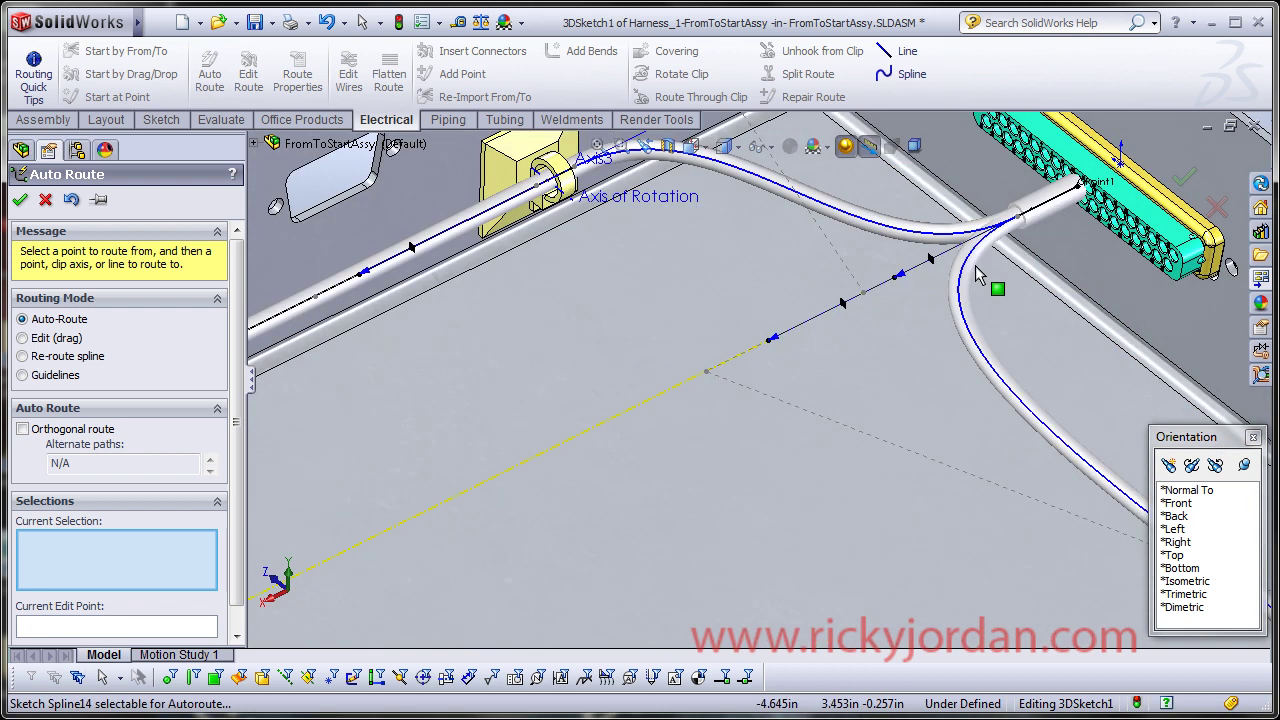
scroll(978, 275, down, 3)
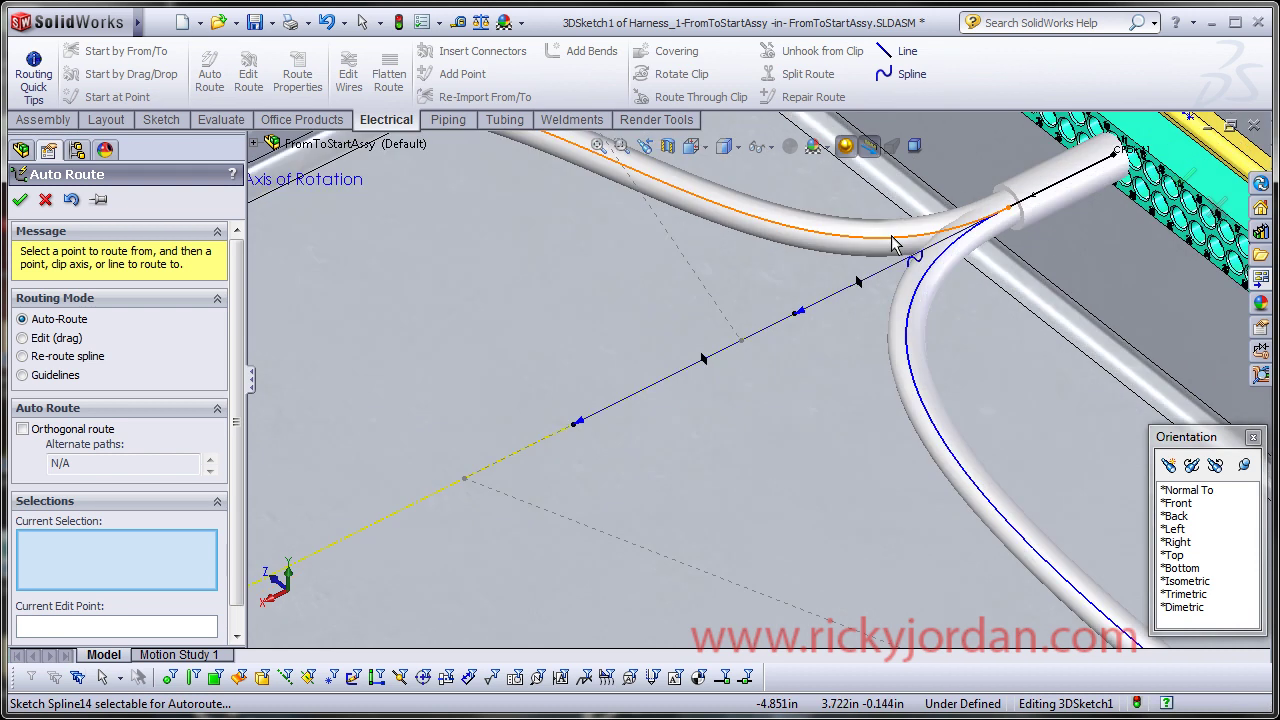
scroll(893, 243, up, 2)
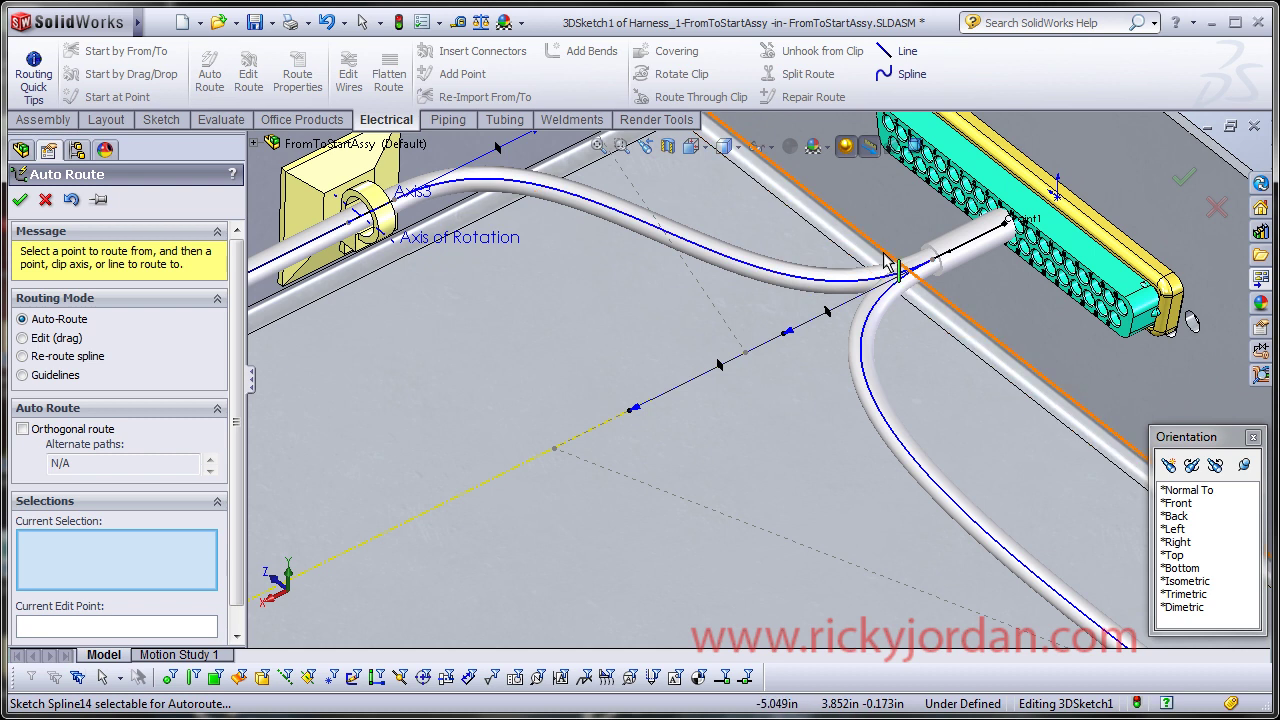
scroll(778, 318, up, 2)
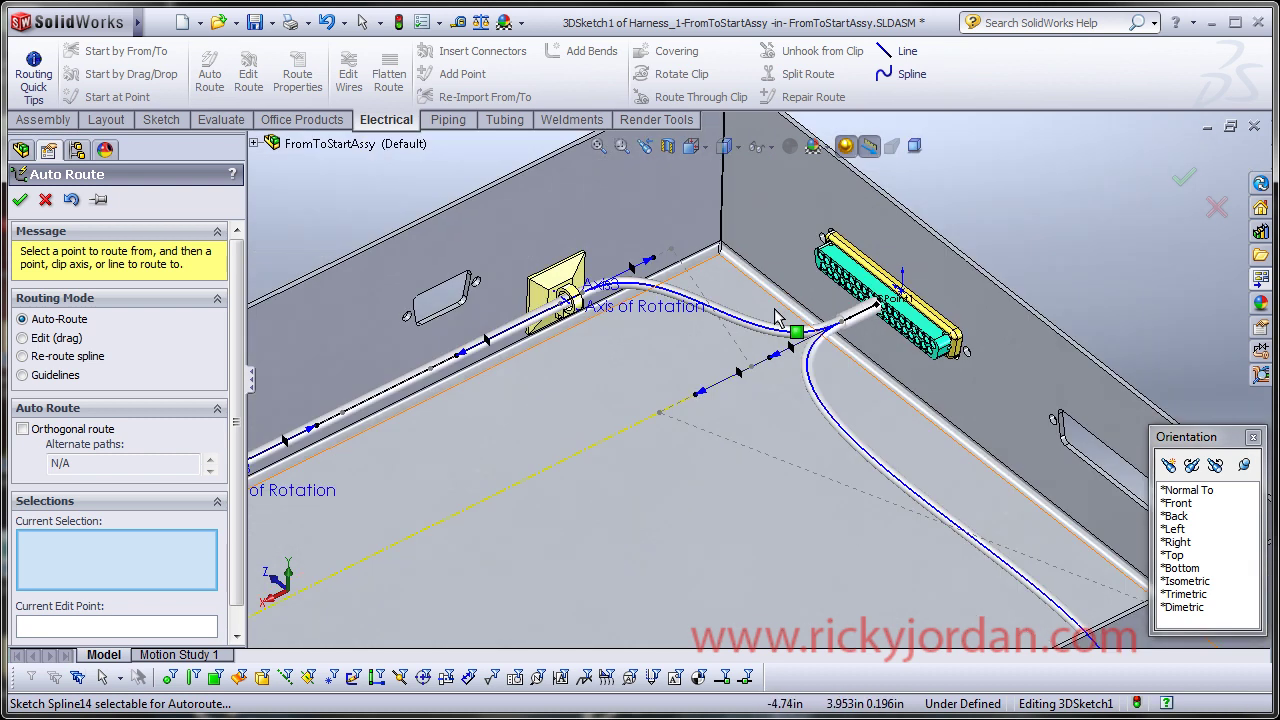
scroll(800, 328, up, 2)
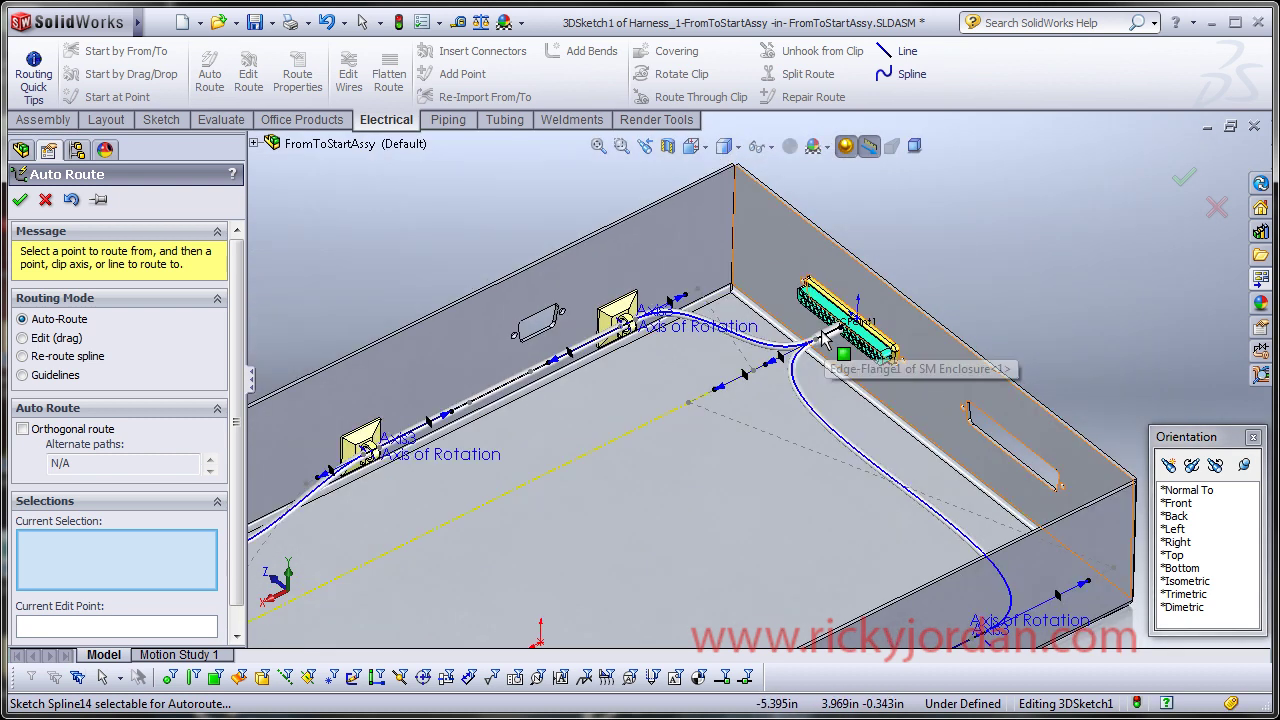
scroll(822, 340, up, 2)
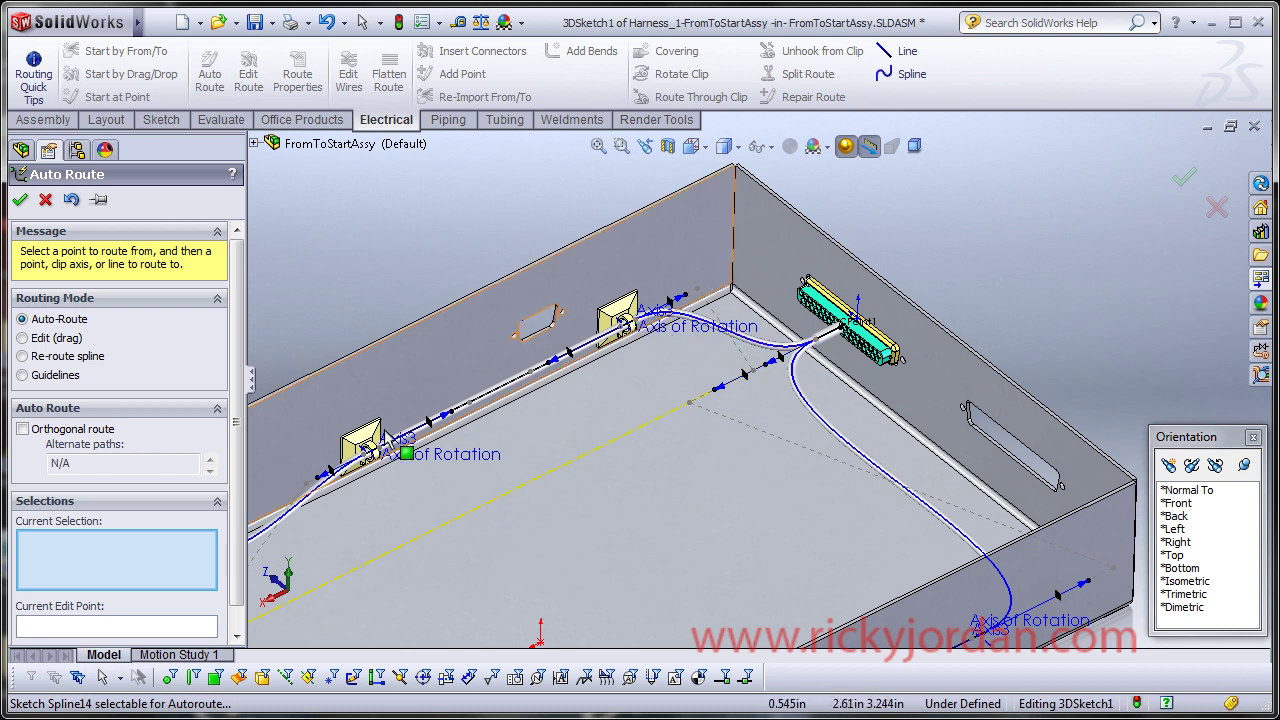
scroll(403, 515, up, 1)
scroll(405, 512, down, 3)
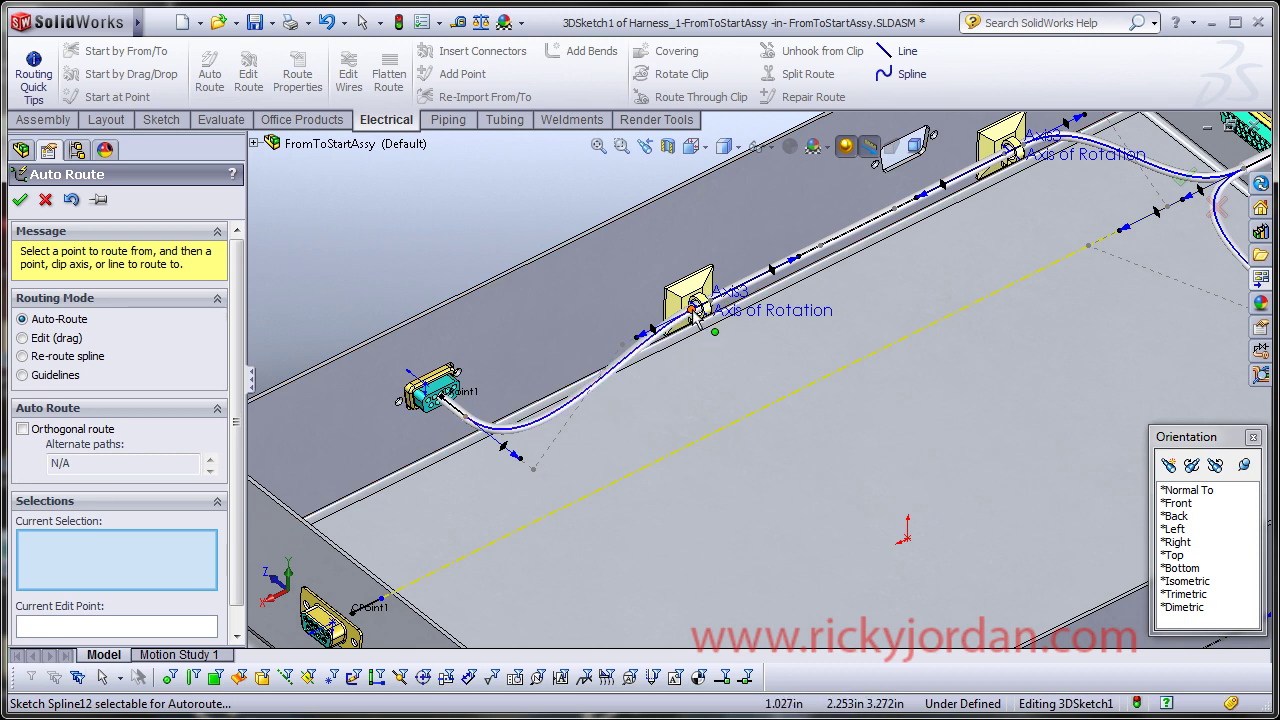
scroll(702, 425, up, 3)
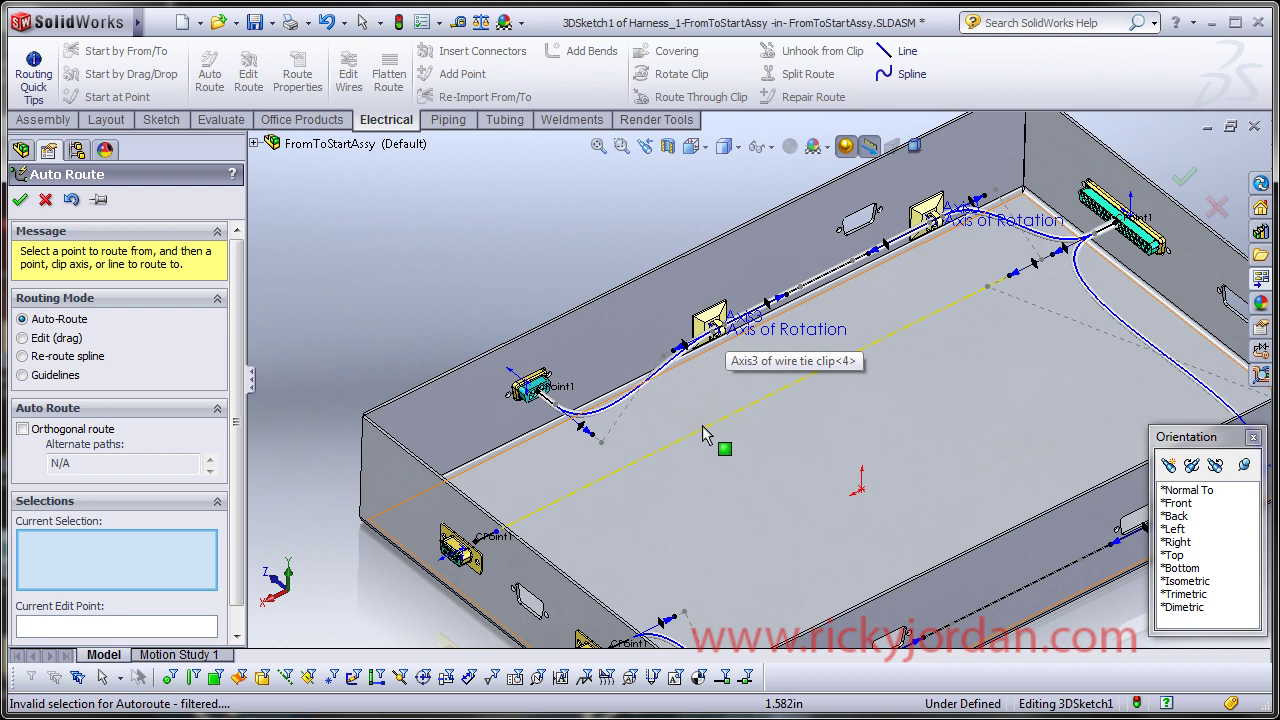
scroll(702, 430, down, 3)
scroll(622, 489, up, 3)
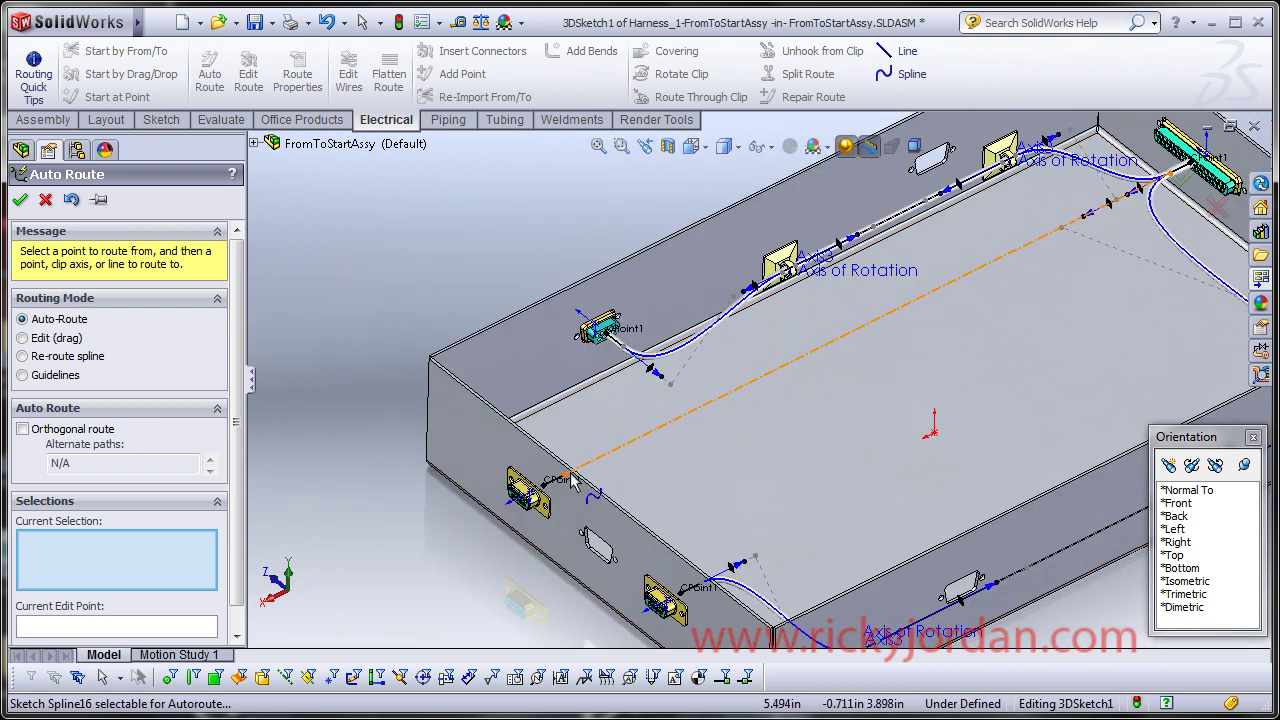
click(566, 477)
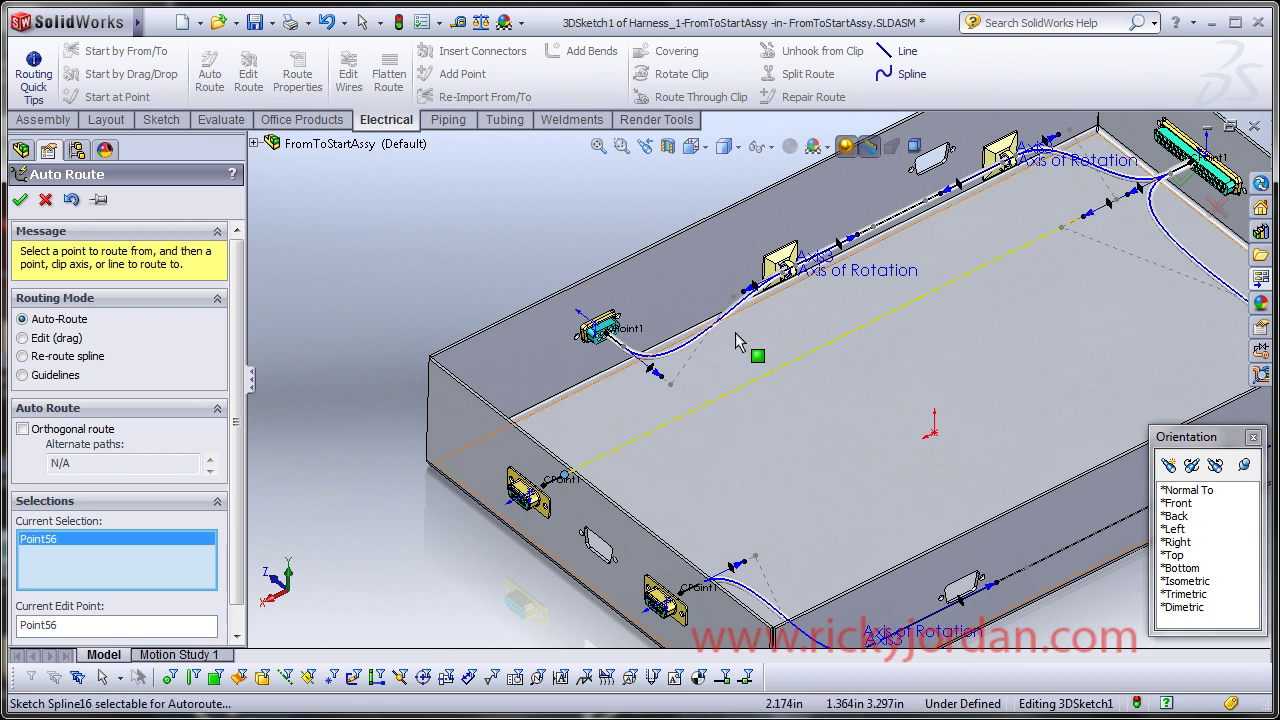
scroll(770, 258, down, 3)
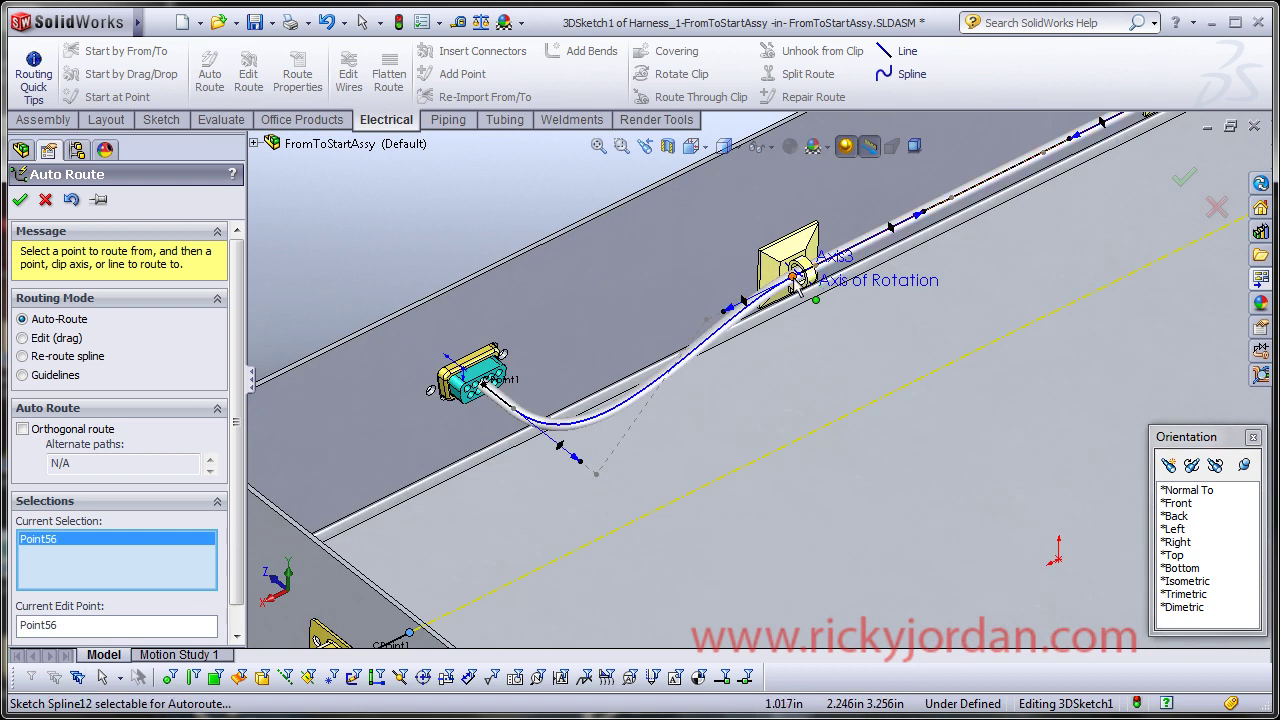
click(797, 281)
- Accept the routed spline from J4 to the clip, then zoom in on the left connector's wires
scroll(752, 352, up, 3)
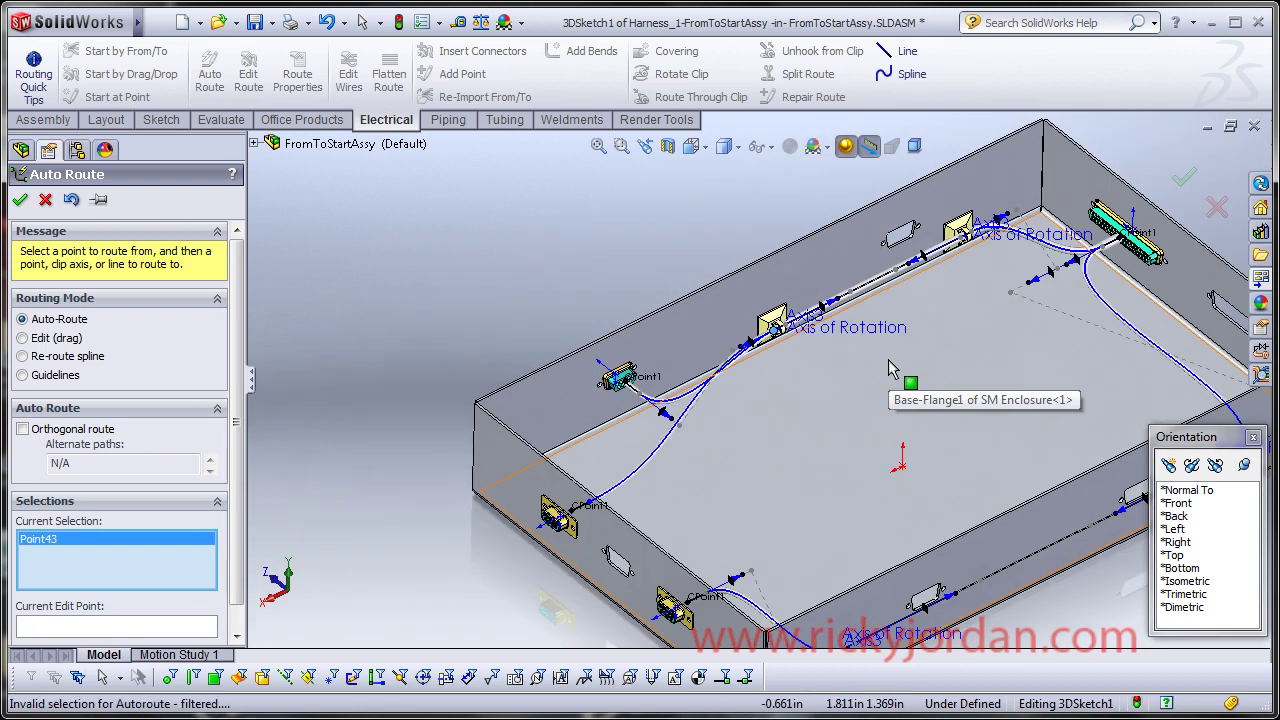
ctrl+middle_drag(893, 370, 660, 340)
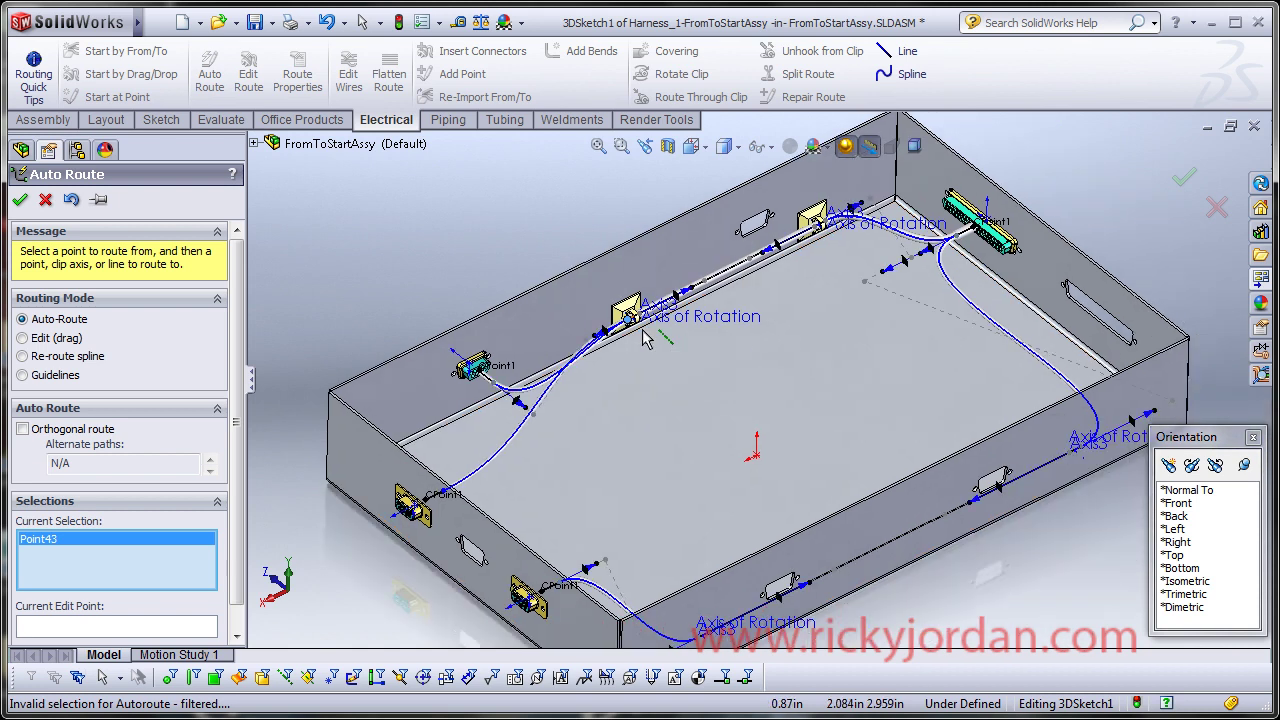
scroll(703, 350, down, 2)
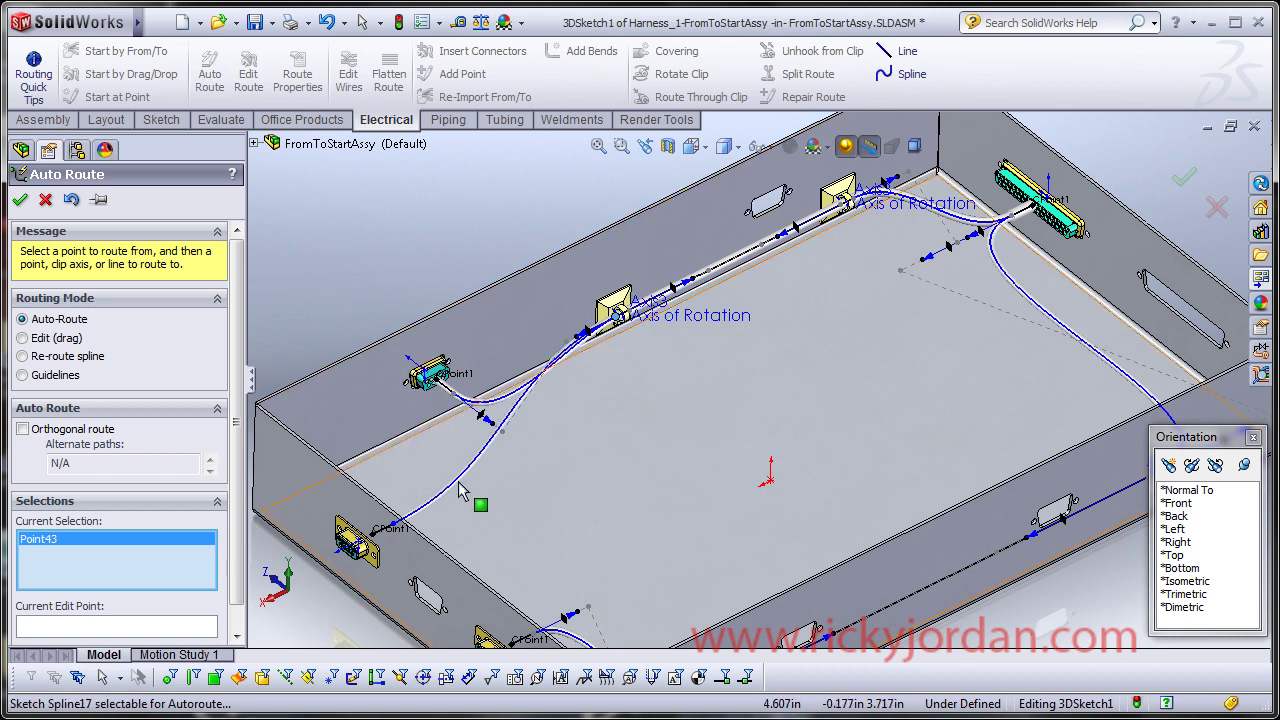
click(535, 390)
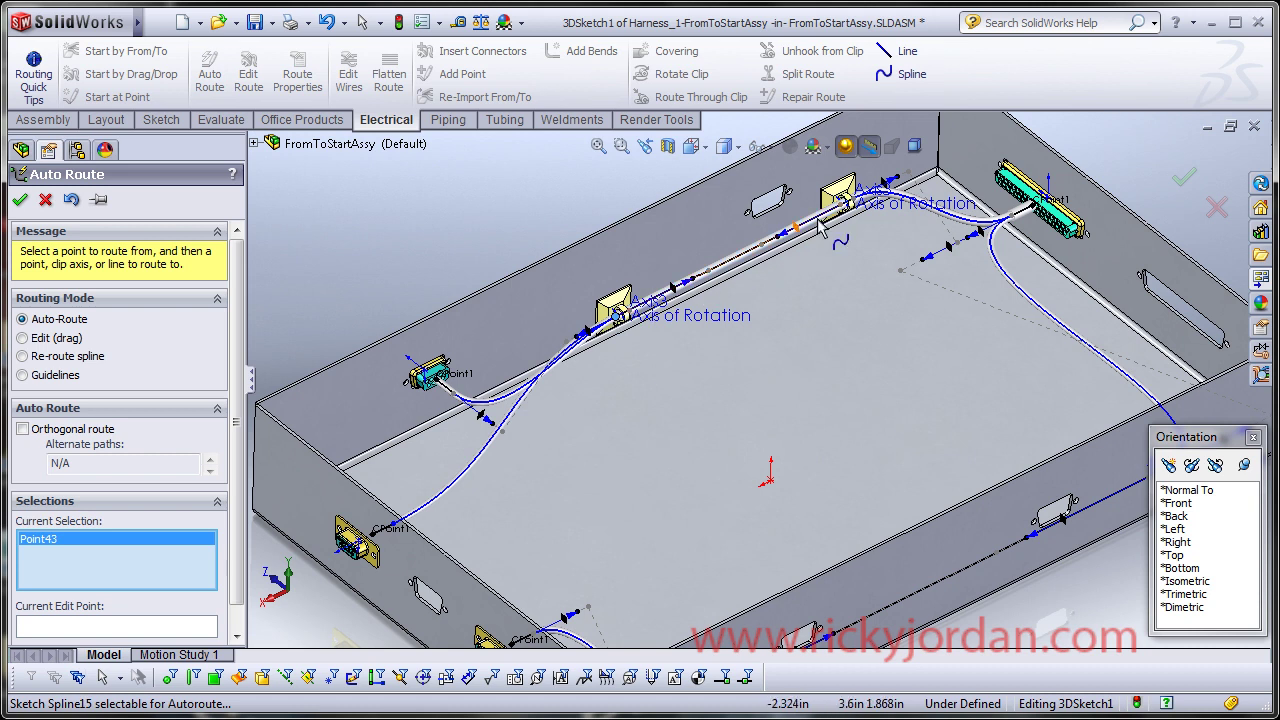
scroll(928, 250, down, 4)
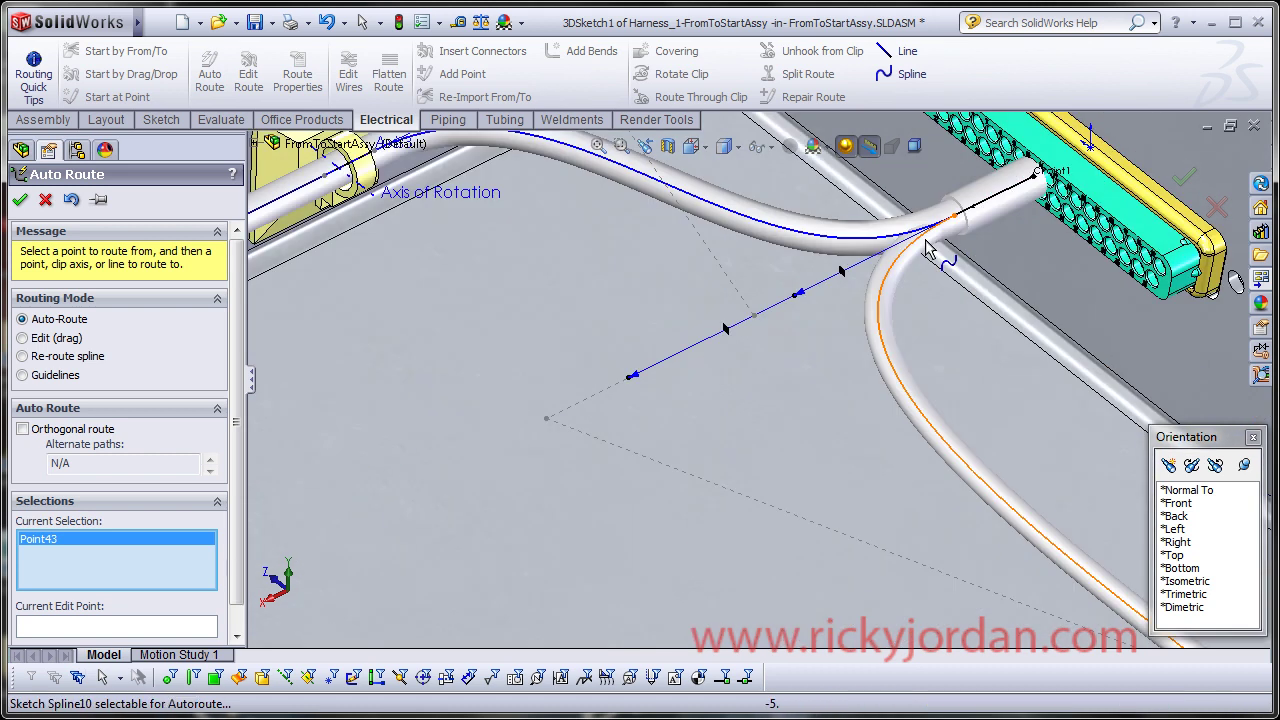
scroll(826, 256, down, 3)
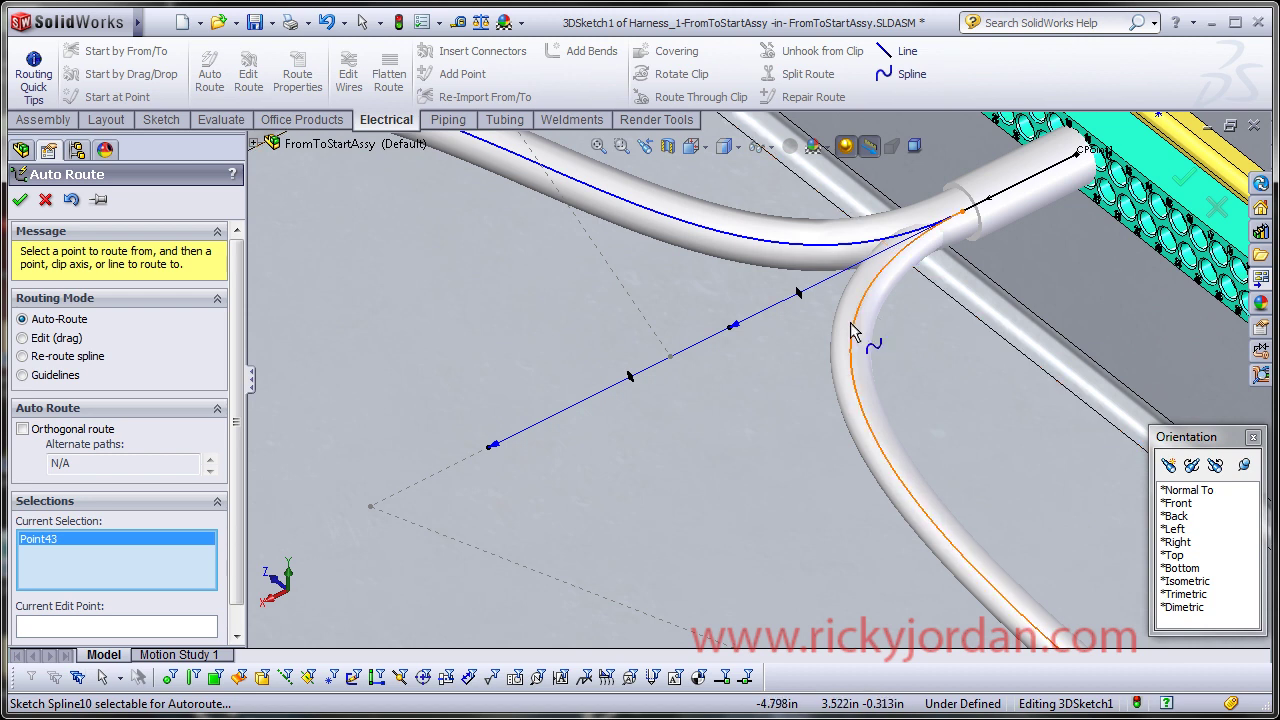
scroll(803, 278, up, 2)
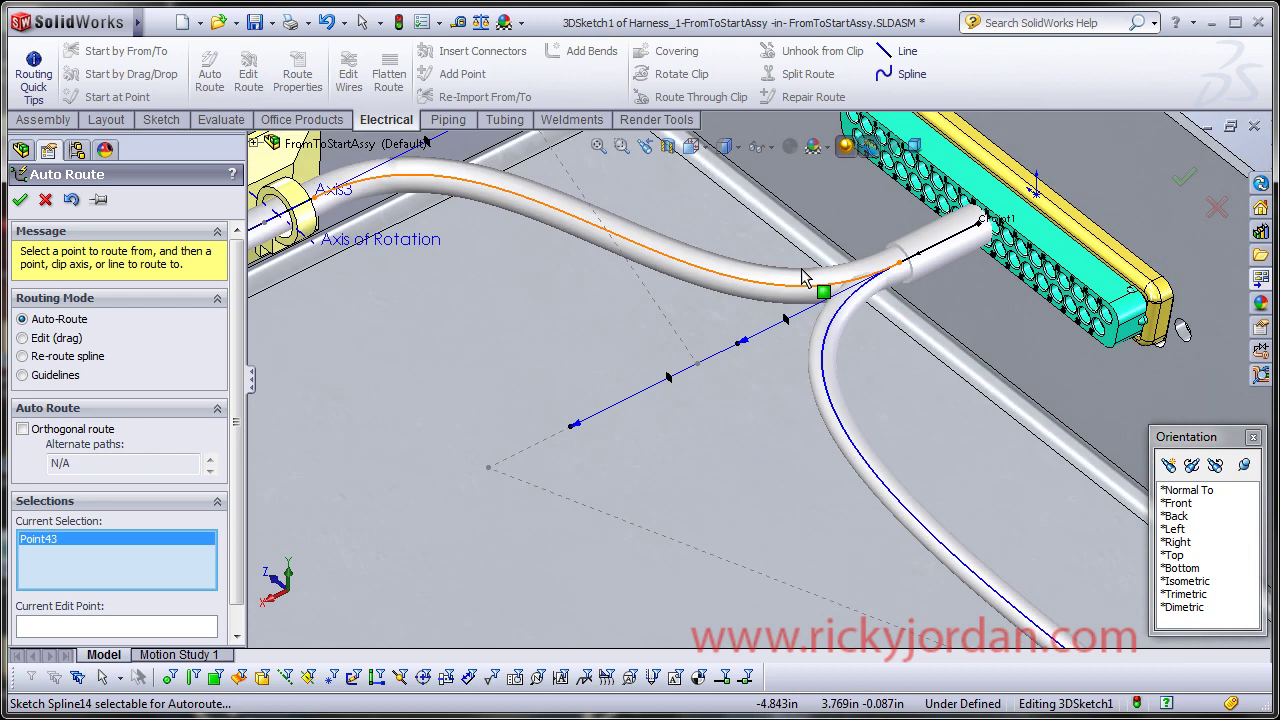
scroll(805, 285, up, 1)
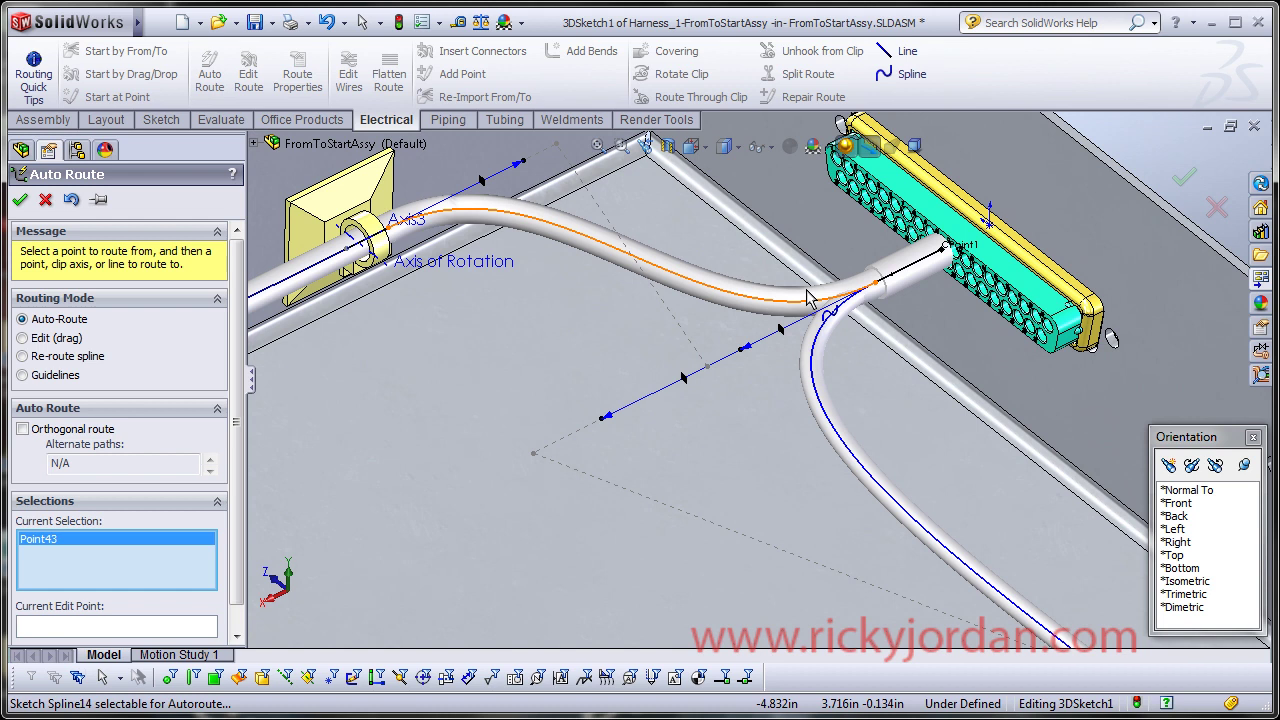
scroll(800, 310, down, 1)
scroll(795, 338, down, 1)
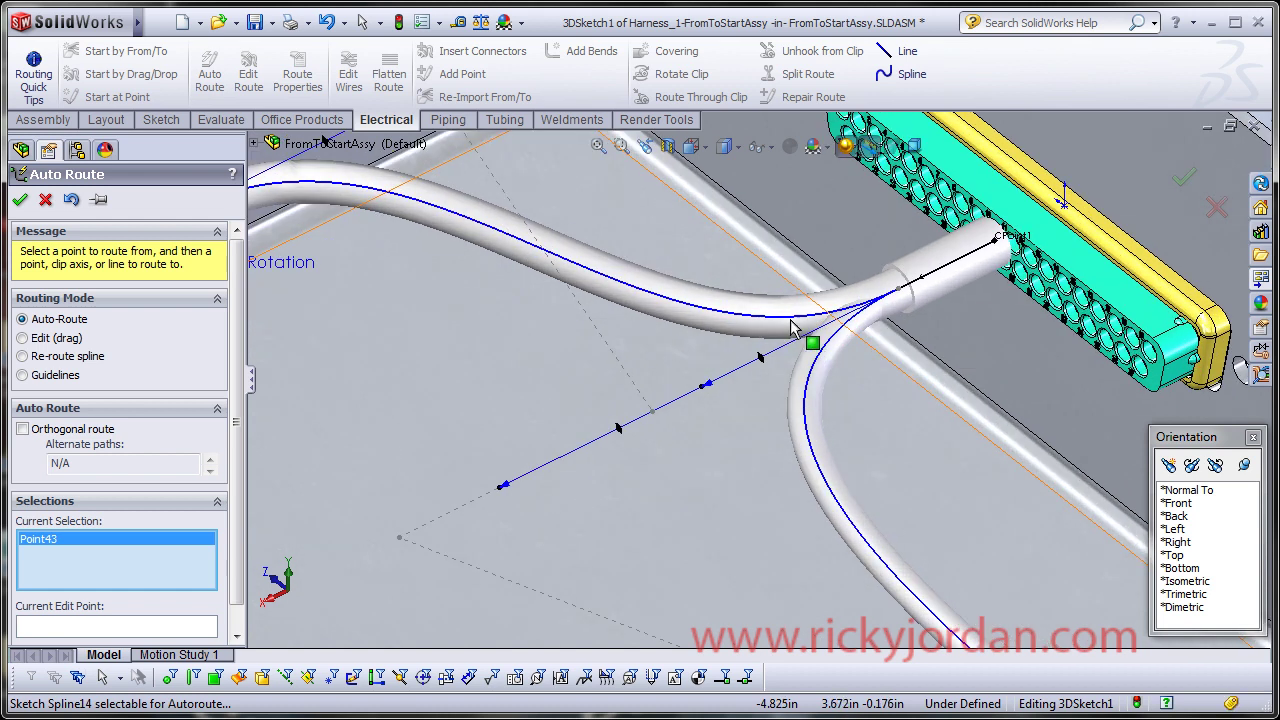
scroll(805, 340, up, 5)
scroll(489, 481, up, 2)
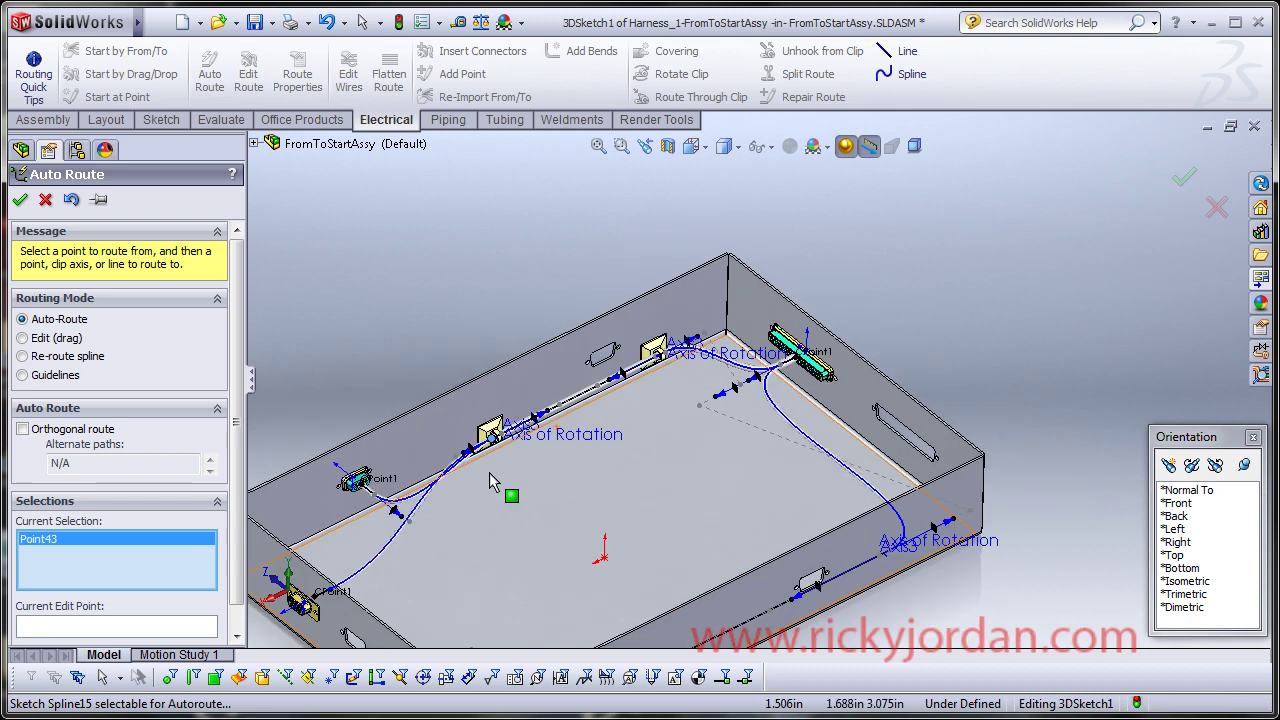
scroll(492, 531, down, 3)
ctrl+middle_drag(492, 531, 743, 304)
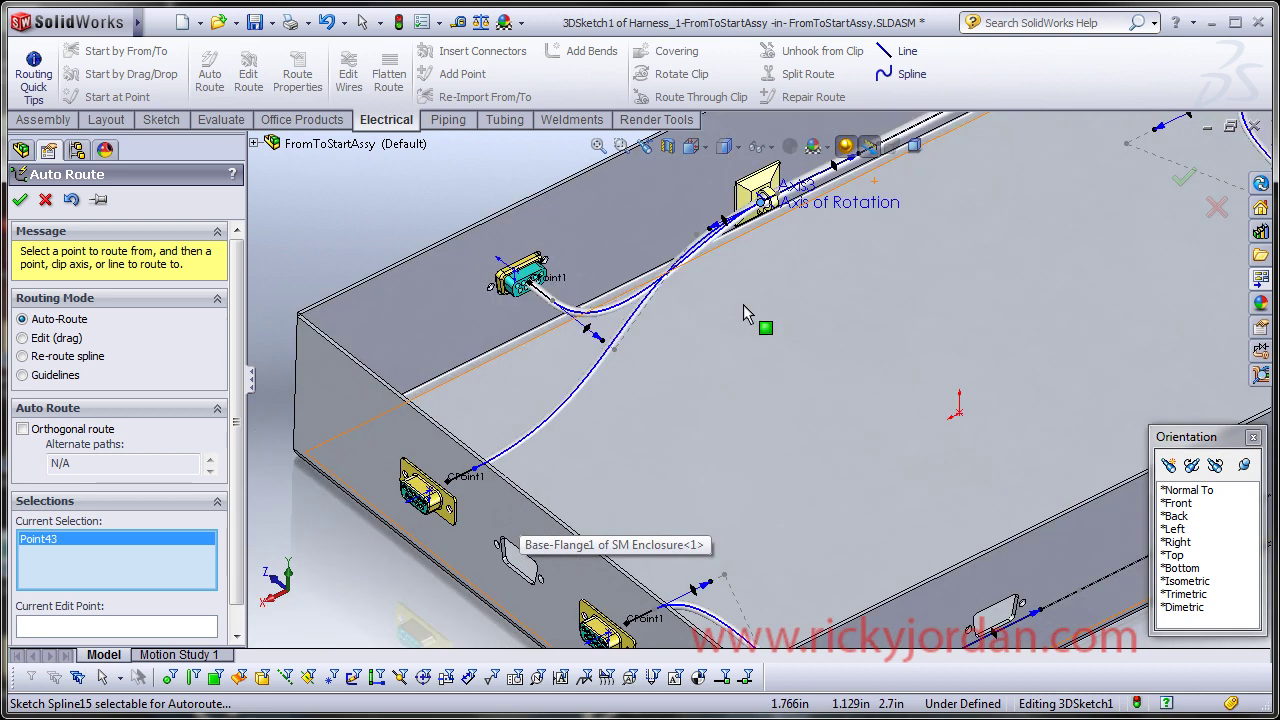
click(20, 205)
middle_drag(560, 380, 862, 565)
scroll(609, 366, up, 5)
scroll(970, 510, down, 3)
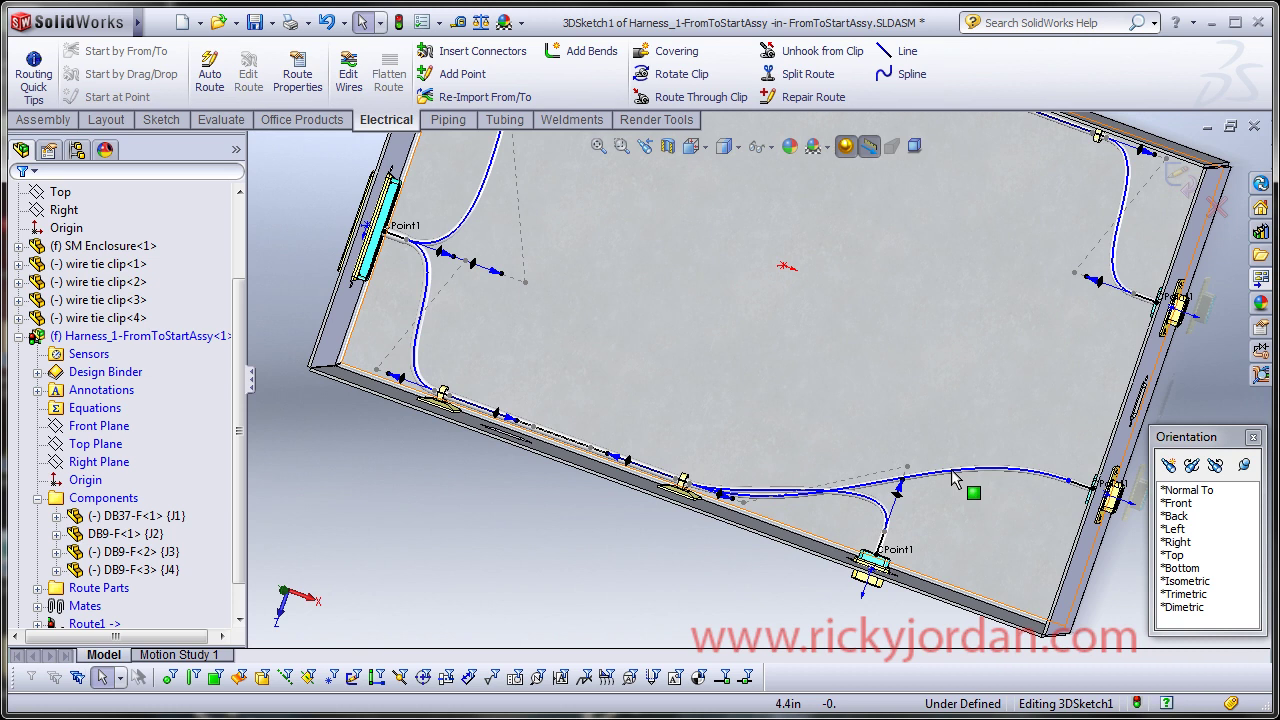
middle_drag(1030, 535, 900, 495)
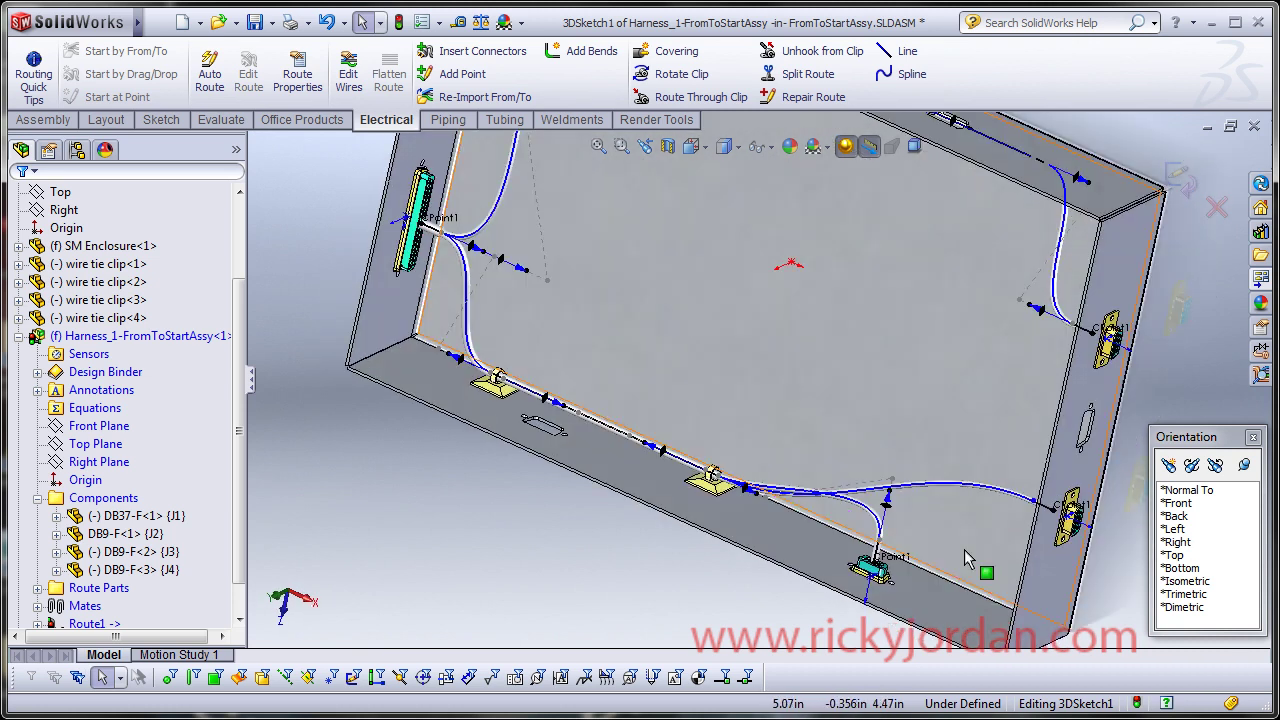
scroll(897, 492, down, 3)
scroll(897, 492, down, 2)
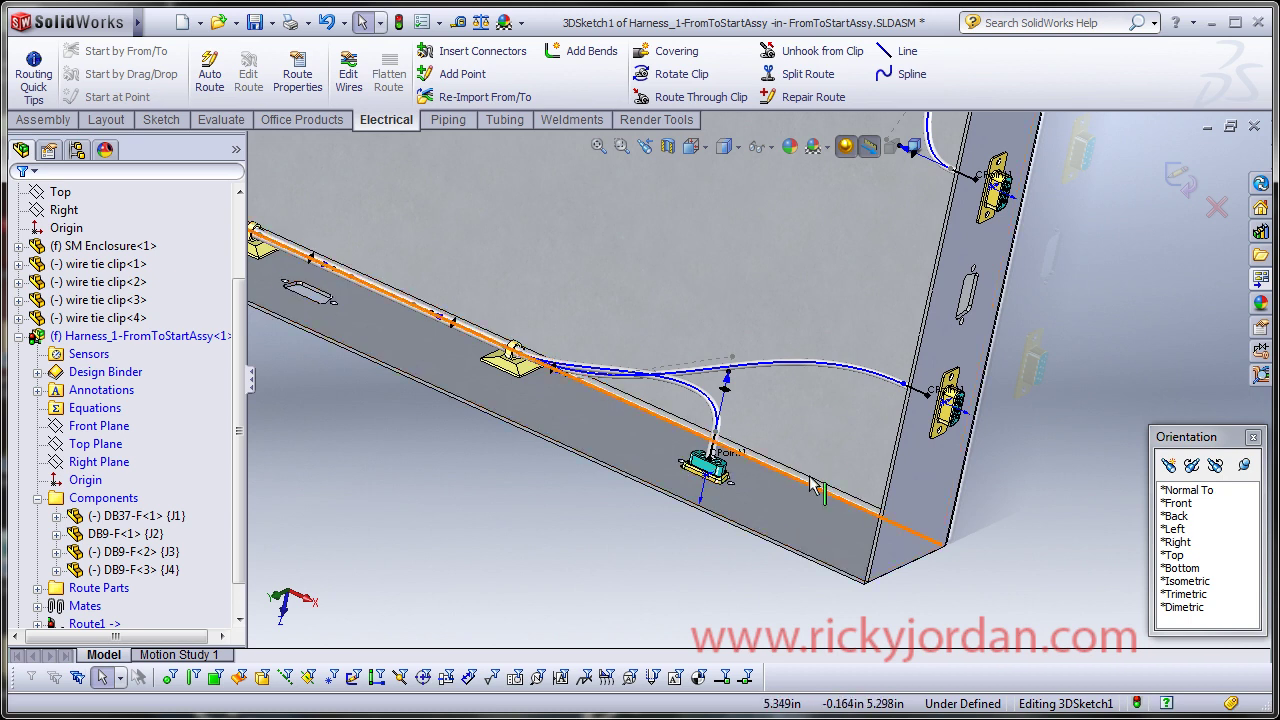
middle_drag(808, 375, 850, 400)
scroll(847, 338, up, 3)
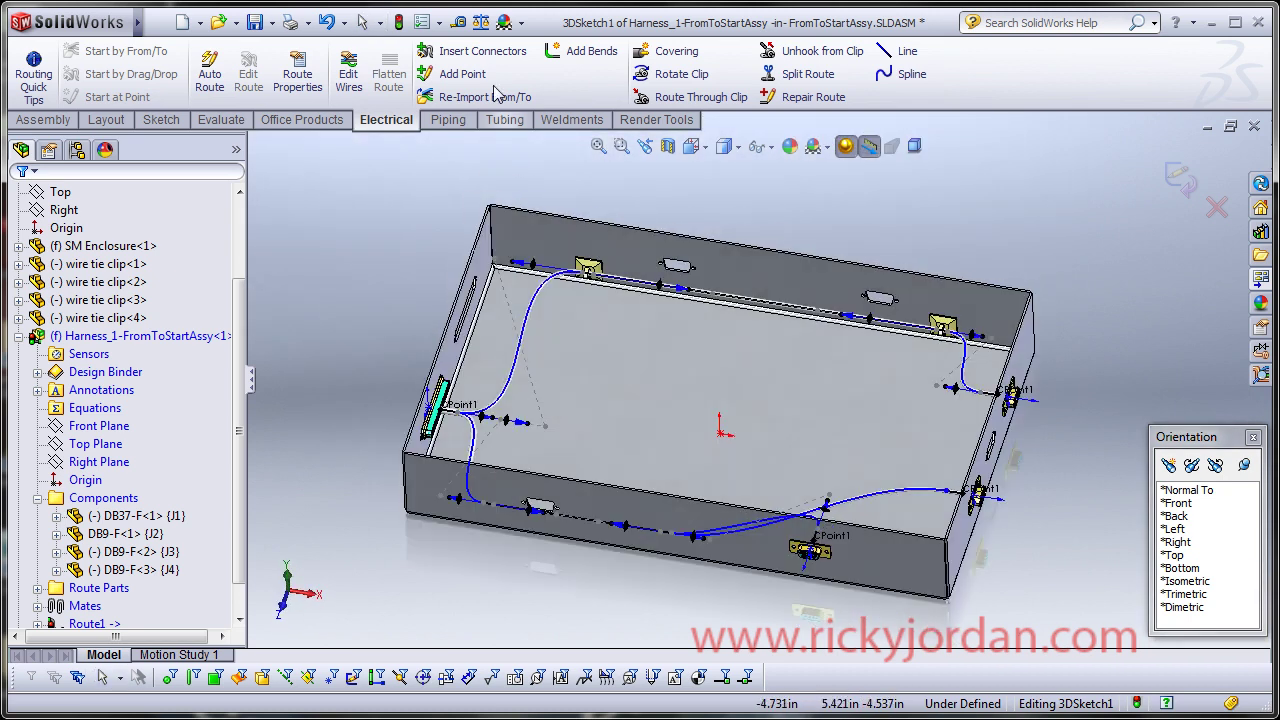
- Review the Edit Wires attribute table, where LINE1–LINE3 run from J1 to J4 at 18.676in
click(350, 75)
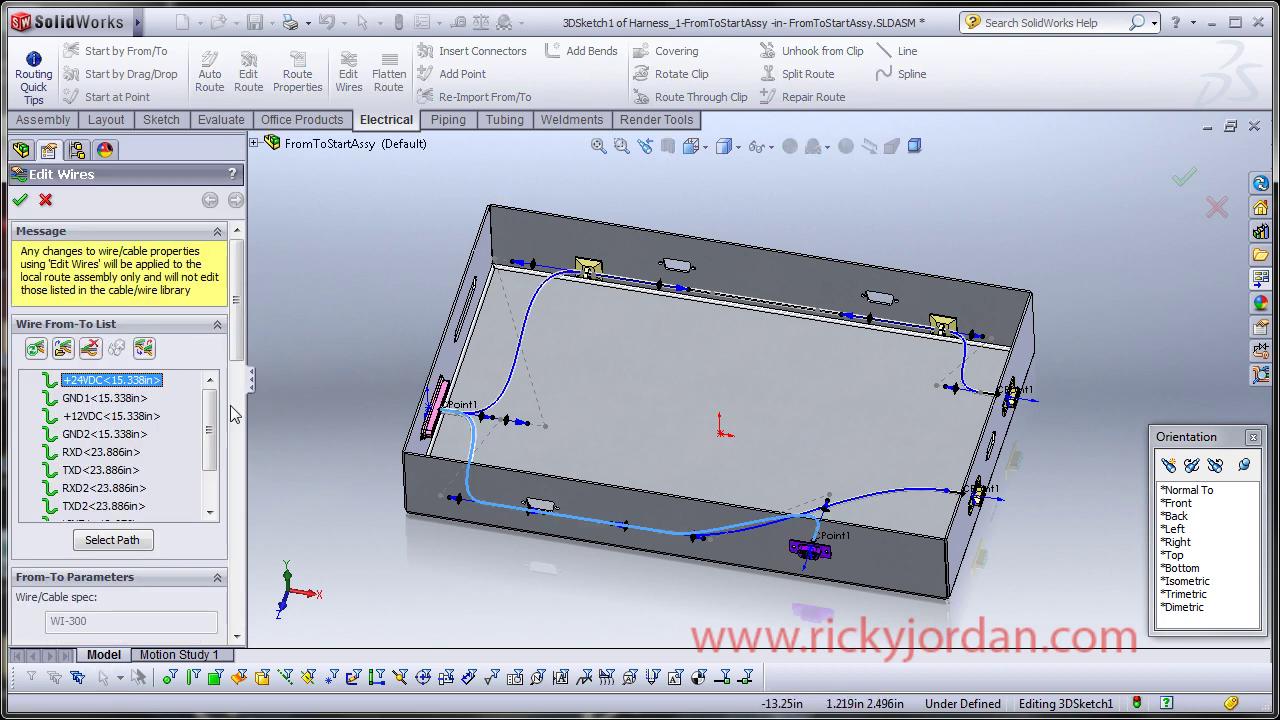
scroll(130, 480, down, 1)
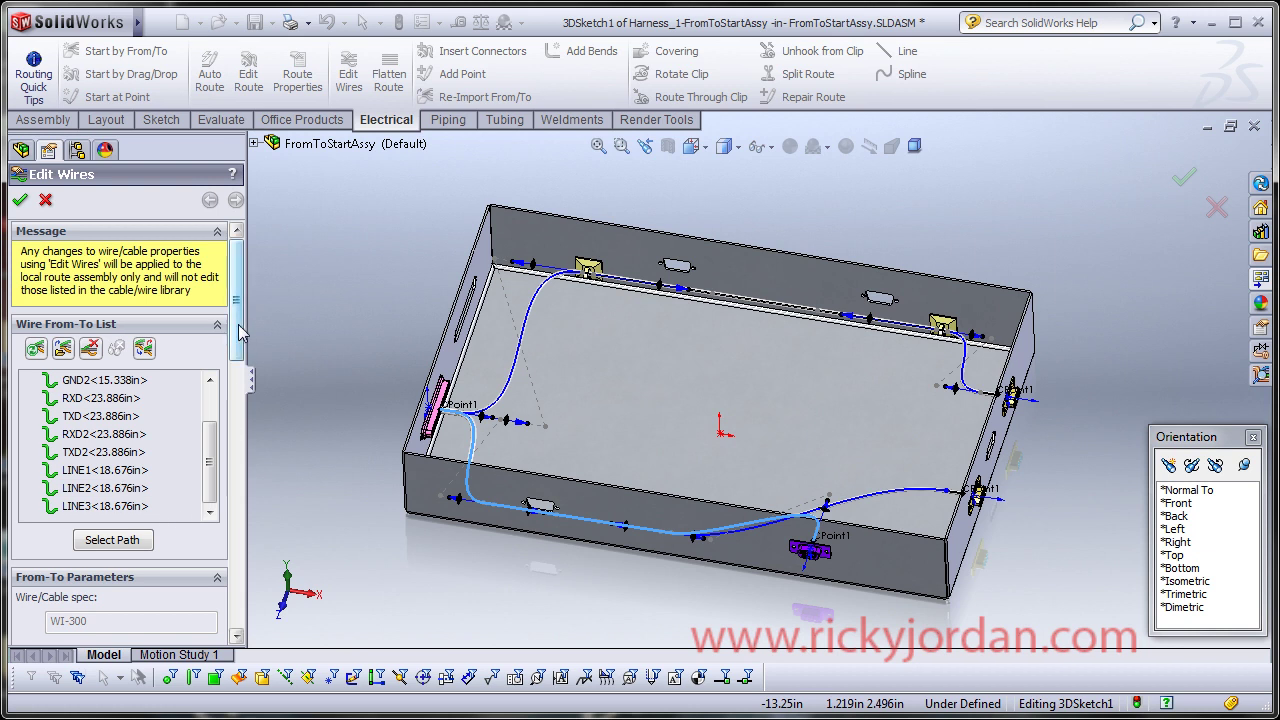
drag(240, 333, 232, 636)
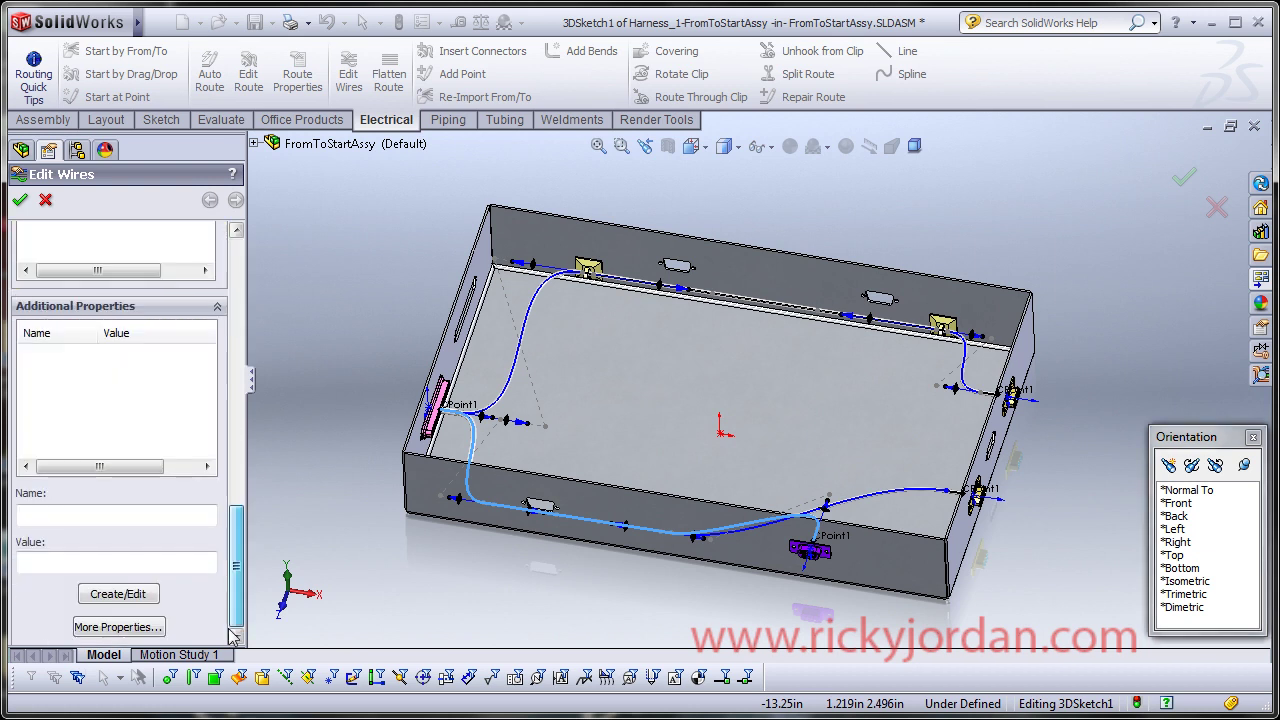
click(118, 627)
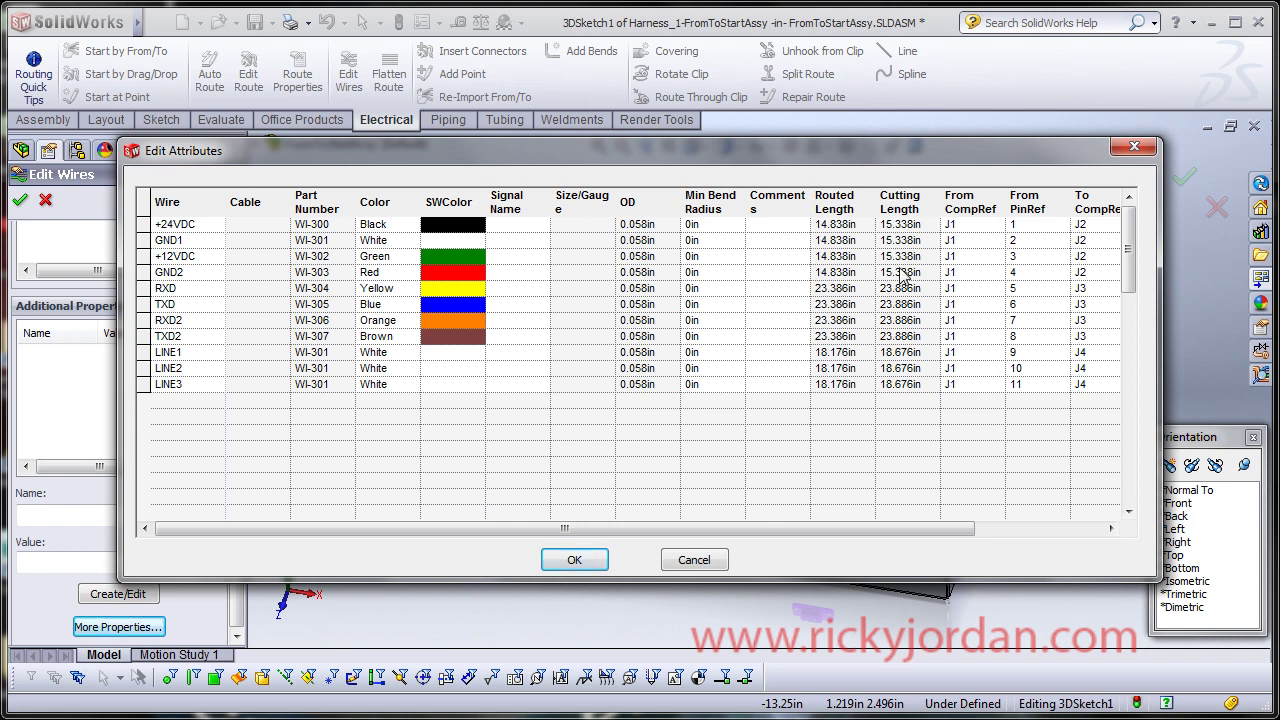
click(572, 559)
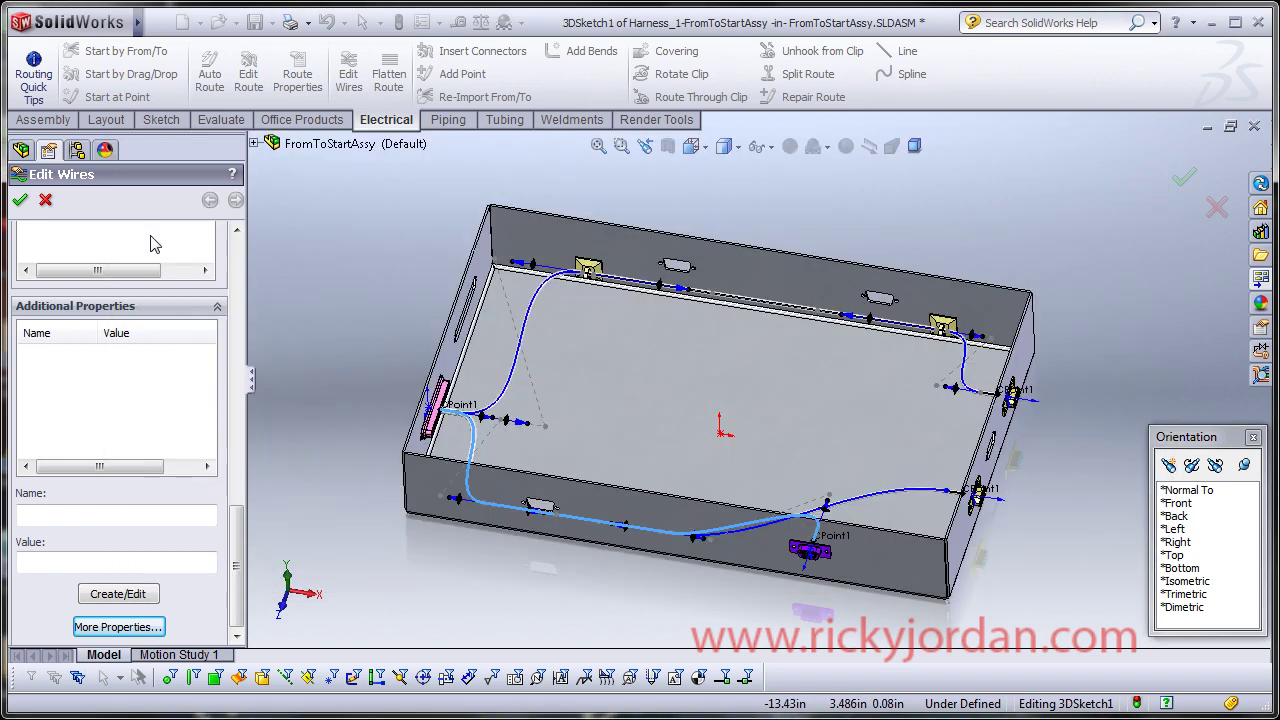
- Accept the wire edits, leave the route sketch, and select Harness_1-FromToStartAssy<1> in the assembly tree
click(20, 200)
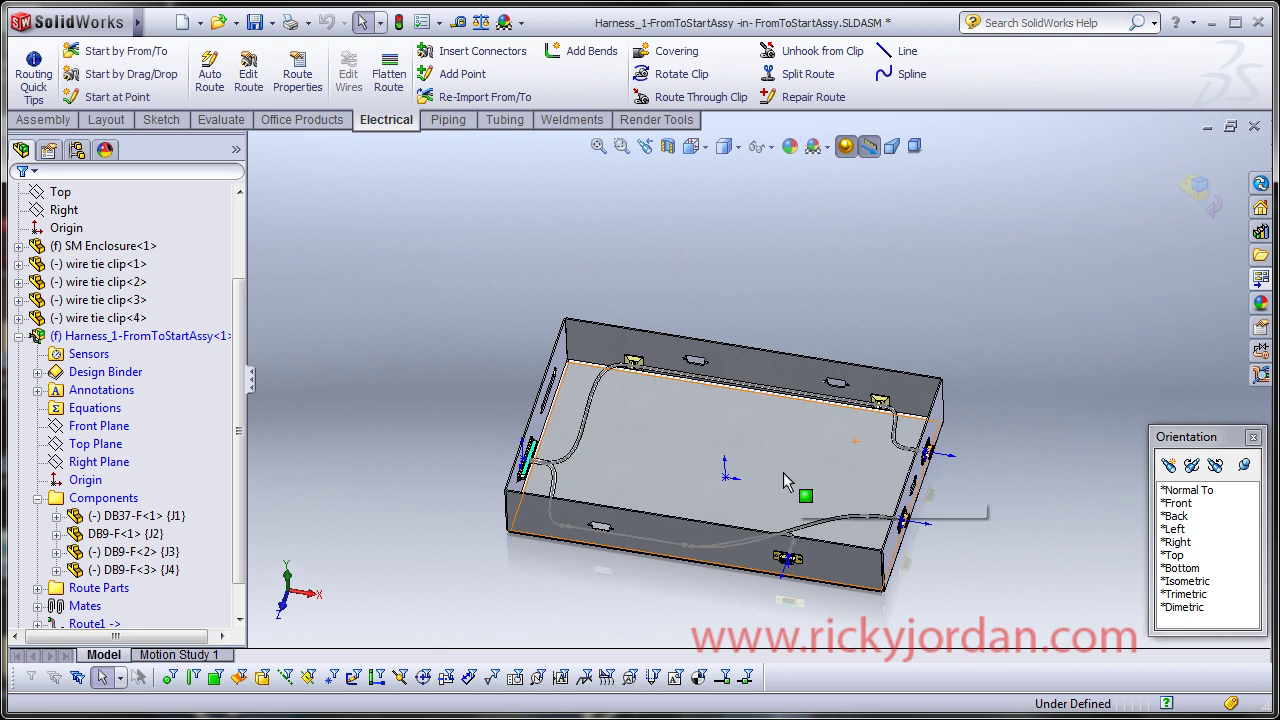
mouse_move(783, 472)
middle_down()
mouse_move(745, 446)
mouse_move(771, 457)
mouse_move(743, 343)
mouse_move(750, 420)
middle_up()
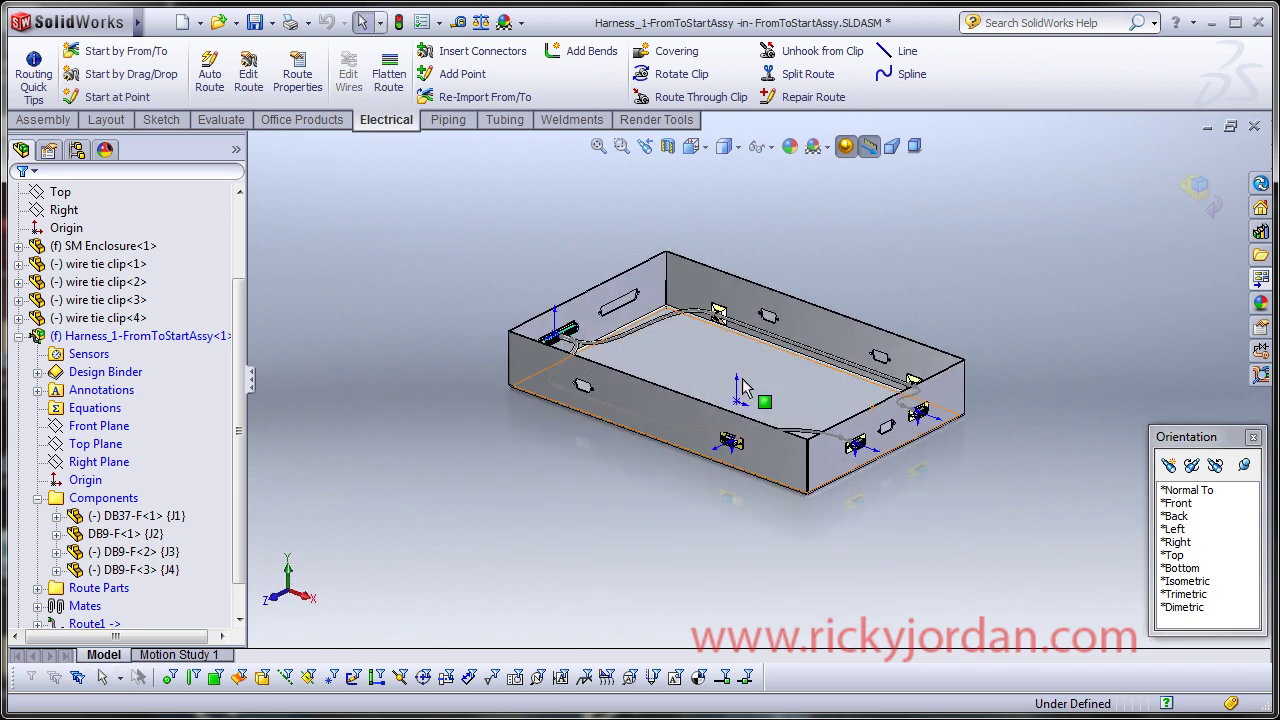
click(1206, 196)
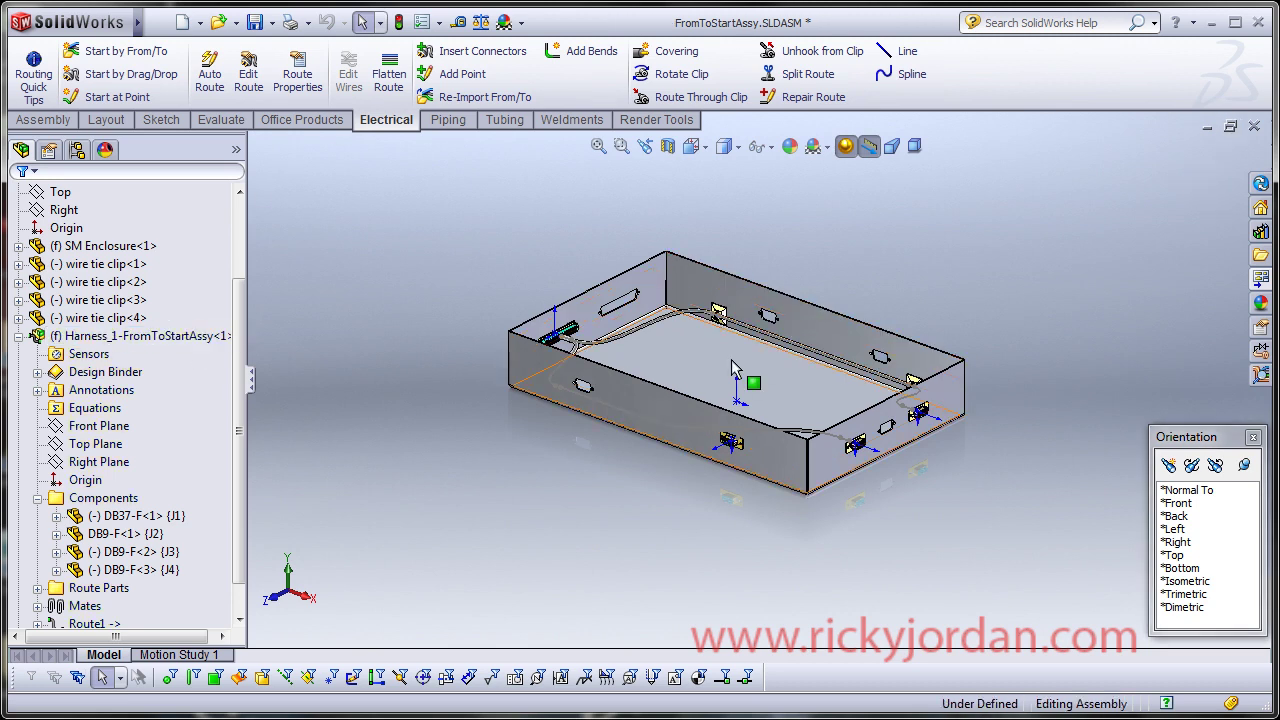
middle_drag(730, 334, 722, 365)
scroll(739, 380, up, 2)
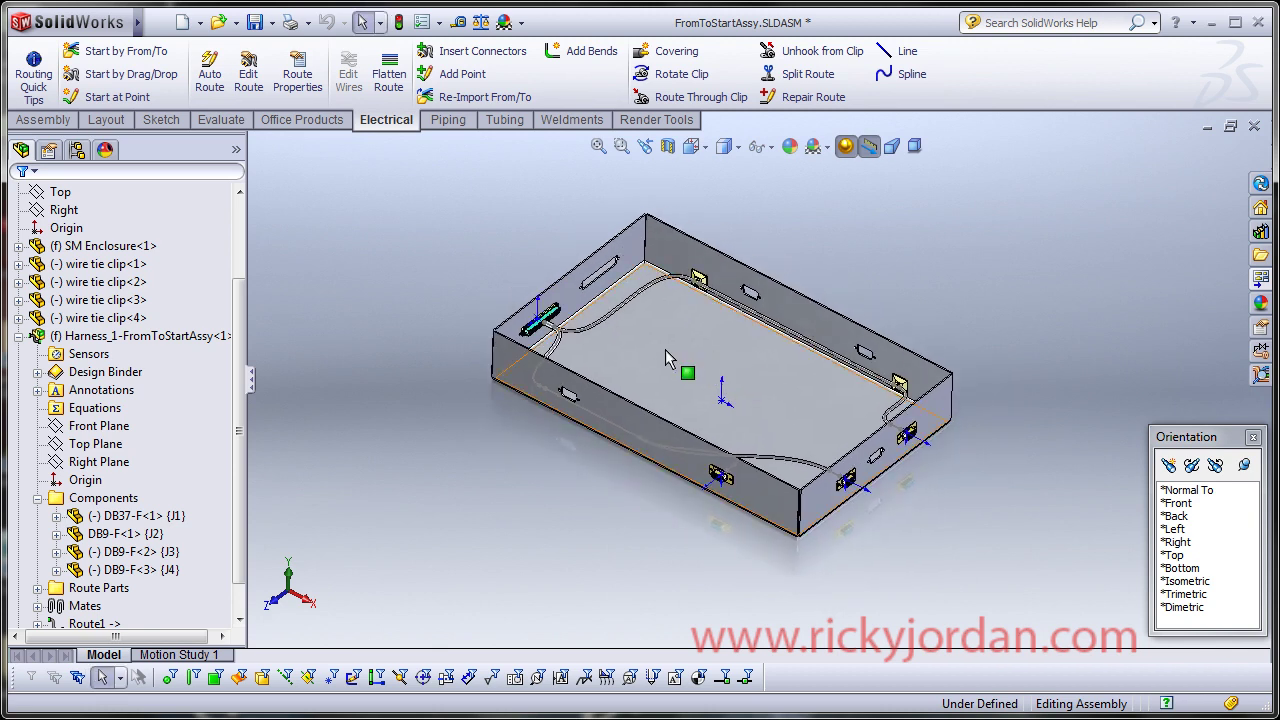
click(186, 345)
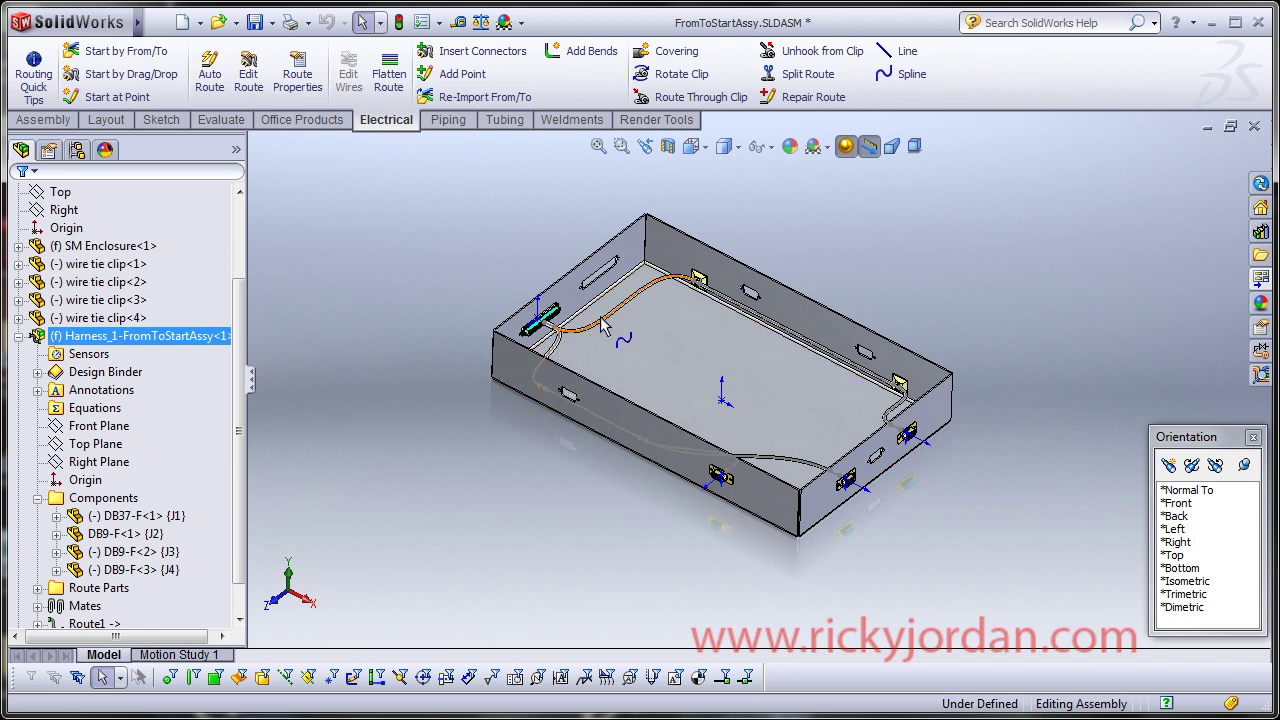
- Flatten Harness_1 as an Annotation route showing lengths like 5.236in, 9.102in and 22.886in
right_click(190, 337)
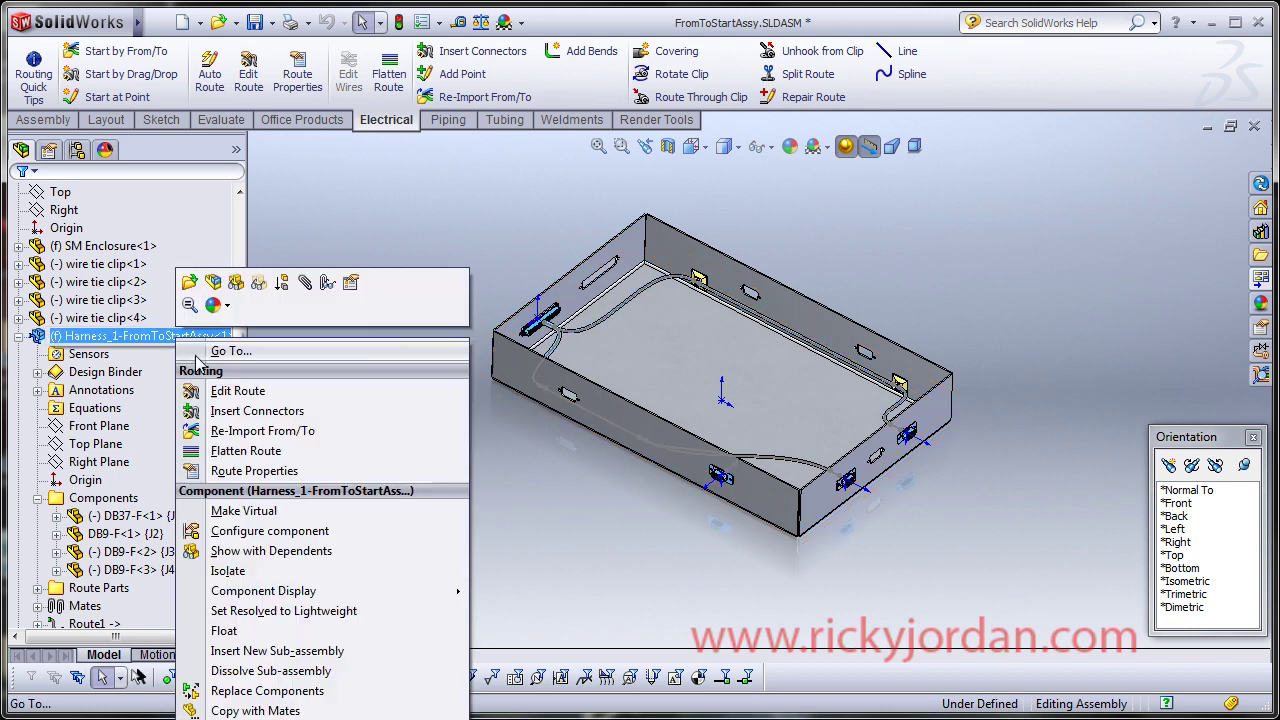
click(246, 451)
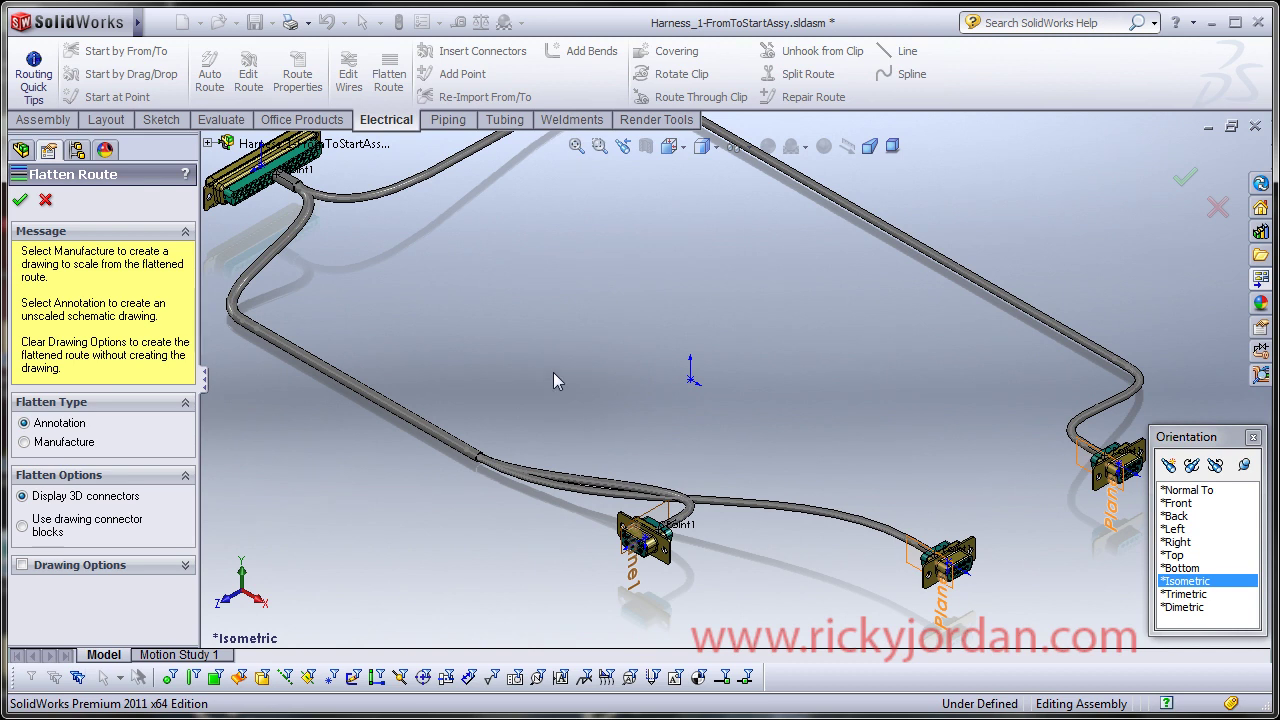
key(f)
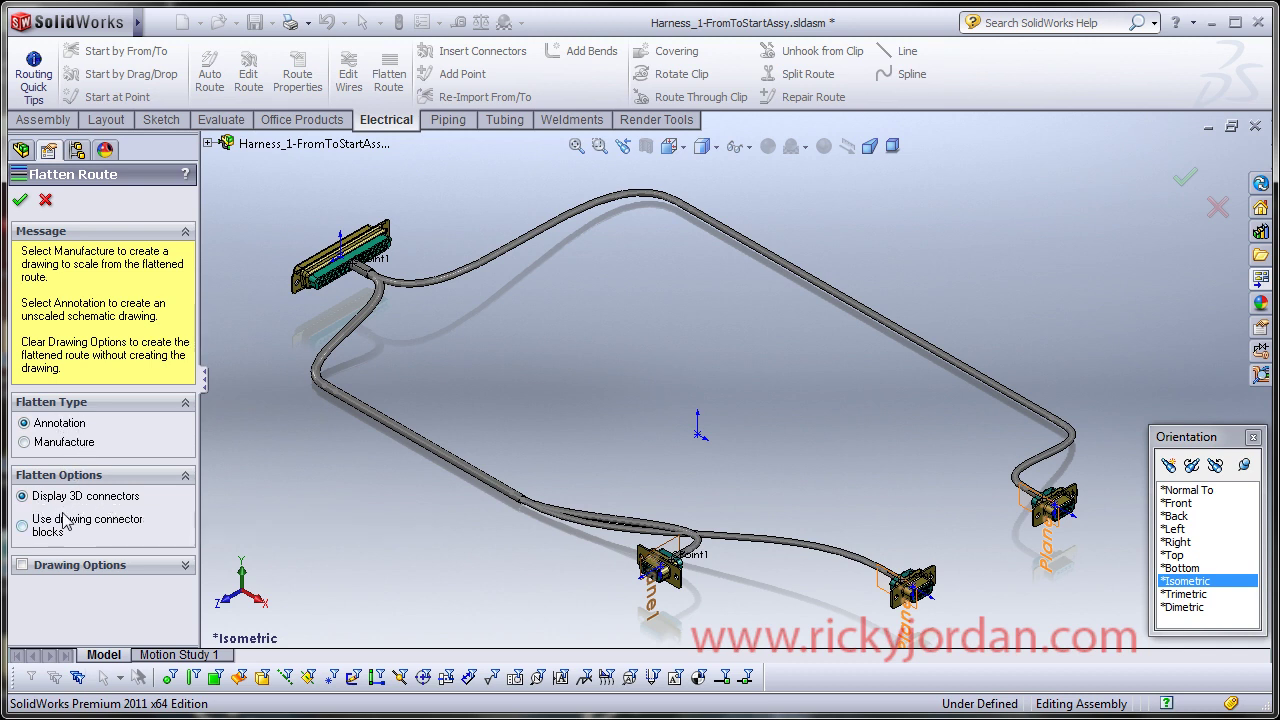
click(19, 203)
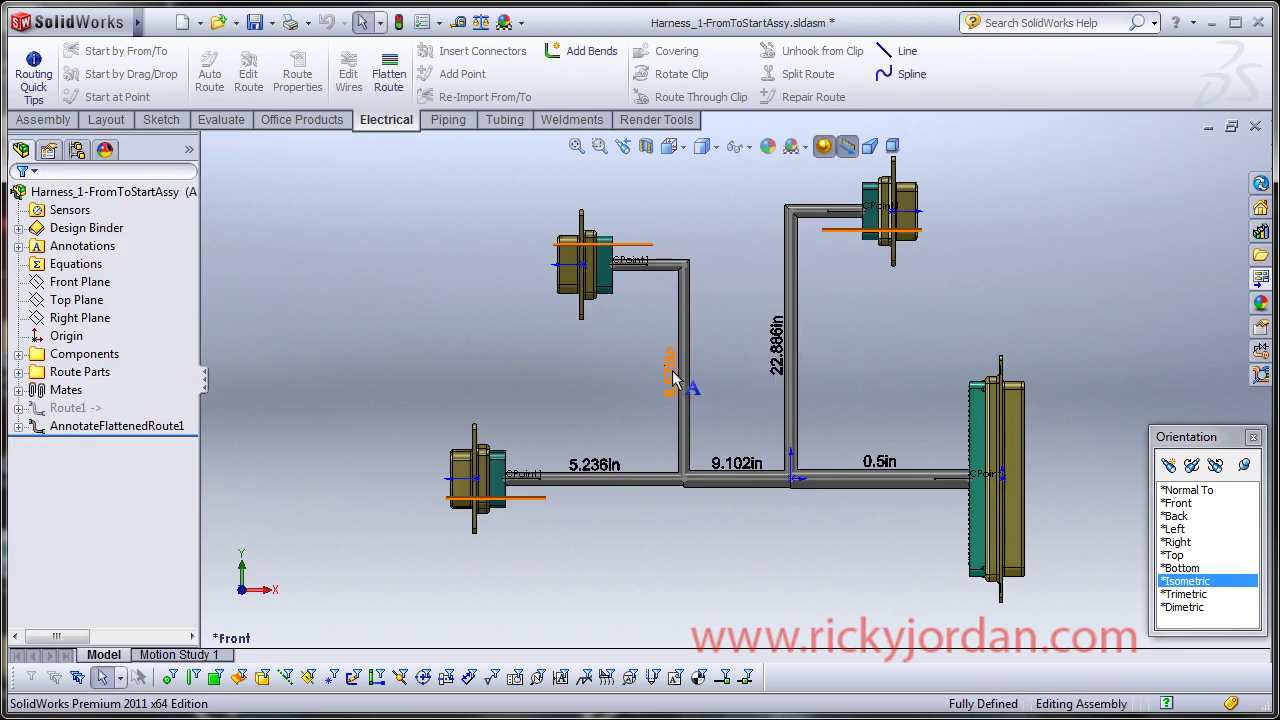
- Activate the harness's Default configuration and switch back to FromToStartAssy.SLDASM
key(f)
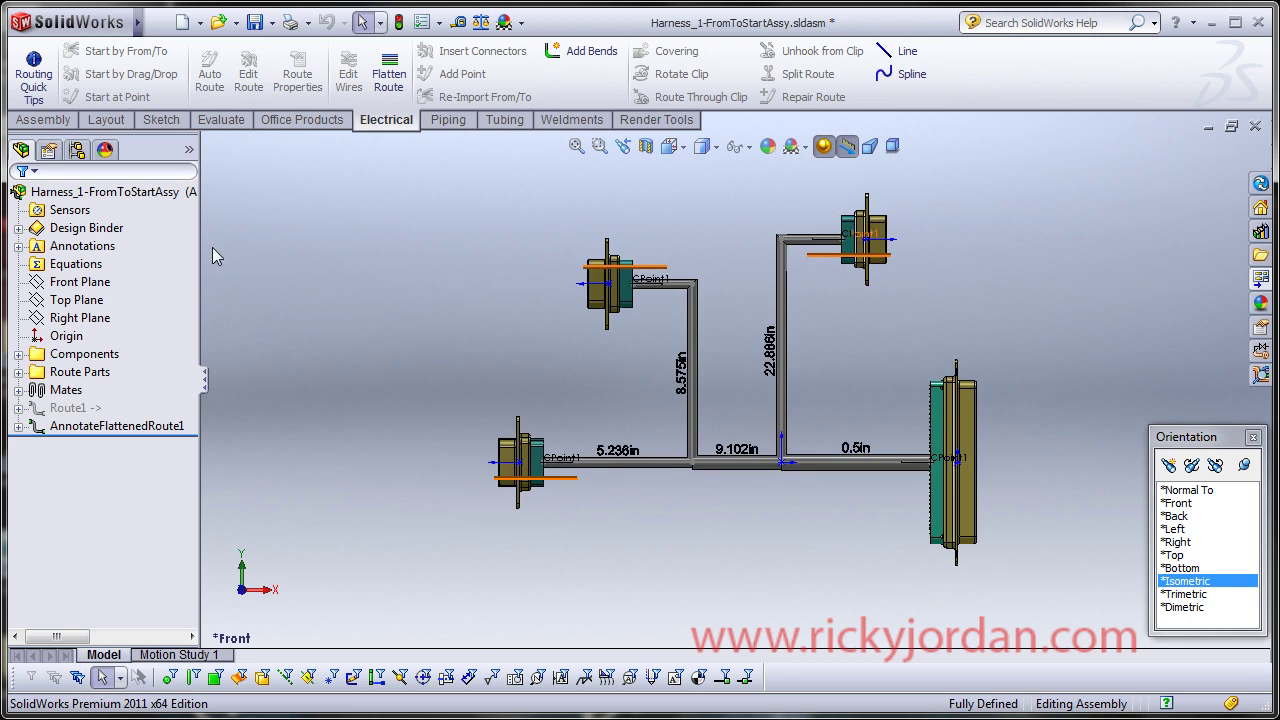
click(78, 151)
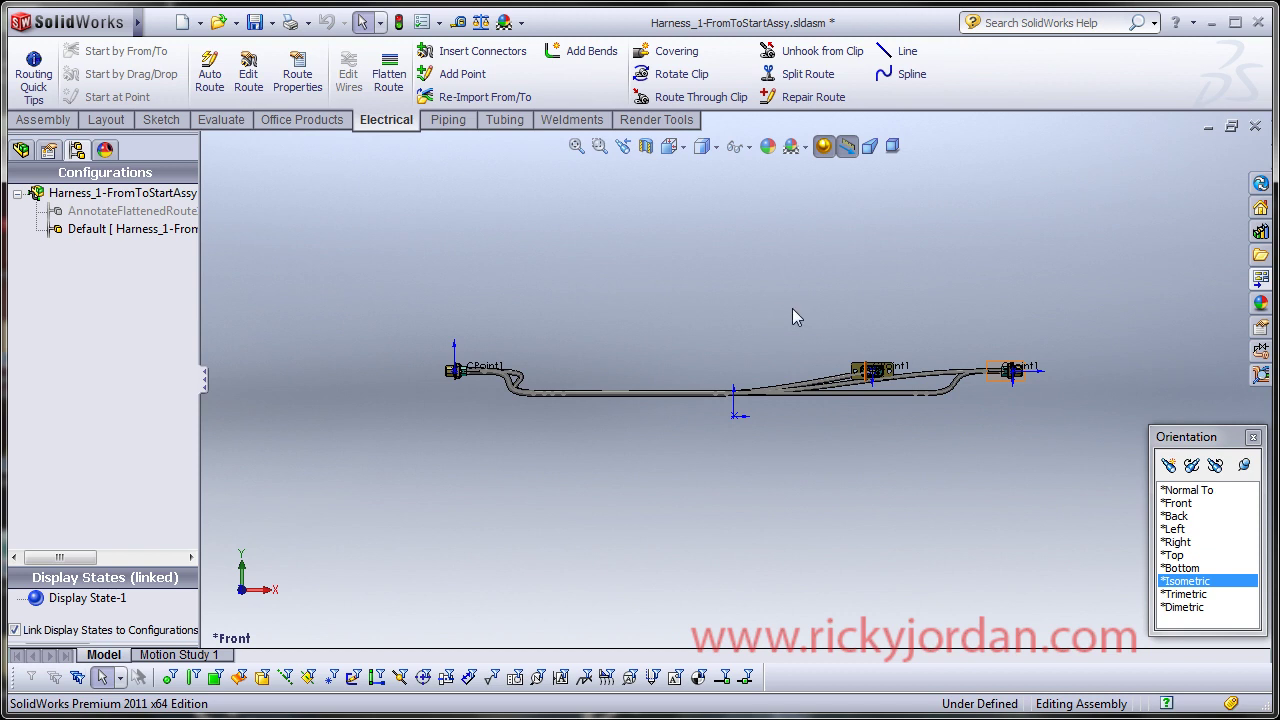
middle_drag(792, 309, 670, 357)
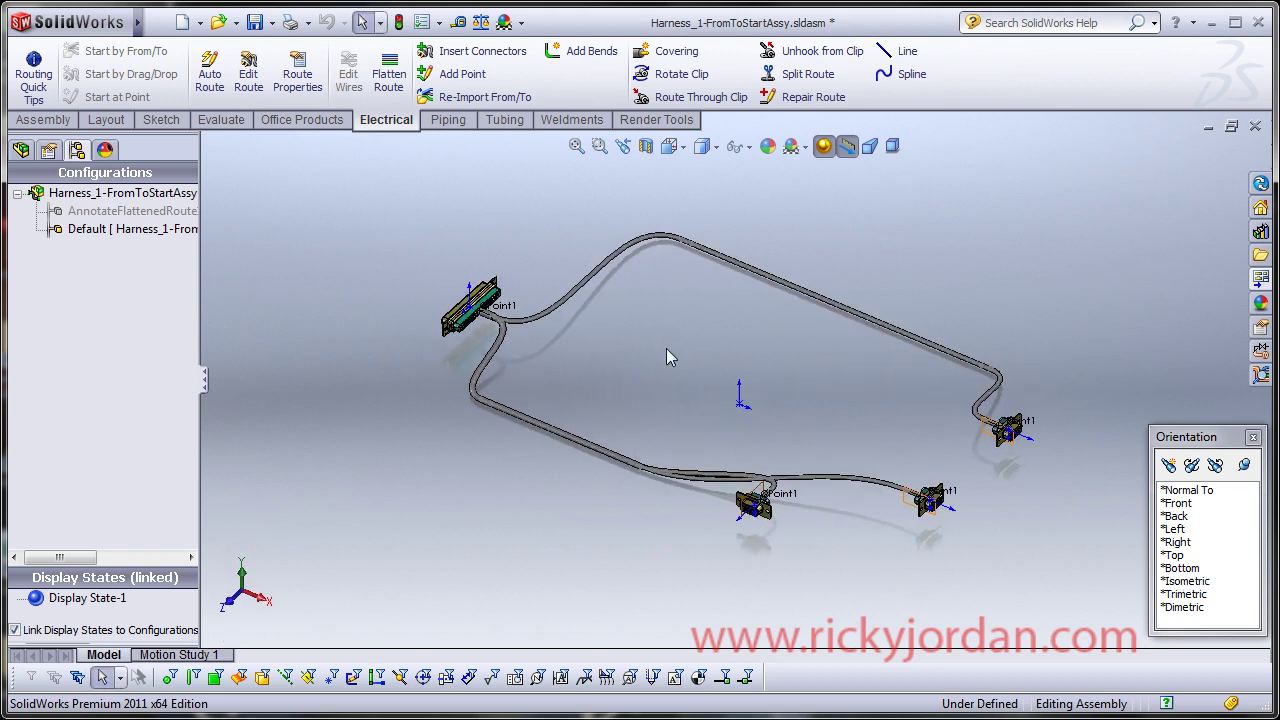
key(ctrl+Tab)
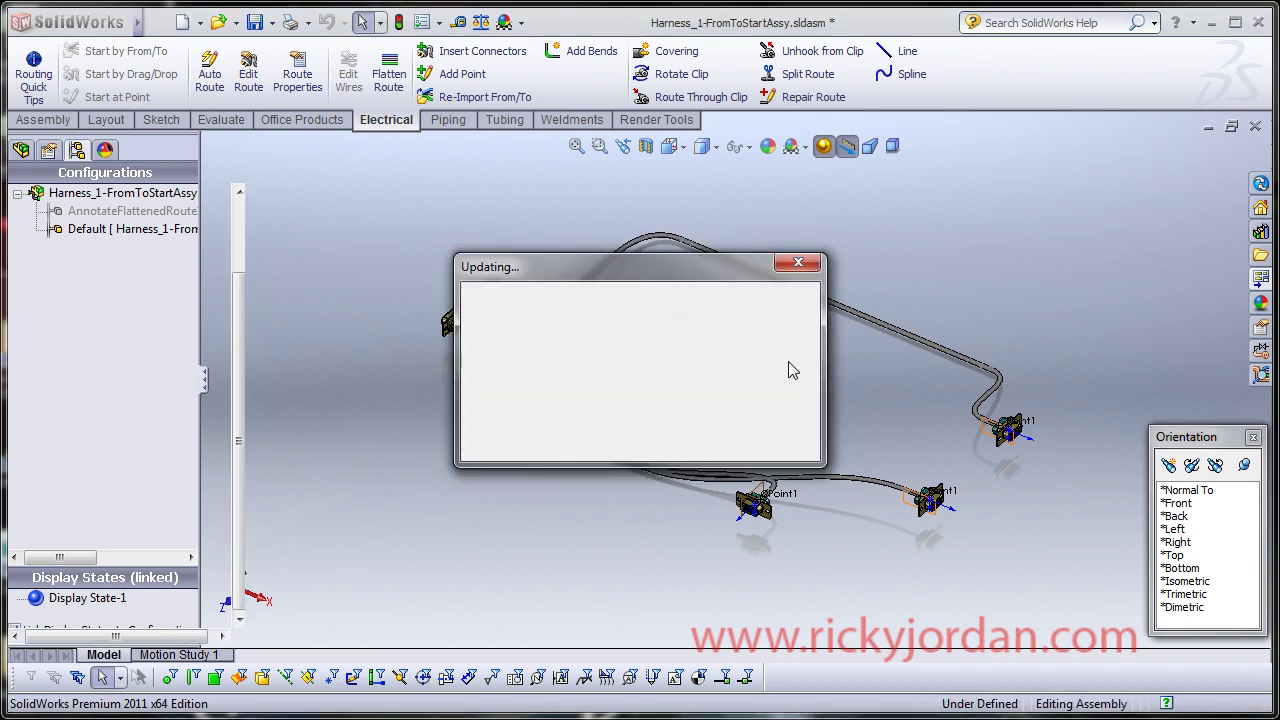
scroll(755, 383, up, 2)
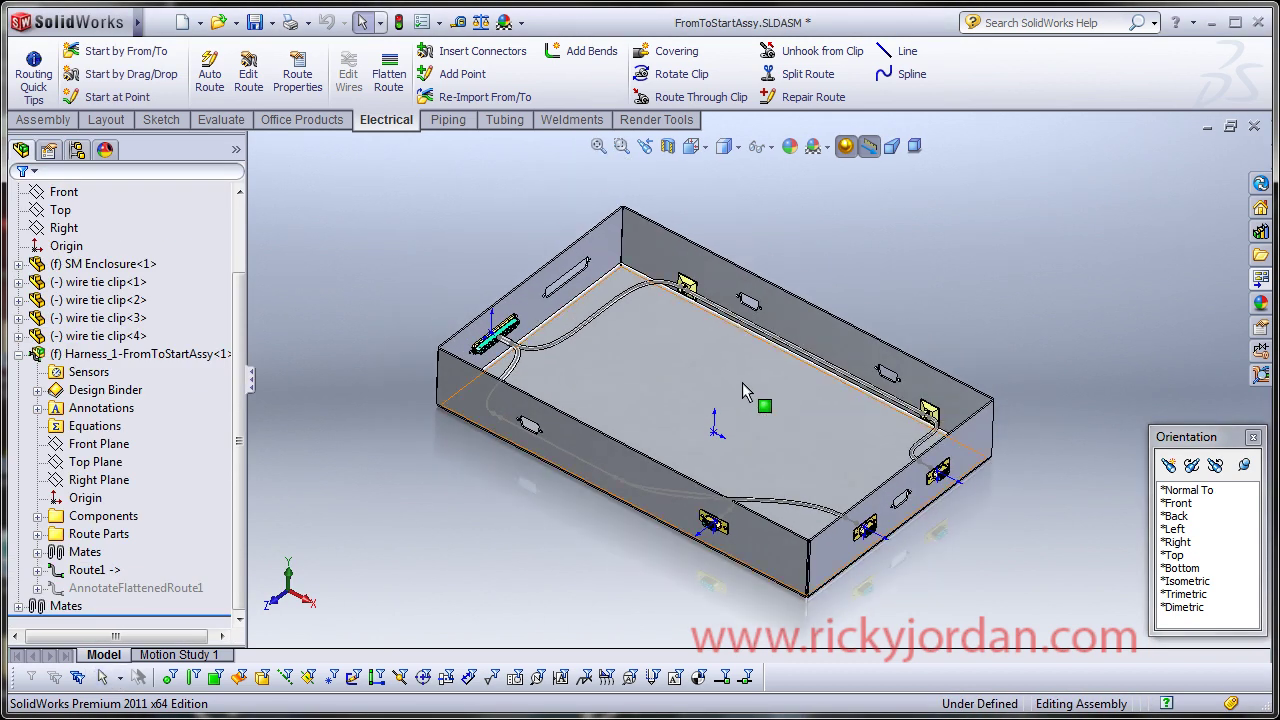
mouse_move(742, 382)
middle_down()
mouse_move(743, 333)
mouse_move(737, 376)
mouse_move(785, 348)
mouse_move(770, 227)
mouse_move(748, 249)
mouse_move(719, 355)
mouse_move(761, 370)
middle_up()
scroll(736, 385, down, 2)
key(Escape)
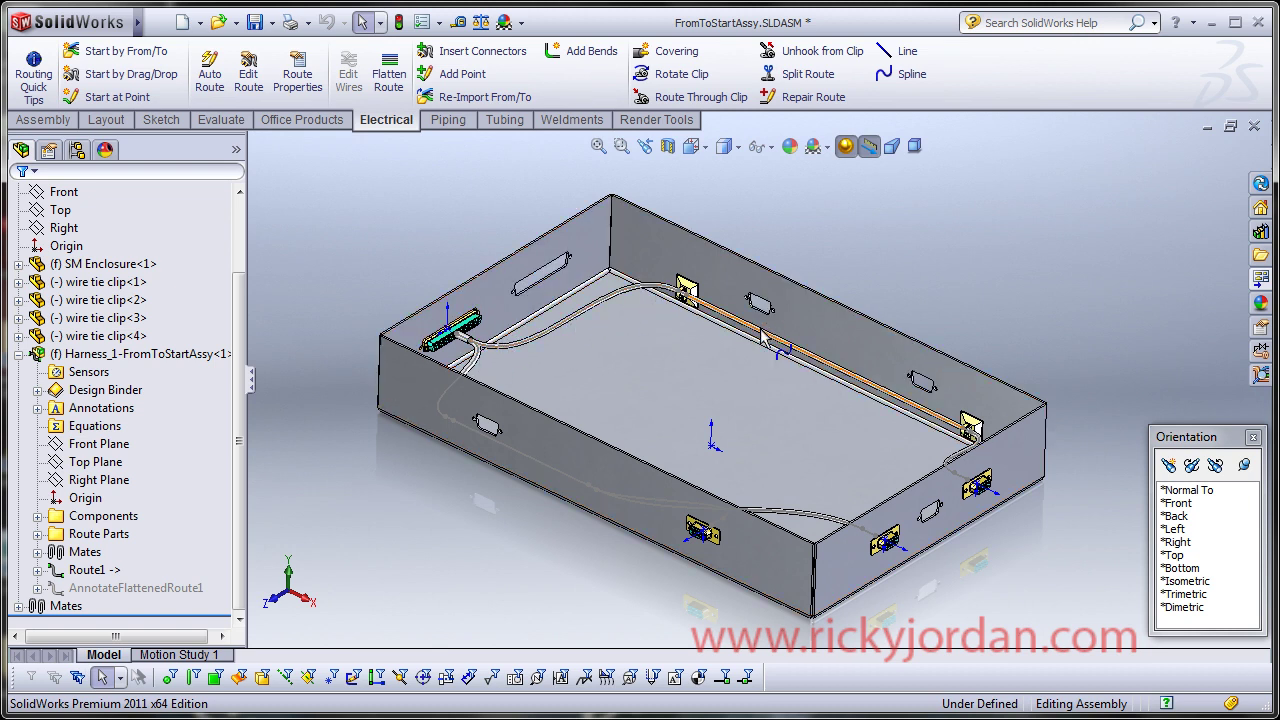
key(z)
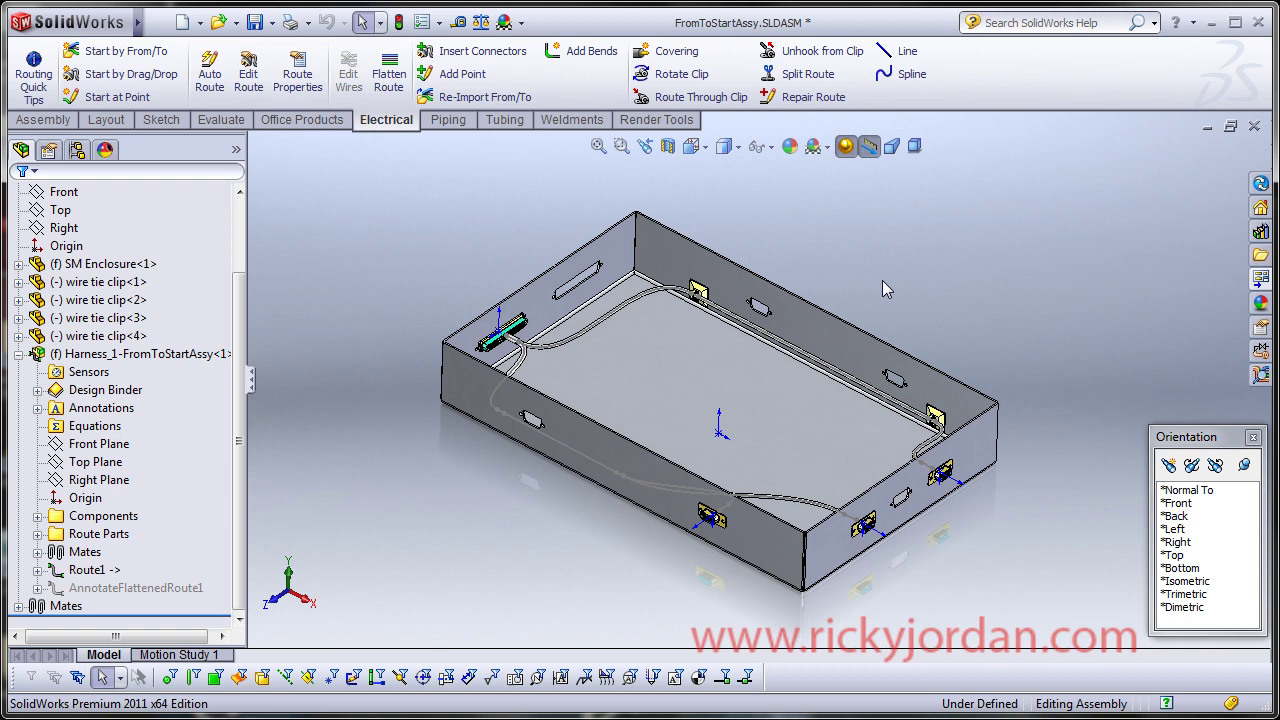
scroll(722, 358, down, 2)
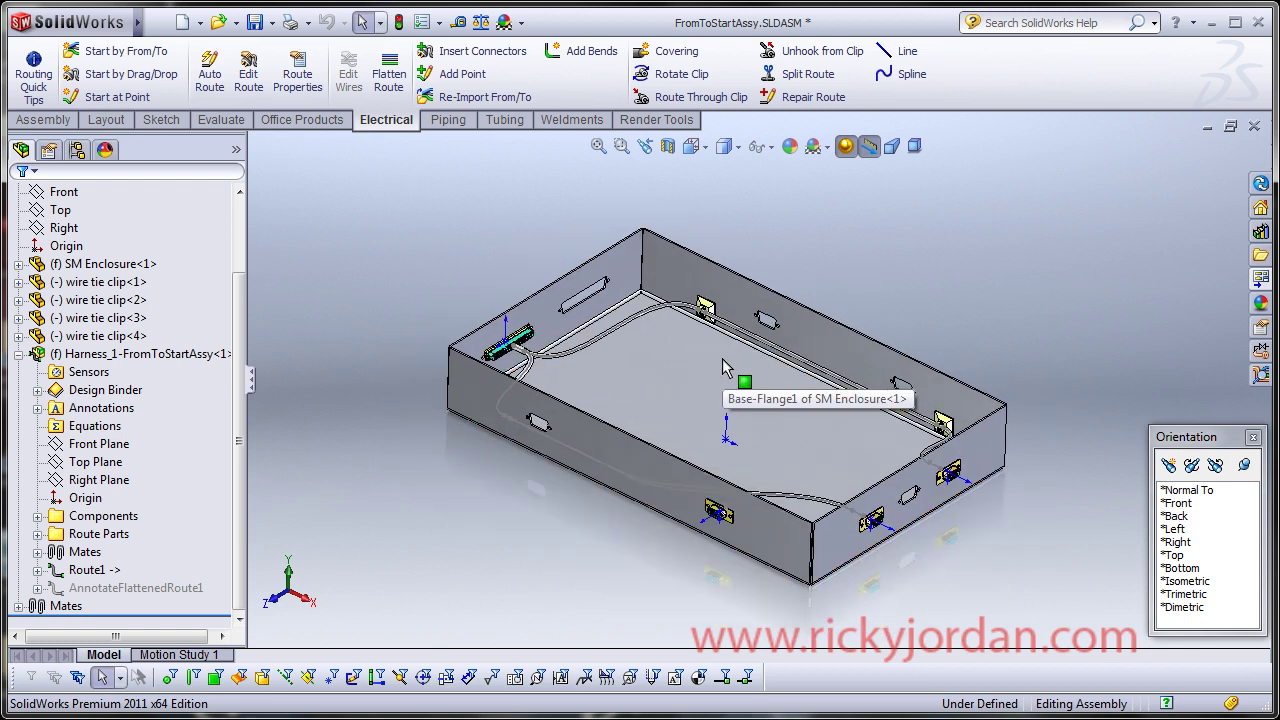
middle_drag(722, 358, 719, 368)
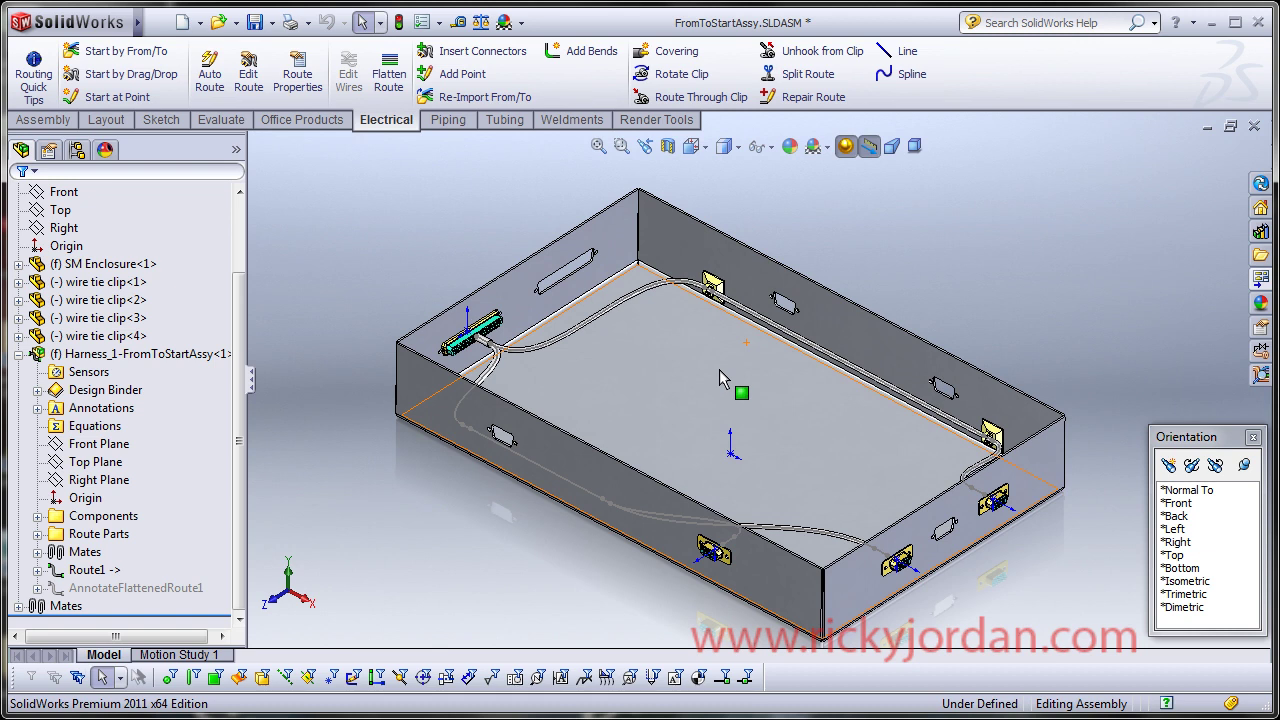
scroll(891, 298, up, 2)
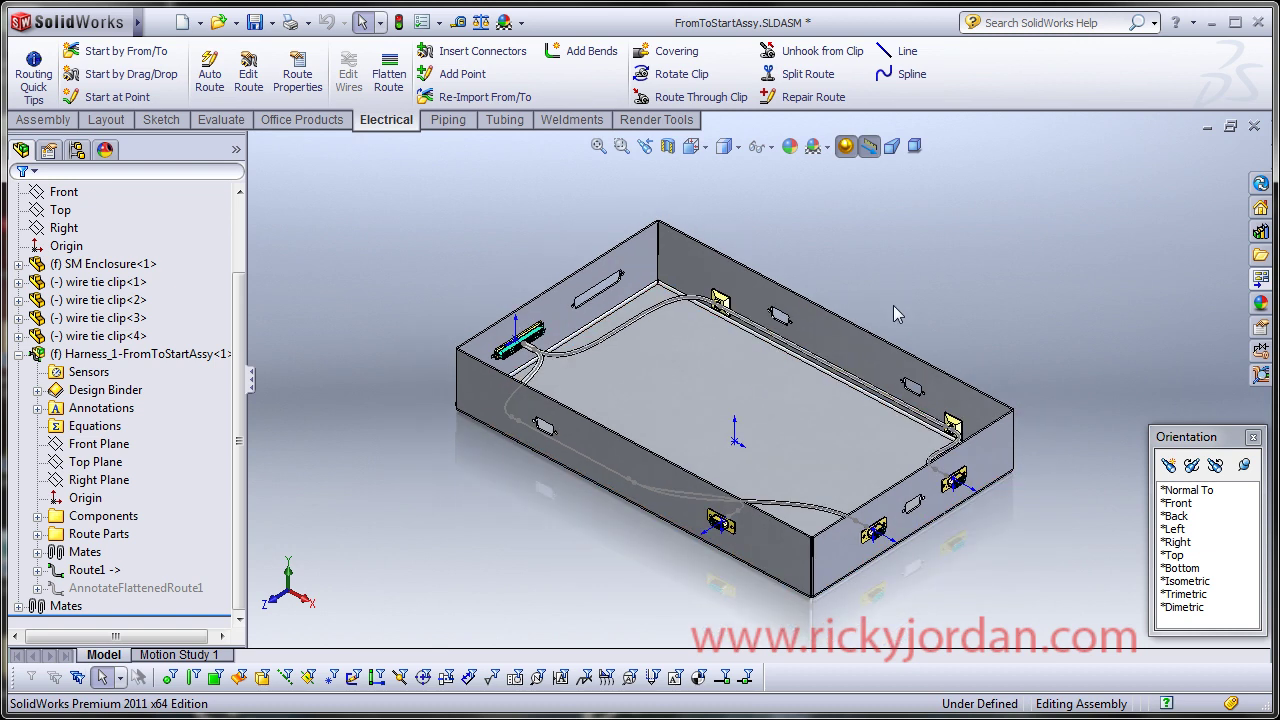